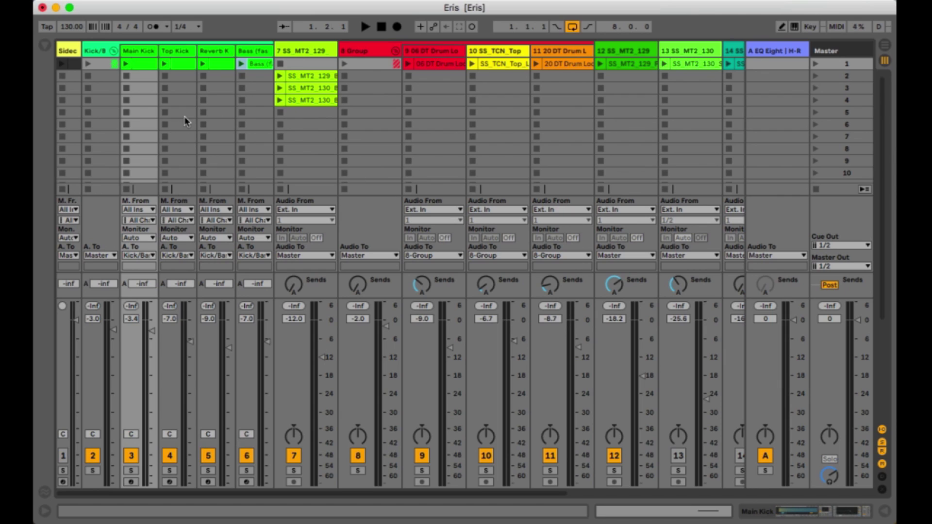
# - Examine the note pattern in the Sidechain track's first clip in an enlarged note editor and preview the note's pitch
pyautogui.click(72, 51)
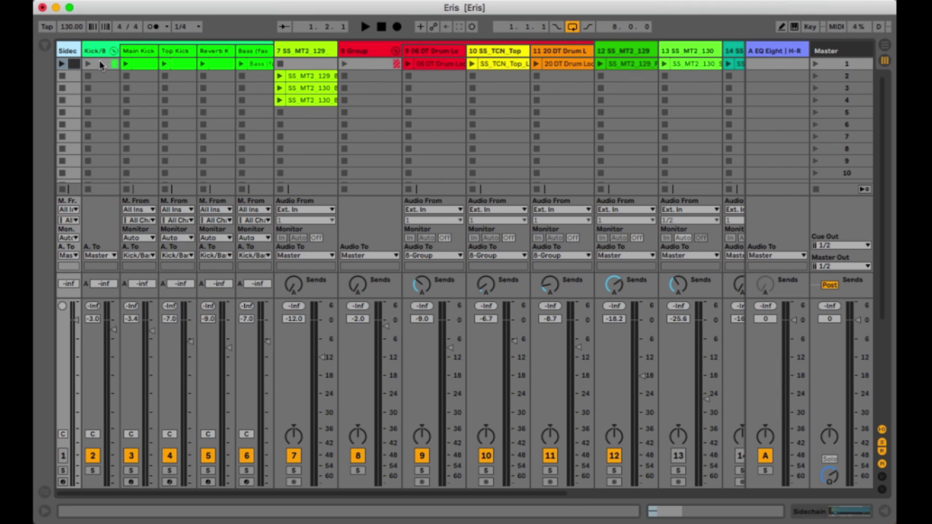
pyautogui.doubleClick(74, 66)
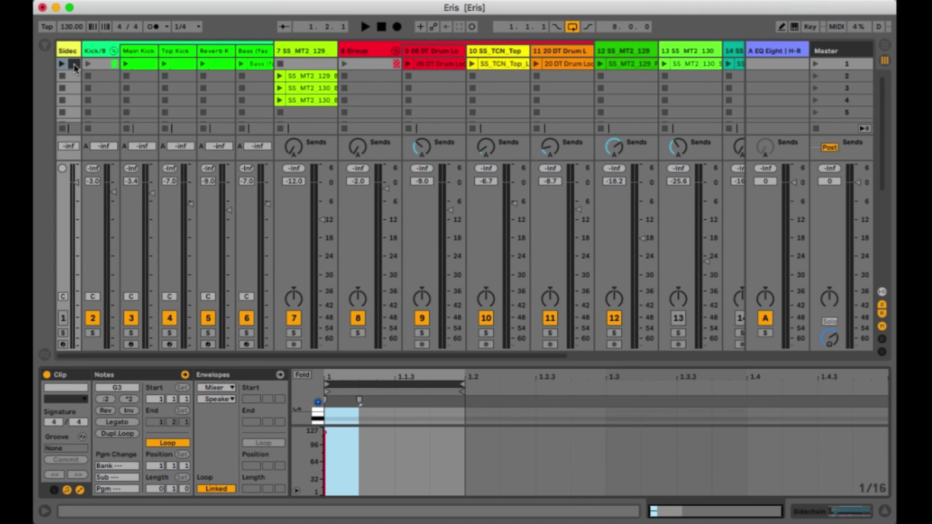
pyautogui.moveTo(366, 363); pyautogui.dragTo(366, 217)
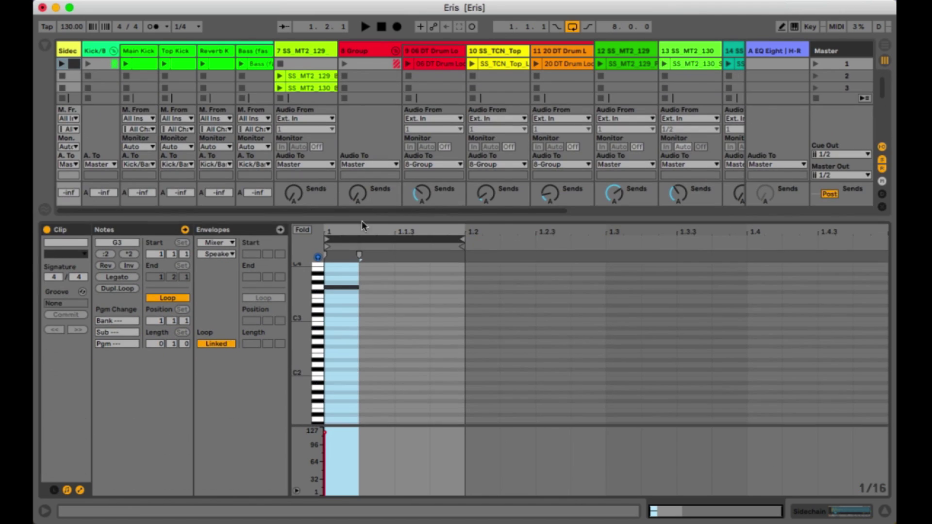
pyautogui.click(318, 291)
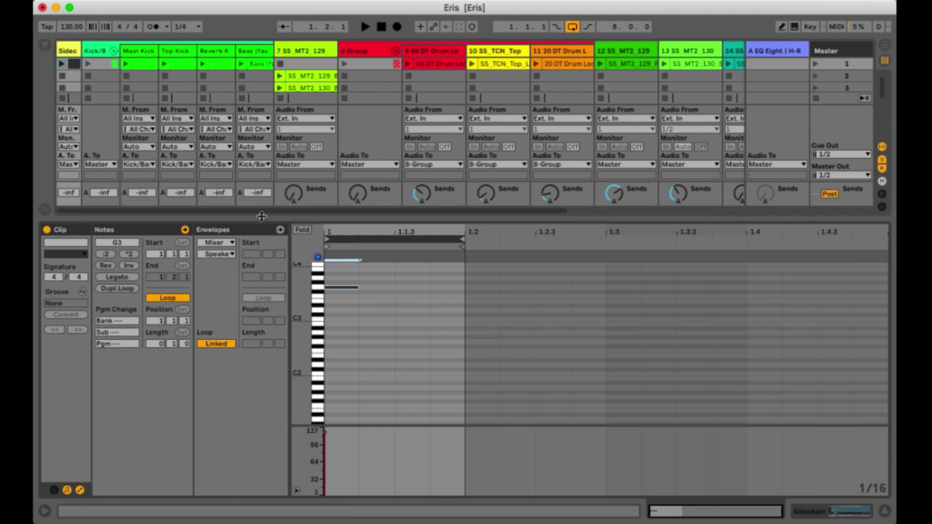
pyautogui.moveTo(258, 216); pyautogui.dragTo(255, 446)
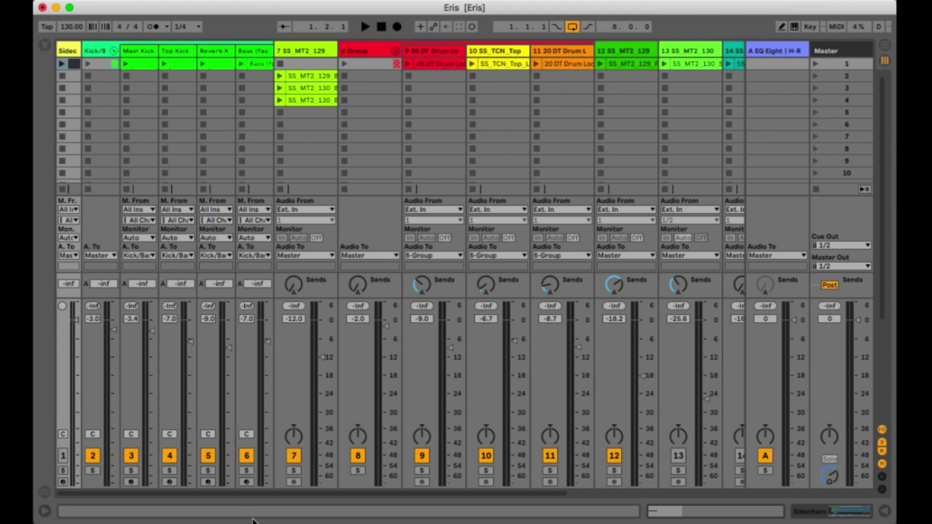
# - Activate the Sidechain track temporarily to audition its sound from the clip's piano roll, and deactivate the track again
pyautogui.click(63, 455)
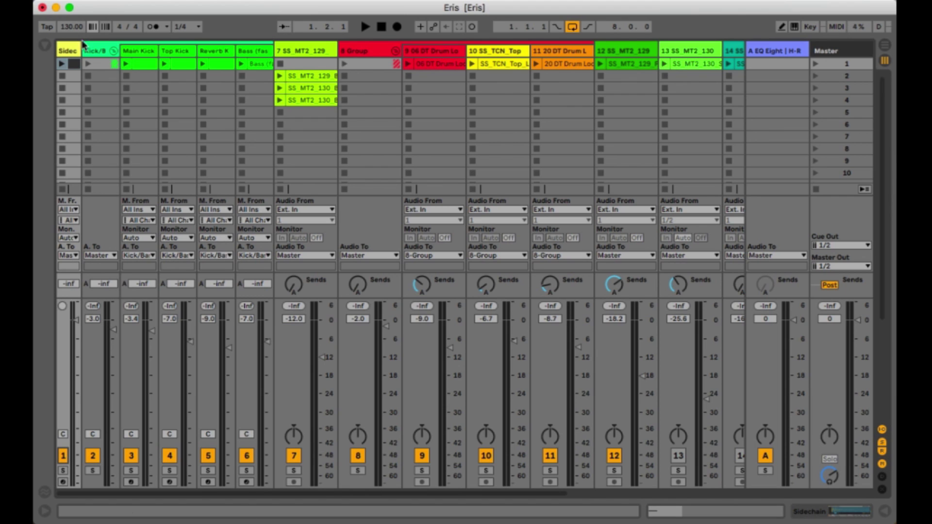
pyautogui.doubleClick(75, 63)
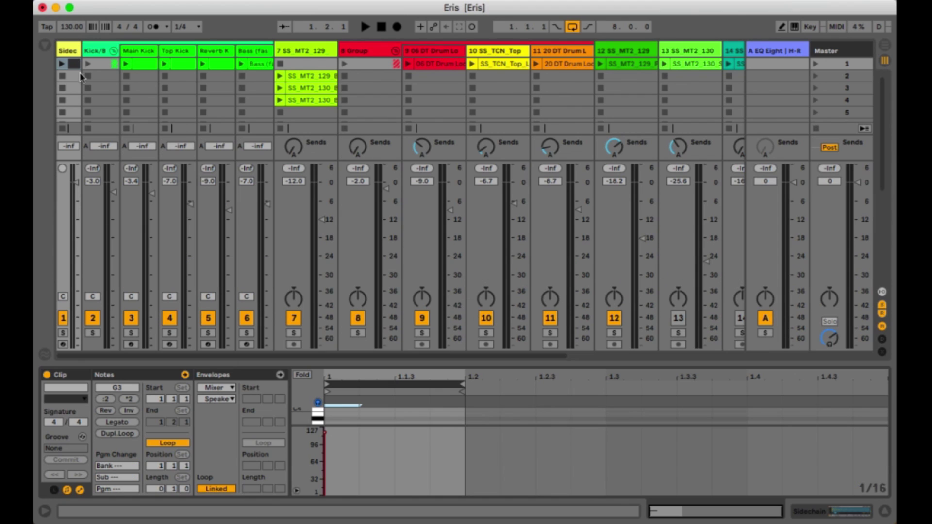
pyautogui.click(319, 408)
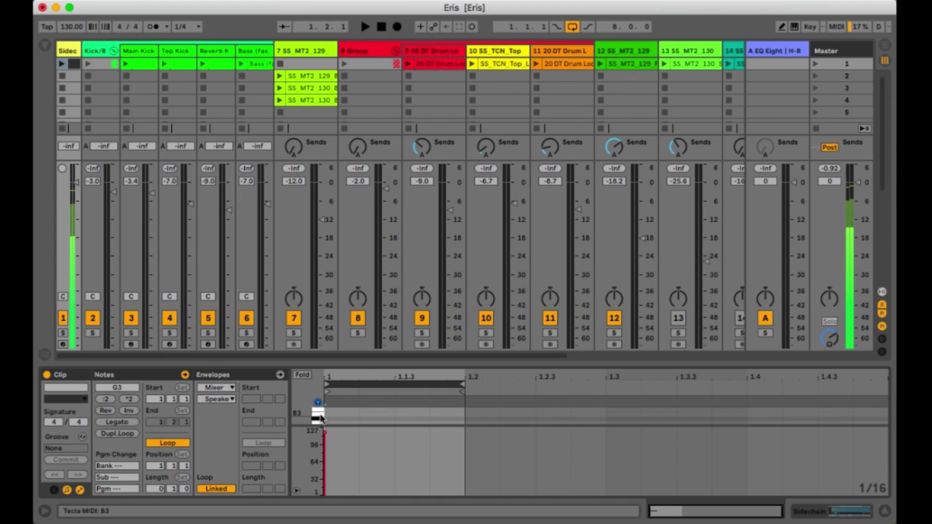
pyautogui.click(63, 318)
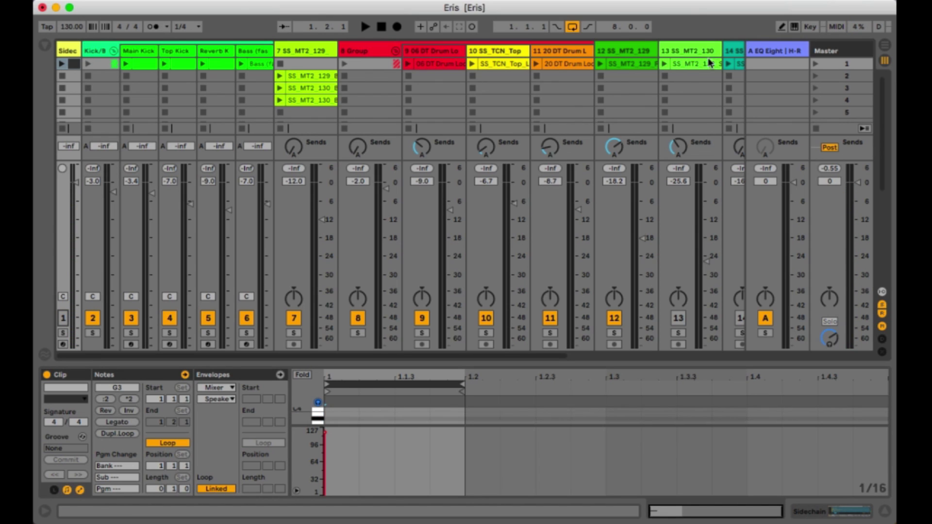
# - Examine the repeating Sidechain pattern up close in Arrangement View and return to Session View
pyautogui.press('Tab')
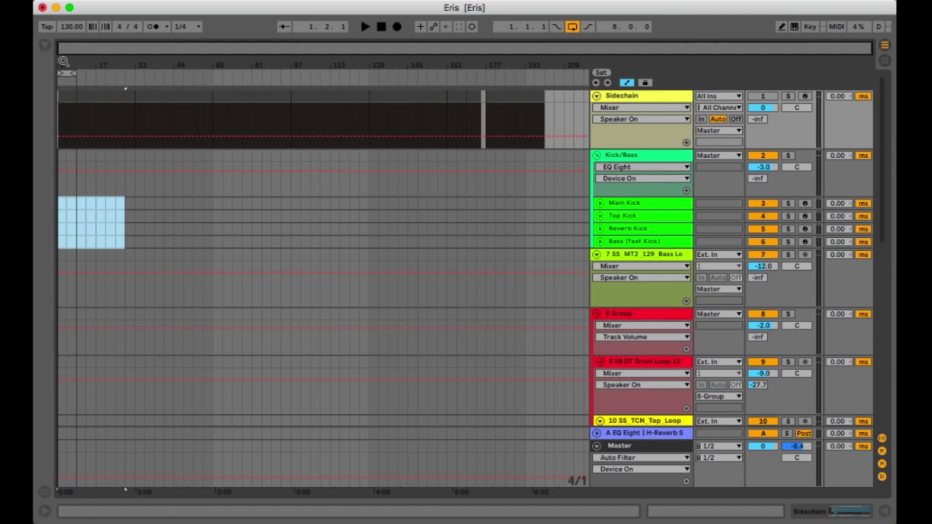
pyautogui.press('z')
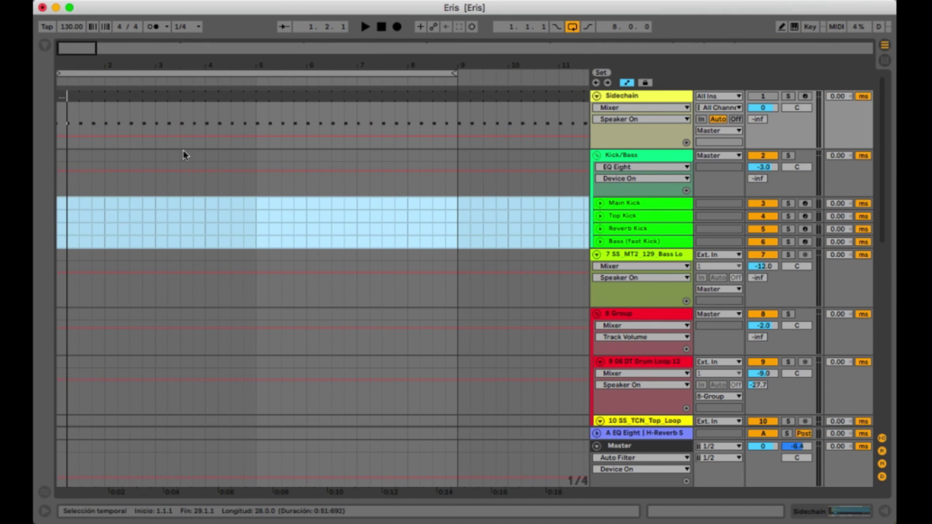
pyautogui.moveTo(167, 66); pyautogui.dragTo(120, 66)
pyautogui.click(884, 61)
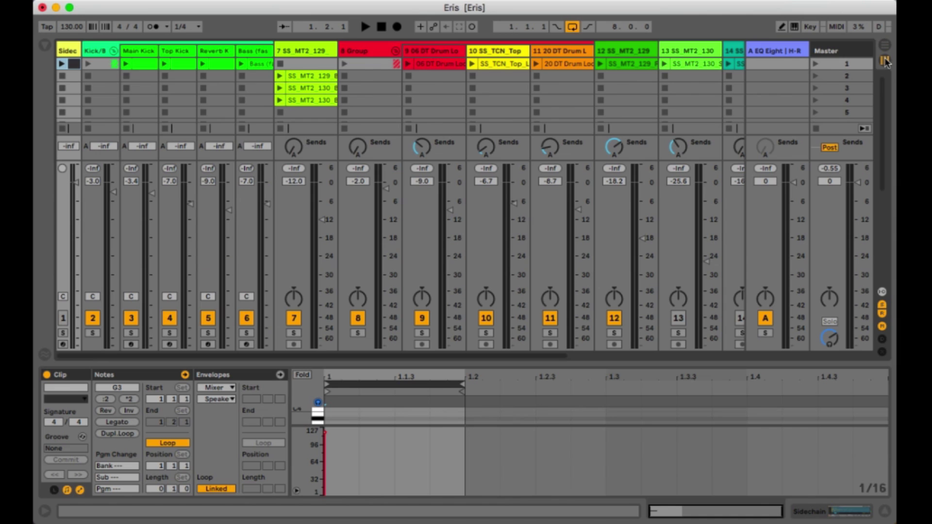
# - Examine the Main Kick clip's notes in the Kick/Bass group and preview the C3 pitch with the system volume raised
pyautogui.click(96, 52)
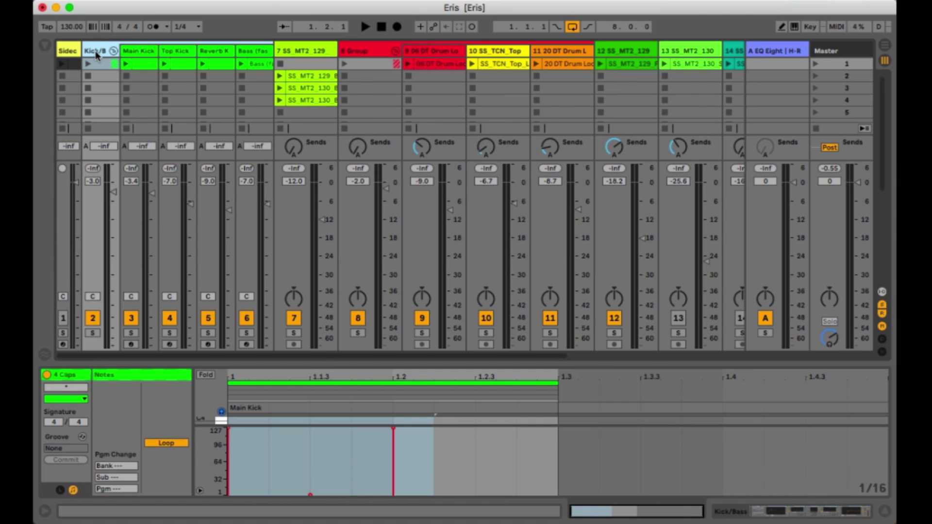
pyautogui.click(149, 55)
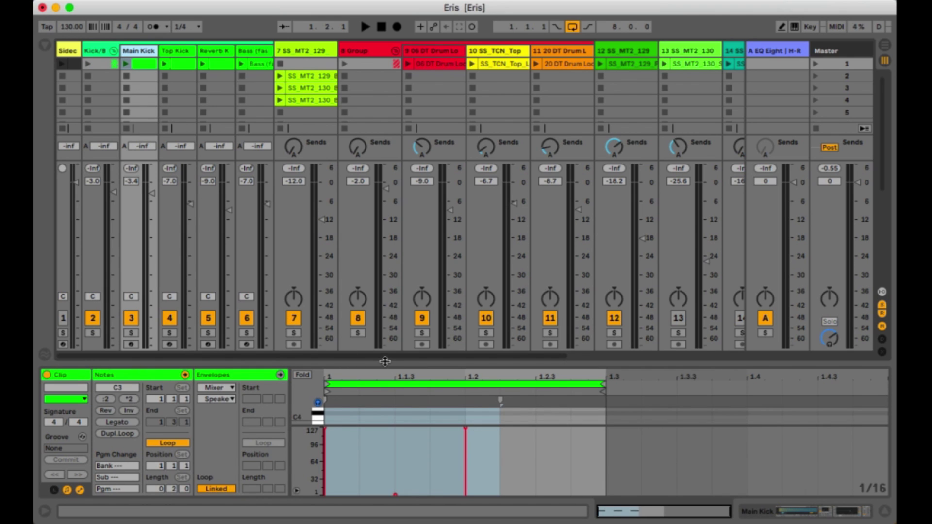
pyautogui.moveTo(385, 361); pyautogui.dragTo(385, 258)
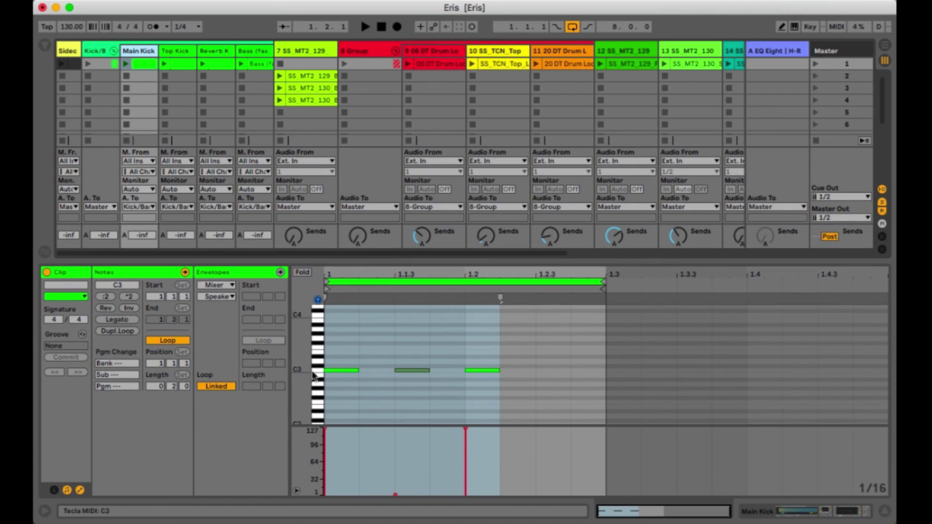
pyautogui.click(317, 372)
pyautogui.press('XF86AudioRaiseVolume')
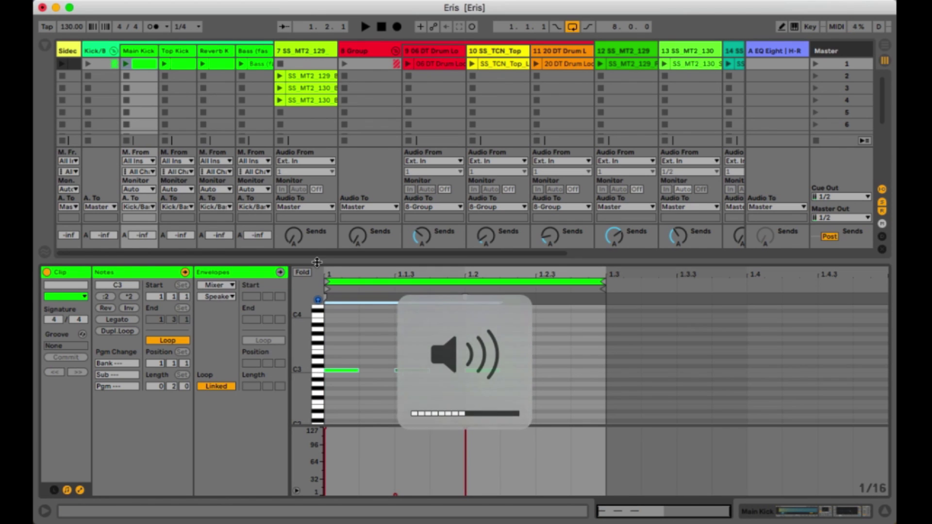
# - Close the enlarged note editor, launch the Main Kick clip, and adjust the system volume while it plays
pyautogui.moveTo(310, 258); pyautogui.dragTo(307, 474)
pyautogui.click(130, 64)
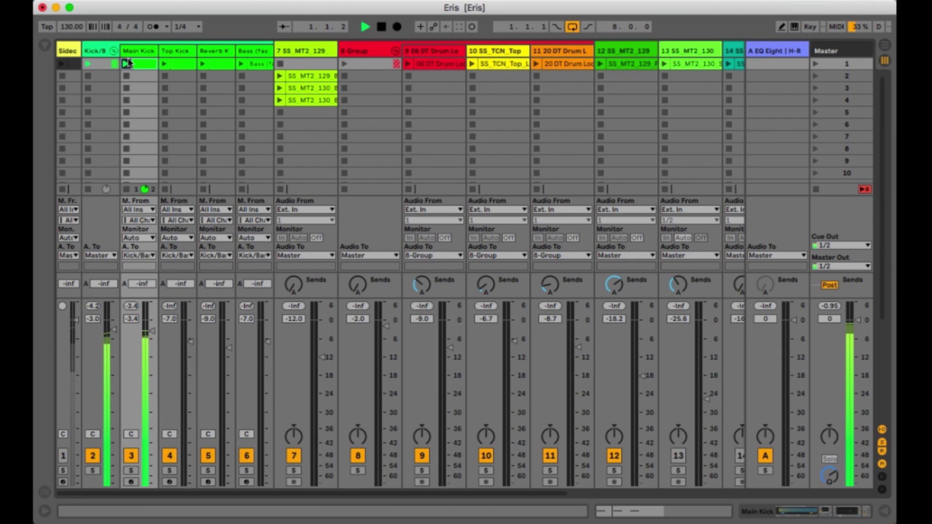
pyautogui.press('XF86AudioLowerVolume')
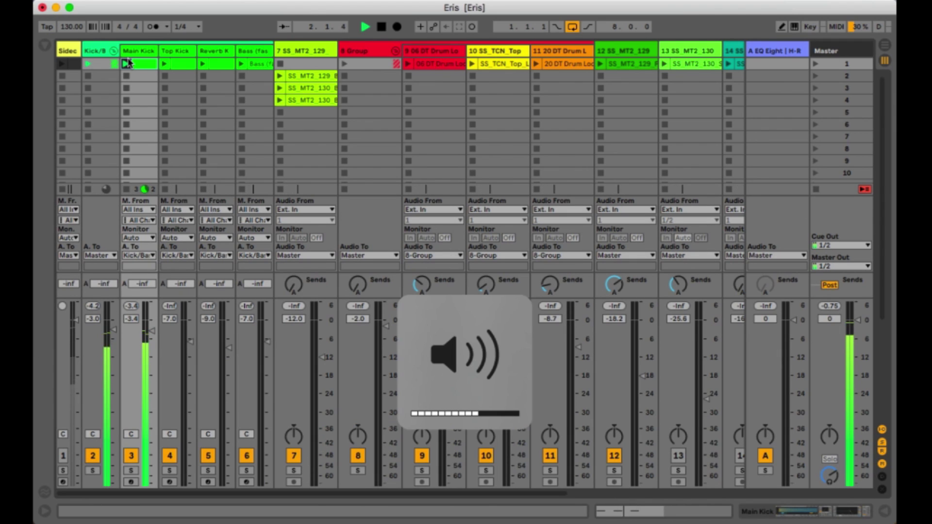
# - Add a sixteenth-long A#2 note to the Main Kick clip, lower its velocity to 3, and move it to 1.2.2
pyautogui.doubleClick(145, 65)
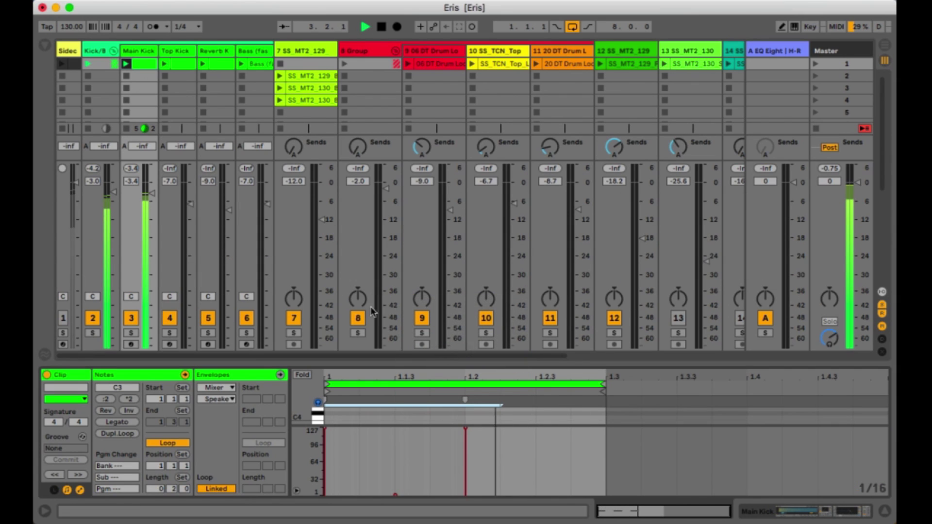
pyautogui.moveTo(364, 361); pyautogui.dragTo(365, 196)
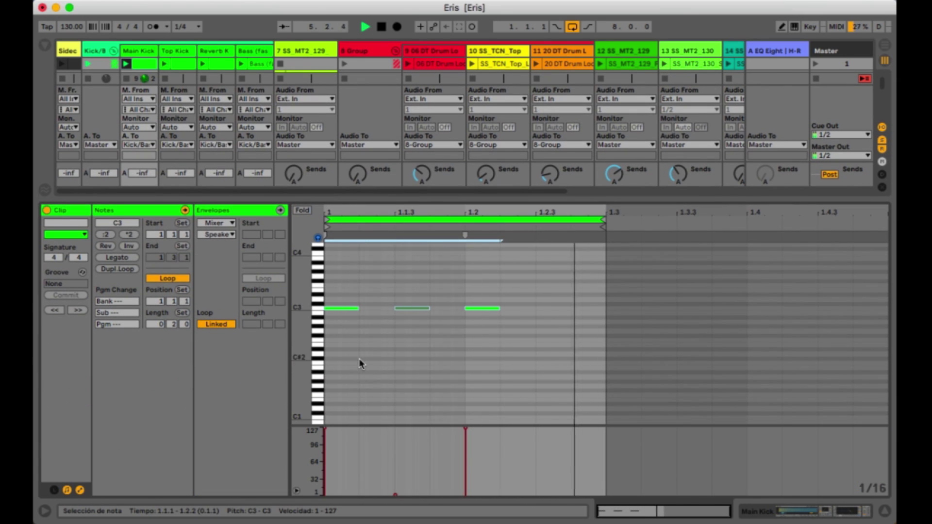
pyautogui.doubleClick(554, 318)
pyautogui.moveTo(554, 319); pyautogui.dragTo(547, 402)
pyautogui.press('space')
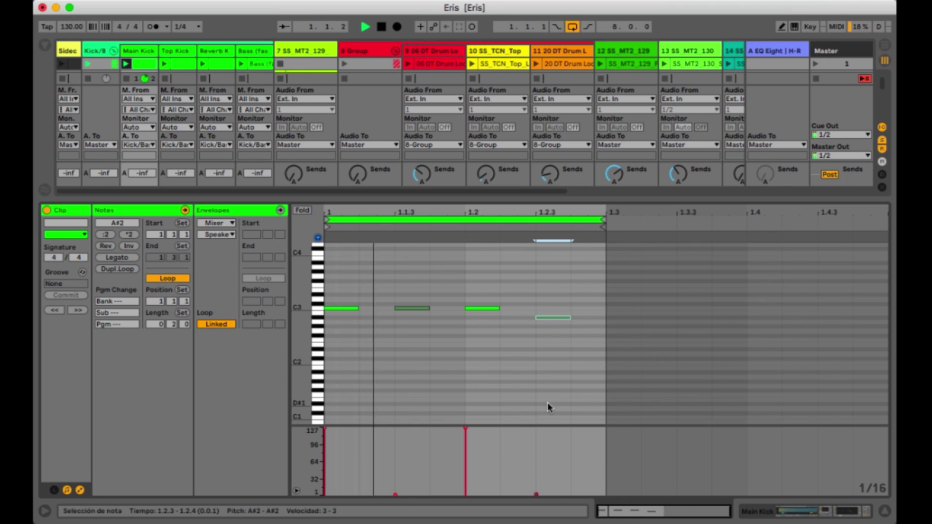
pyautogui.press('Right')
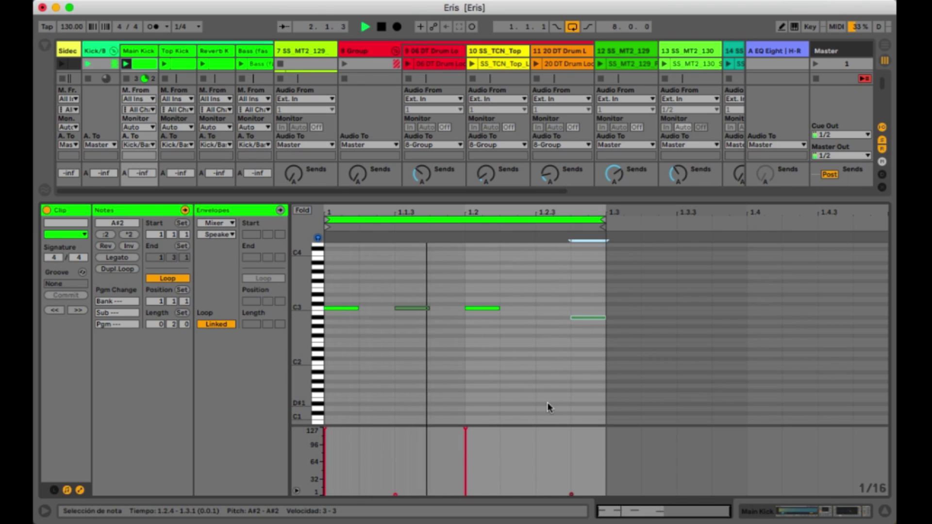
pyautogui.press('Left')
pyautogui.press('Left')
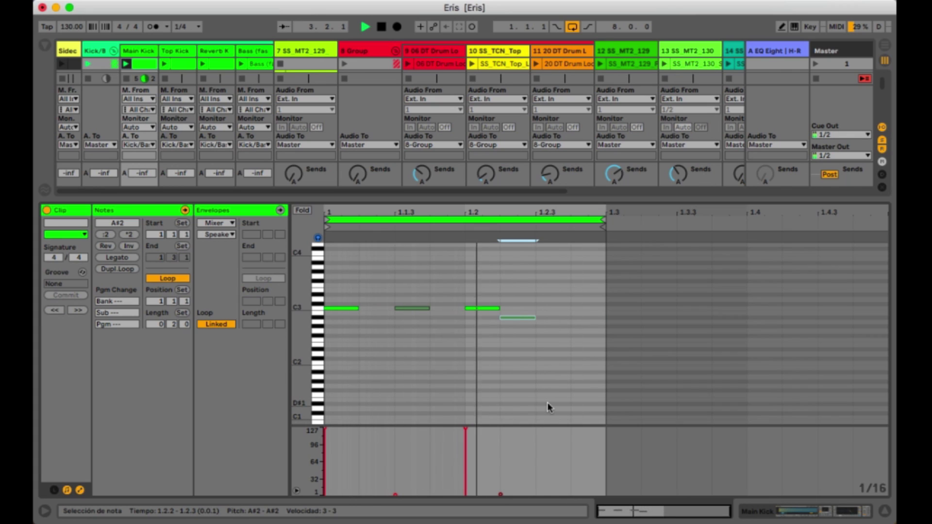
# - Duplicate the quiet A#2 note in the Main Kick clip and place the copy at 1.2.4
pyautogui.press('Right')
pyautogui.press('Right')
pyautogui.press('Right')
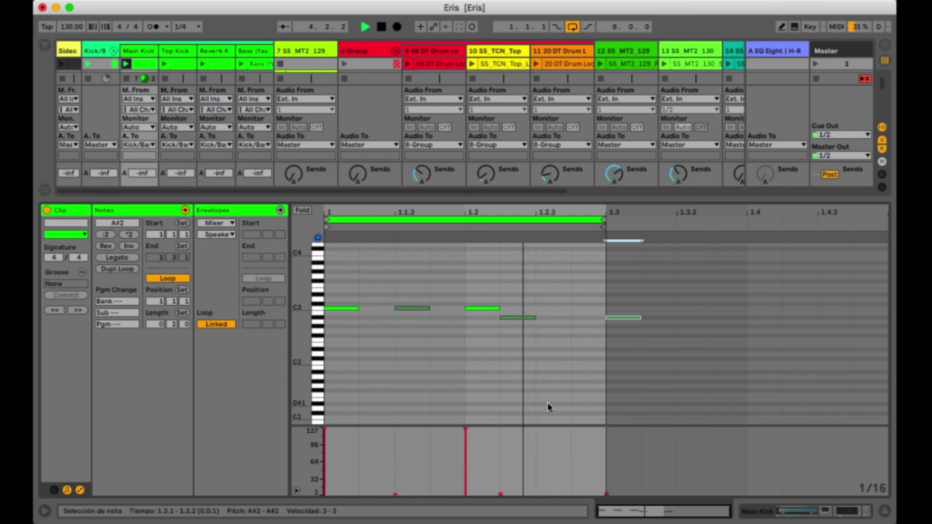
pyautogui.press('Left')
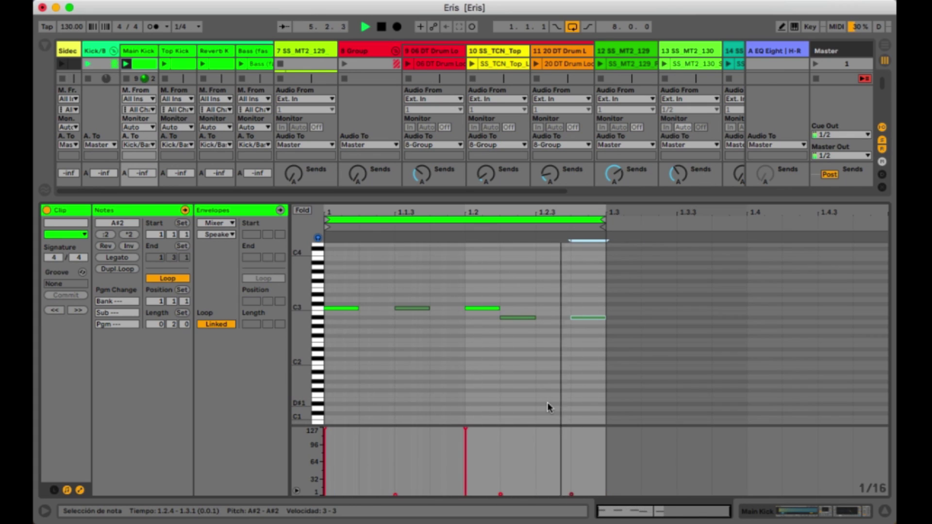
# - Show the Main Kick track's device chain, stop playback, and review its devices from the sampler through Utility
pyautogui.click(782, 507)
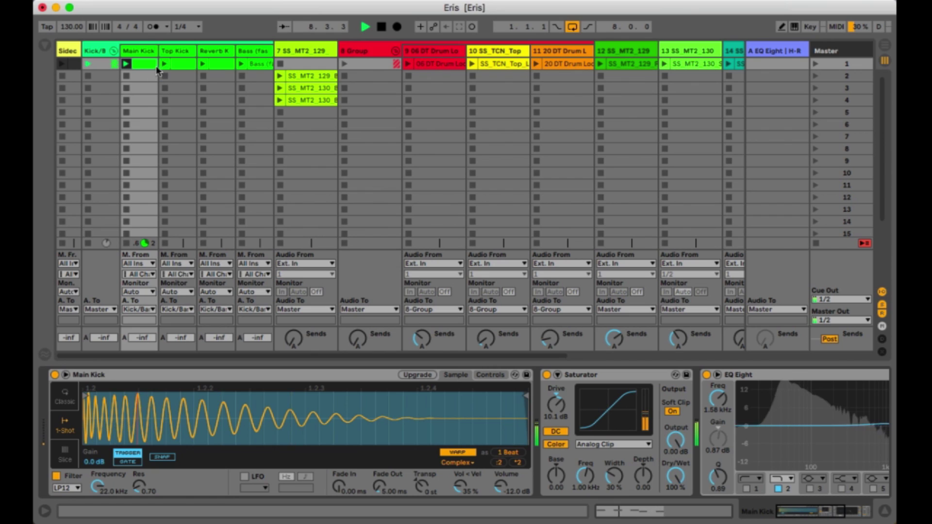
pyautogui.press('space')
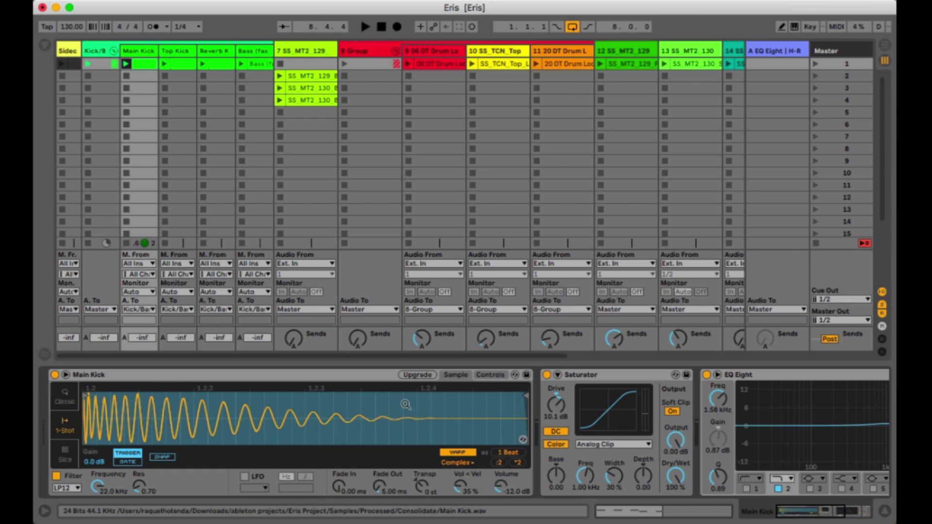
pyautogui.click(546, 374)
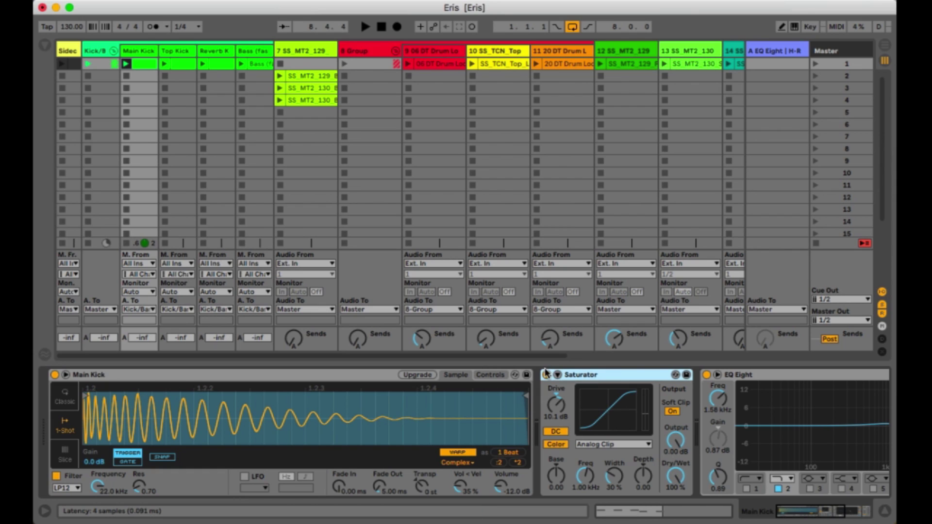
pyautogui.hscroll(10, 573, 398)
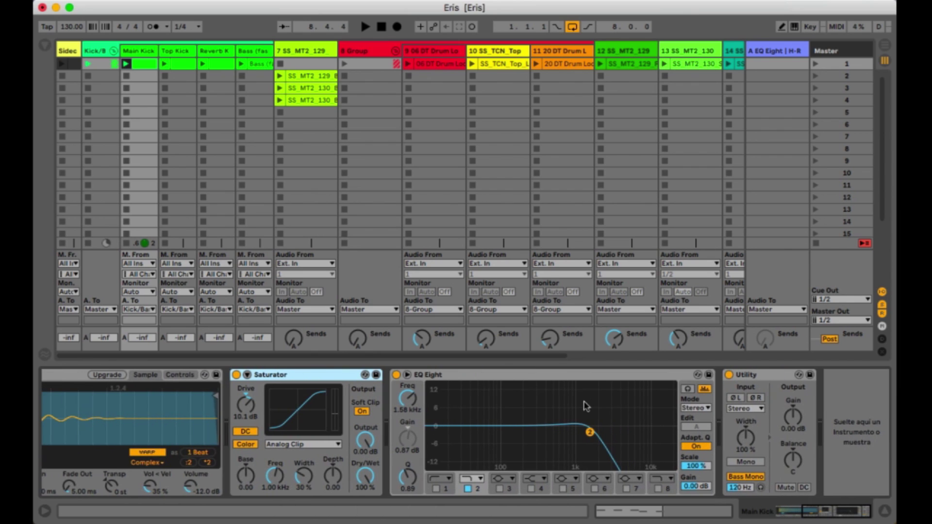
# - Group the Main Kick's Saturator, EQ Eight and Utility into one Audio Effect Rack
pyautogui.click(755, 374)
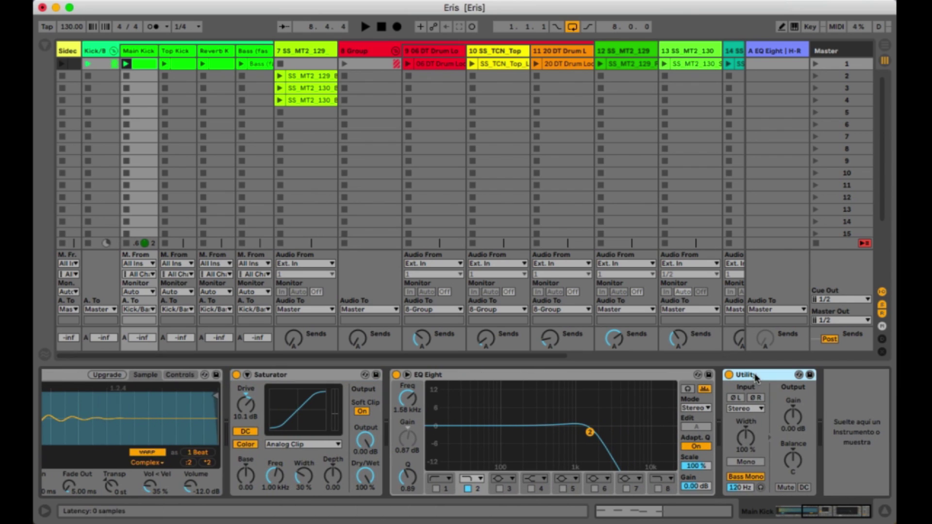
pyautogui.keyDown('shift'); pyautogui.click(310, 380); pyautogui.keyUp('shift')
pyautogui.rightClick(309, 379)
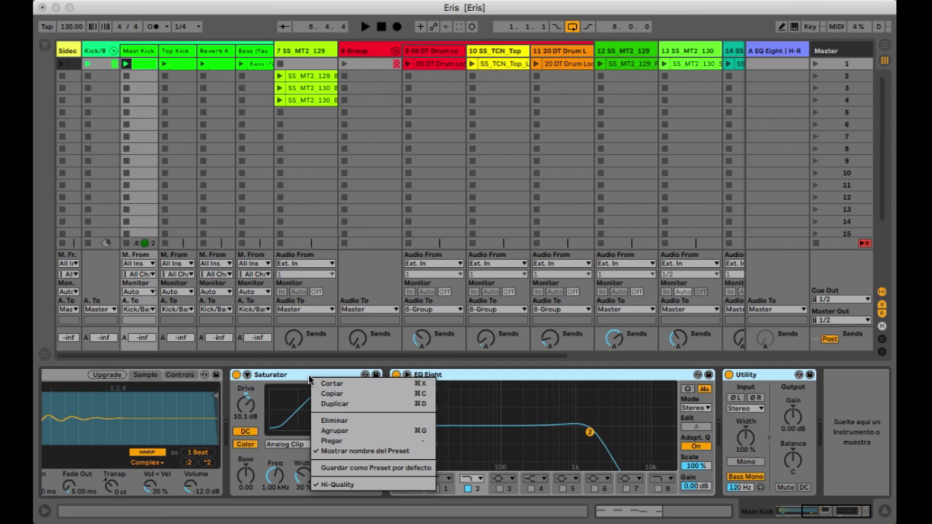
pyautogui.click(334, 431)
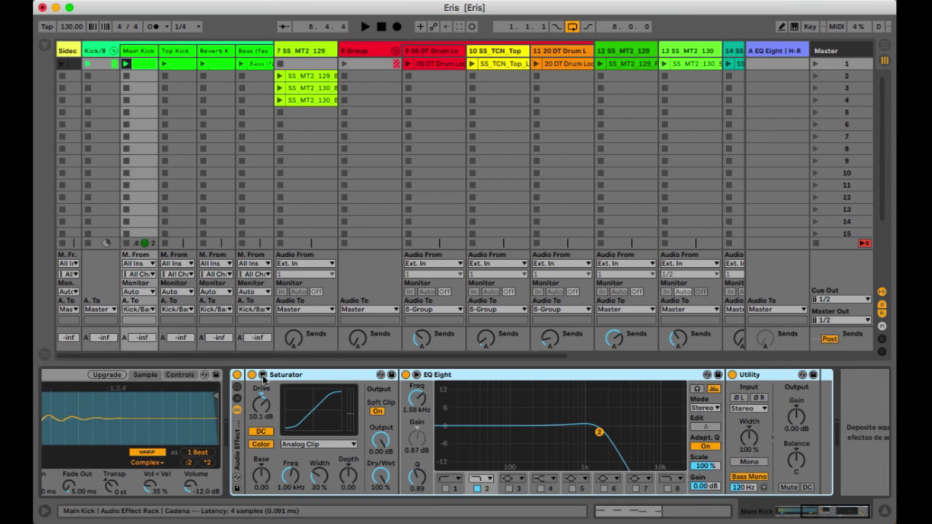
# - Bypass Saturator, EQ Eight and Utility, play the unprocessed Main Kick, and turn Saturator back on for comparison
pyautogui.click(251, 375)
pyautogui.click(406, 375)
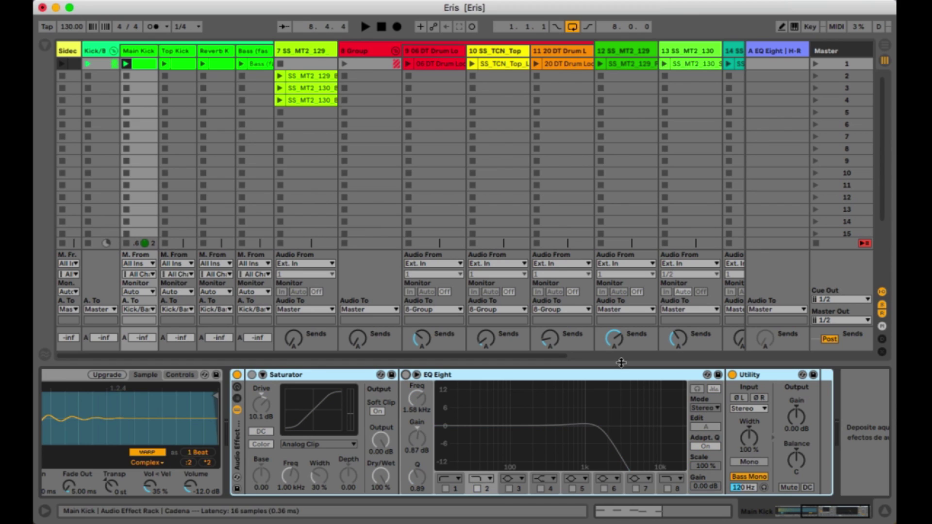
pyautogui.click(732, 375)
pyautogui.press('space')
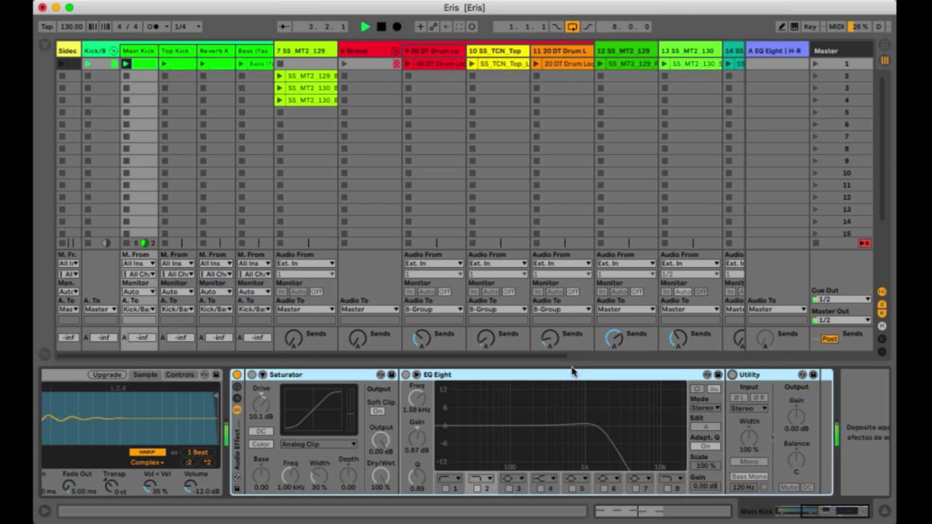
pyautogui.click(252, 375)
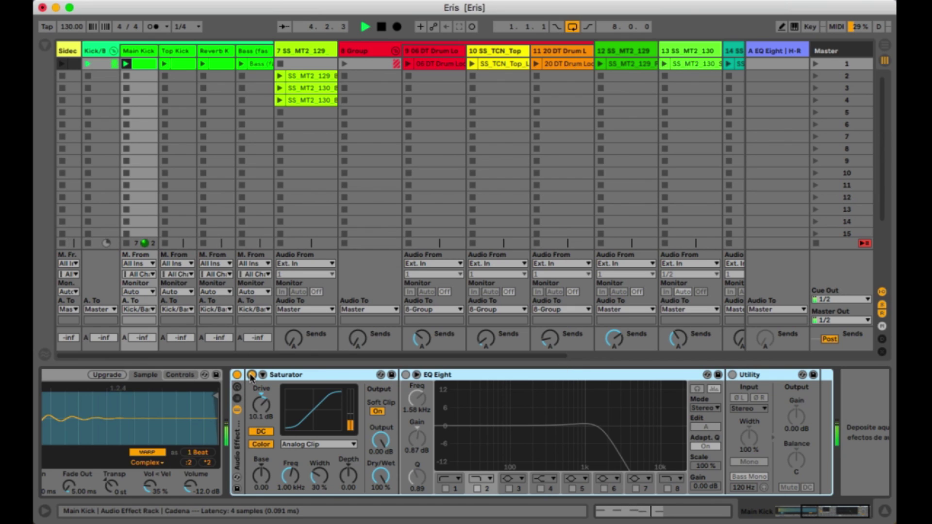
# - Set the Main Kick Saturator's Drive to 8.12 dB, and turn EQ Eight and Utility back on
pyautogui.click(262, 405)
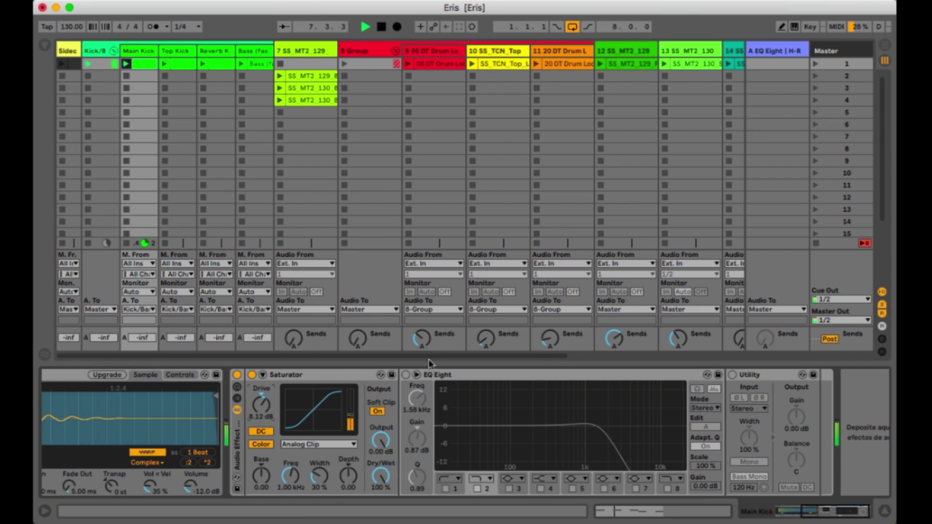
pyautogui.click(406, 375)
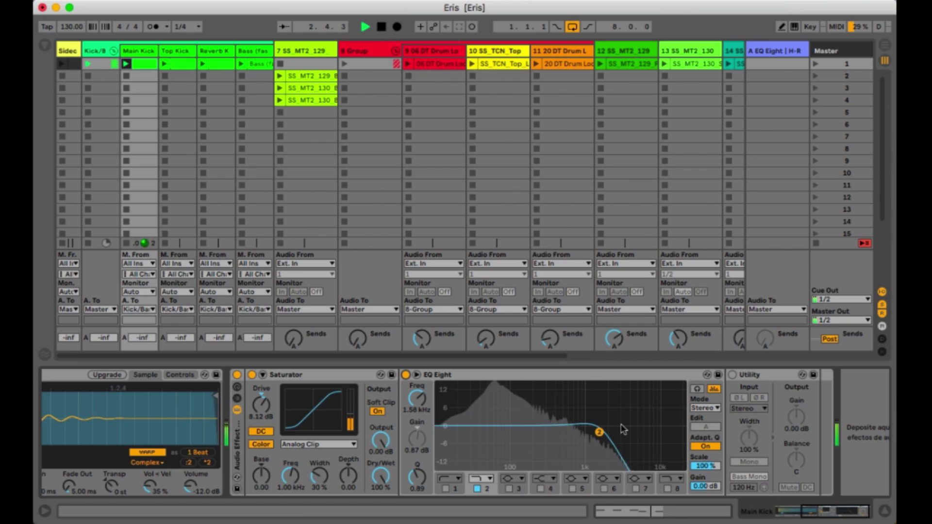
pyautogui.click(732, 375)
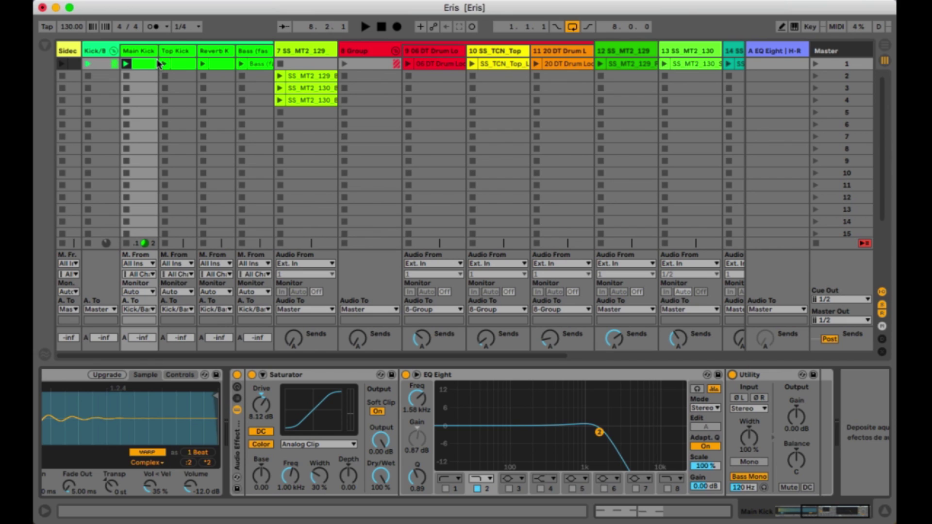
pyautogui.click(44, 48)
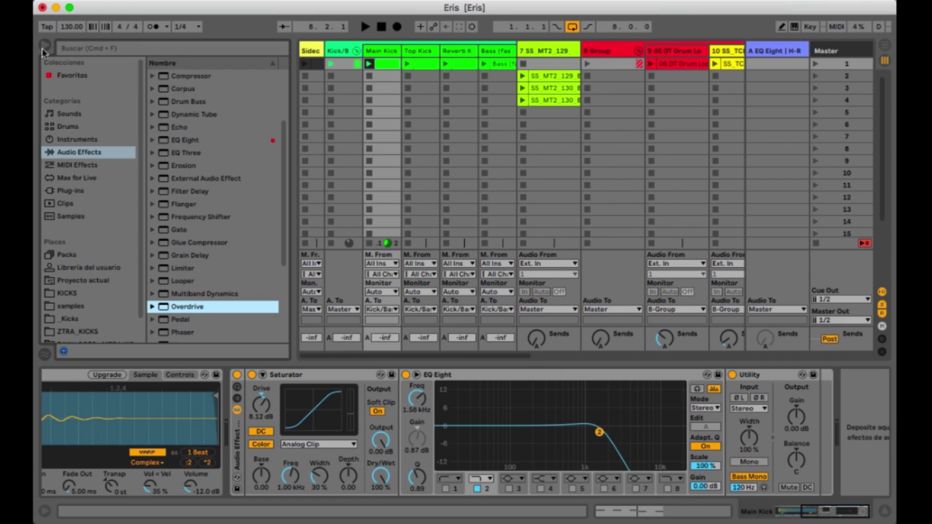
pyautogui.click(73, 78)
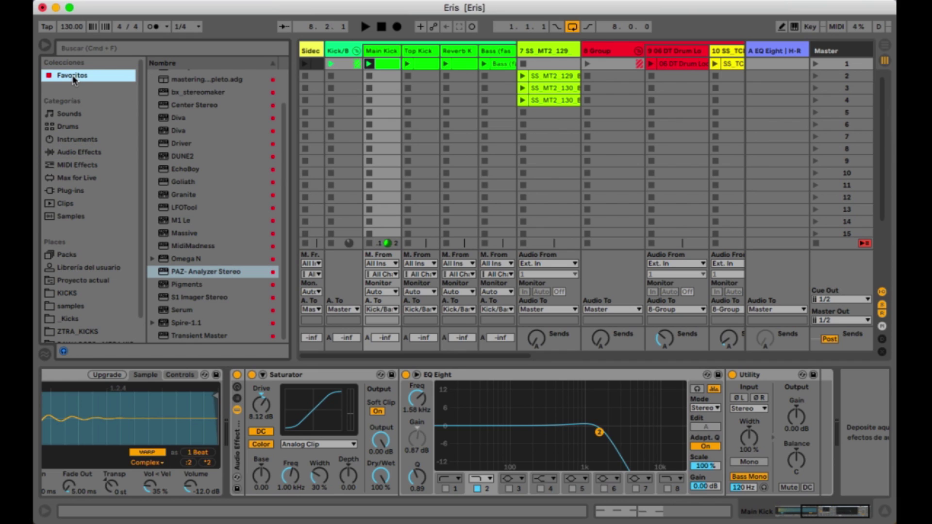
pyautogui.click(189, 271)
pyautogui.press('Return')
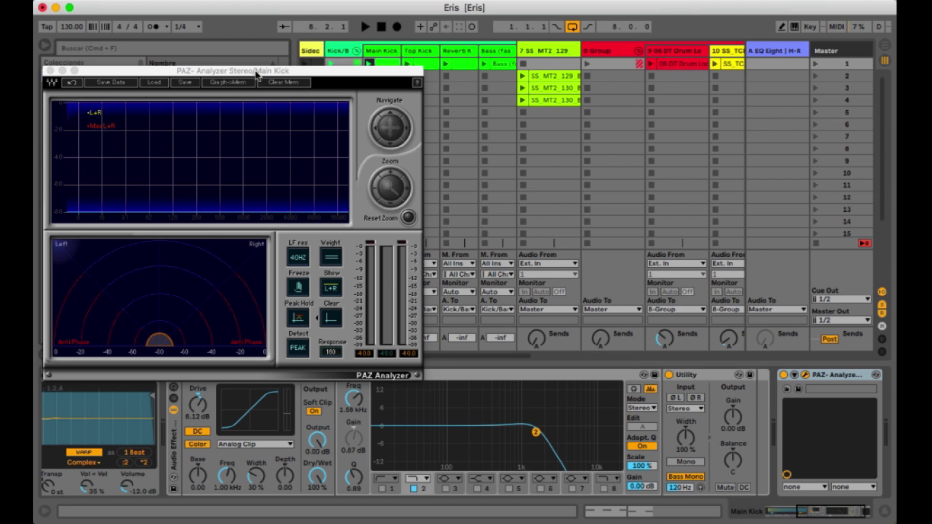
pyautogui.moveTo(255, 73)
pyautogui.mouseDown()
pyautogui.moveTo(262, 42)
pyautogui.moveTo(267, 96)
pyautogui.moveTo(270, 64)
pyautogui.mouseUp()
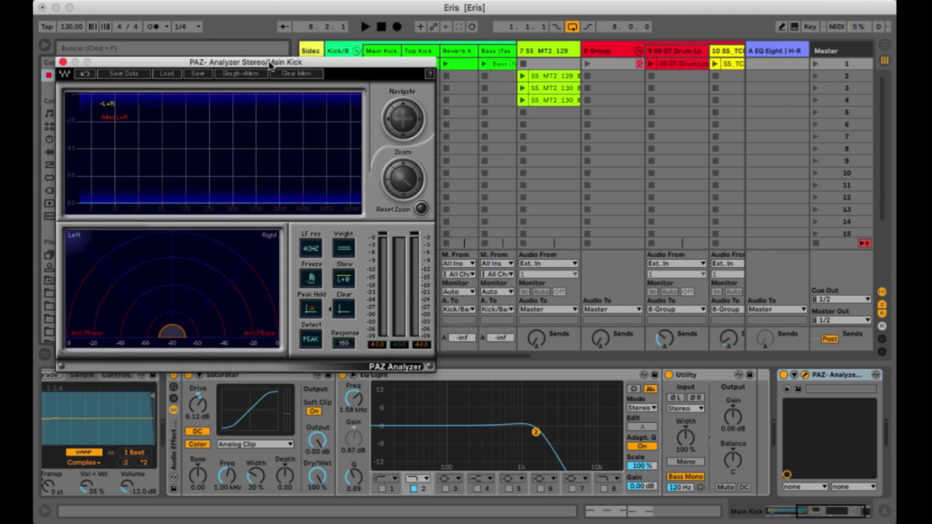
# - Play the Main Kick through PAZ Analyzer to inspect its spectrum and stereo image, and deactivate and close the analyzer
pyautogui.press('space')
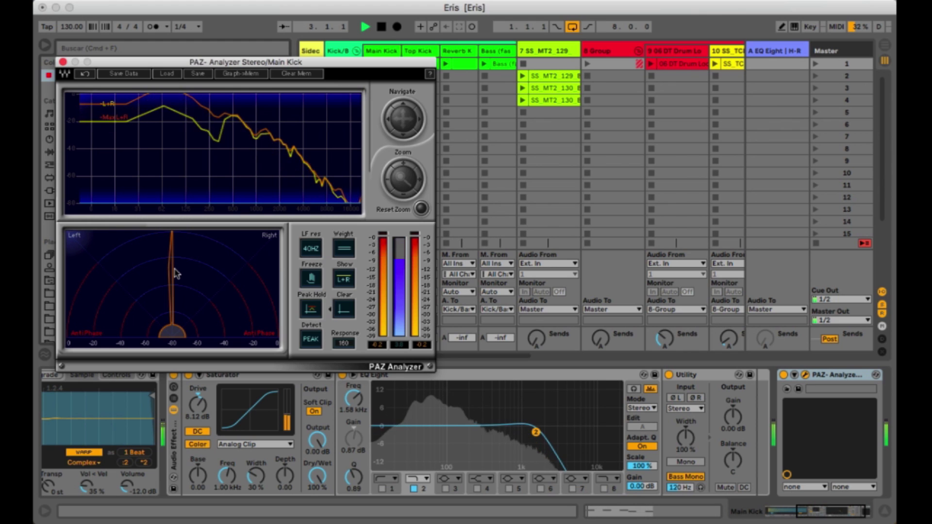
pyautogui.press('space')
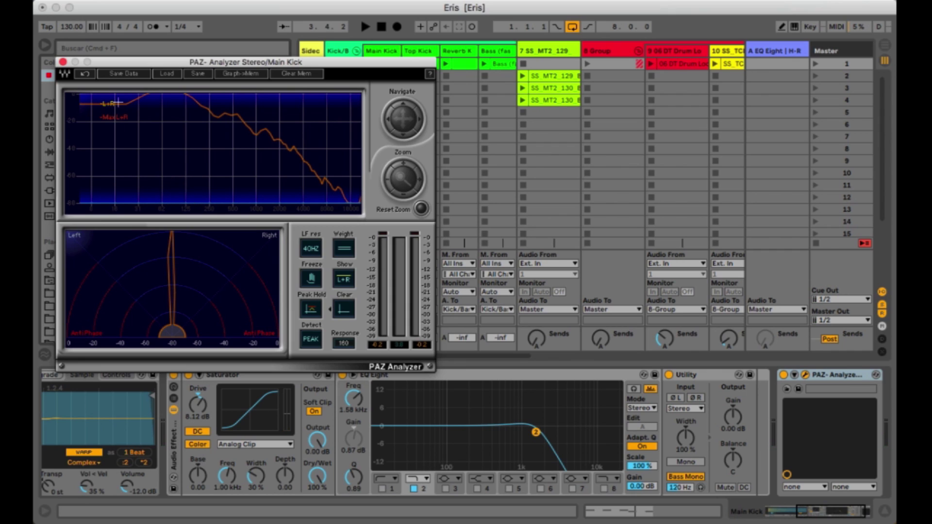
pyautogui.click(784, 375)
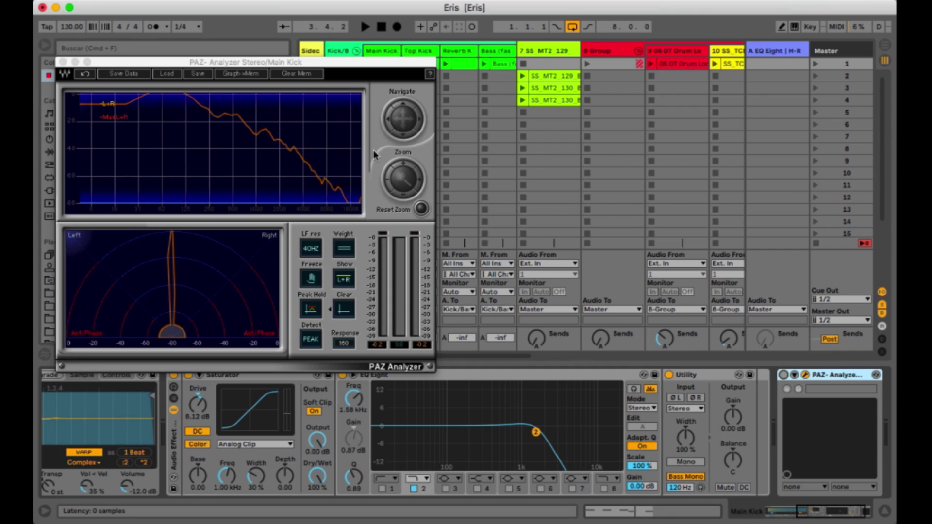
pyautogui.click(62, 62)
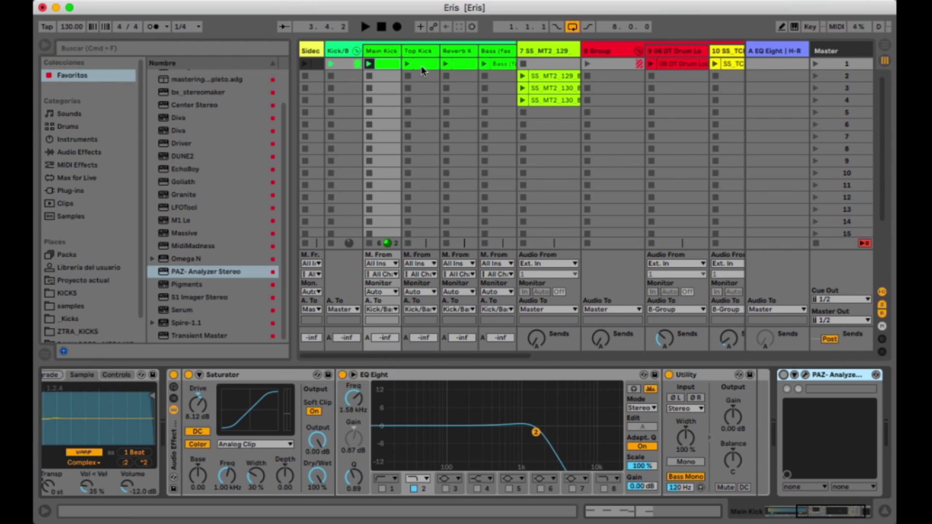
# - Launch the Top Kick clip and mute the Main Kick track in the mixer so only Top Kick sounds
pyautogui.click(424, 52)
pyautogui.click(407, 64)
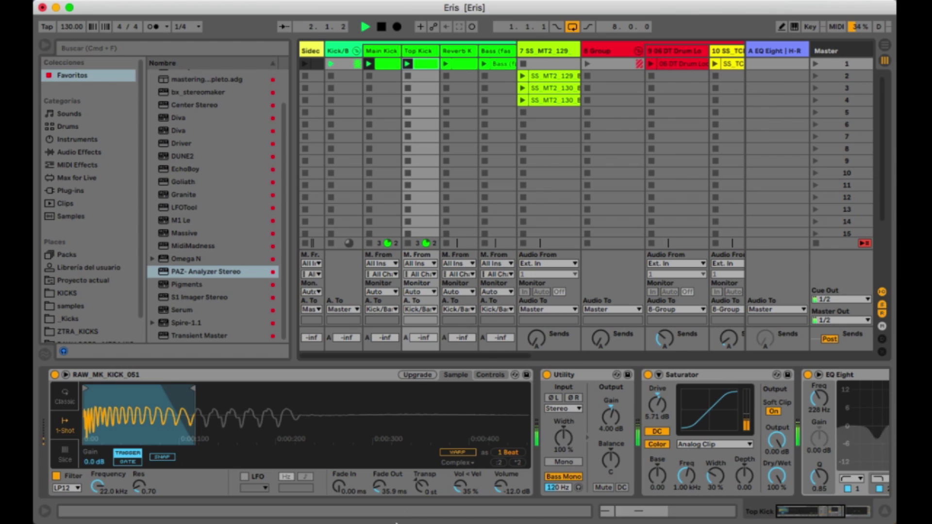
pyautogui.click(885, 511)
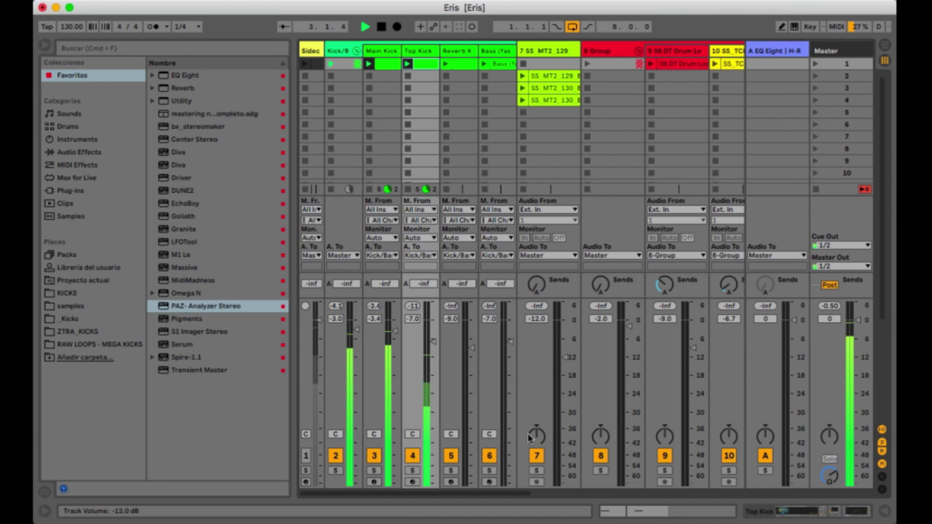
pyautogui.click(375, 455)
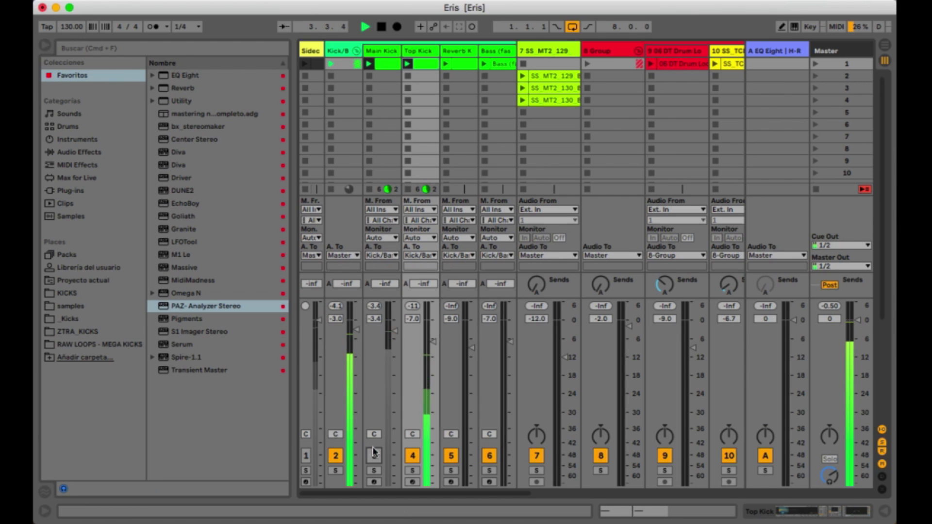
pyautogui.doubleClick(419, 50)
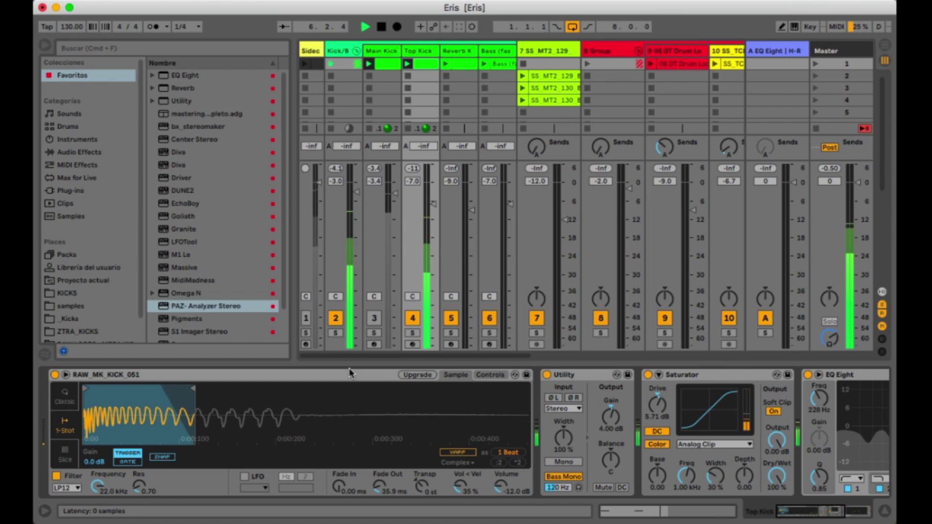
pyautogui.press('space')
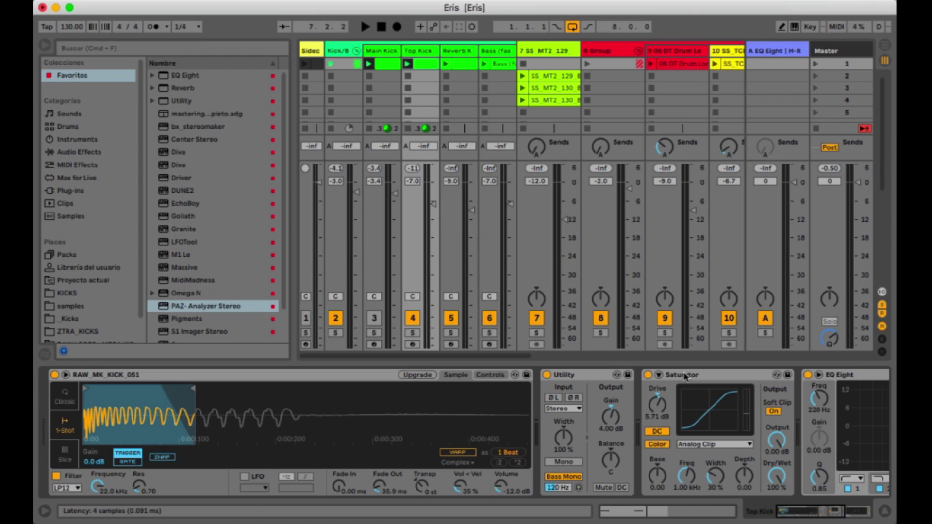
pyautogui.hscroll(10, 683, 378)
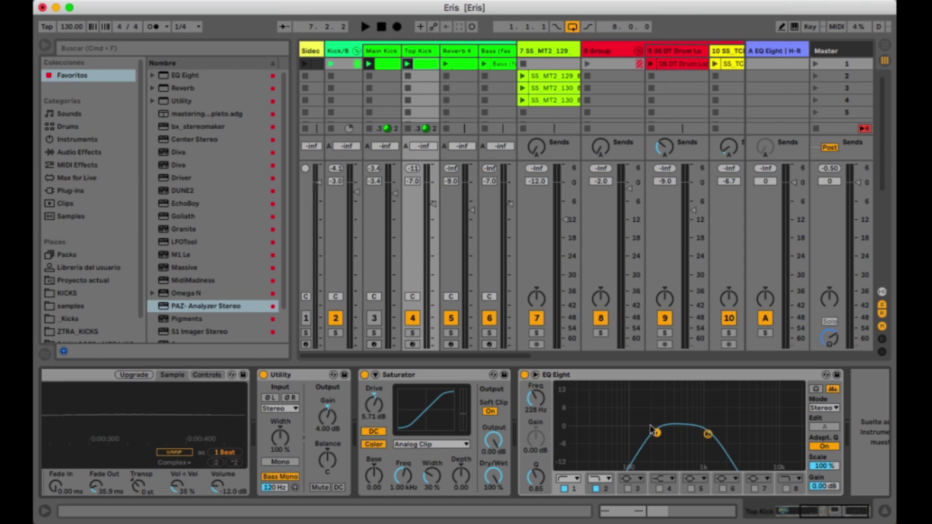
# - Add PAZ- Analyzer Stereo to the Top Kick track and play it to inspect its spectrum and stereo image
pyautogui.click(206, 306)
pyautogui.doubleClick(206, 306)
pyautogui.press('space')
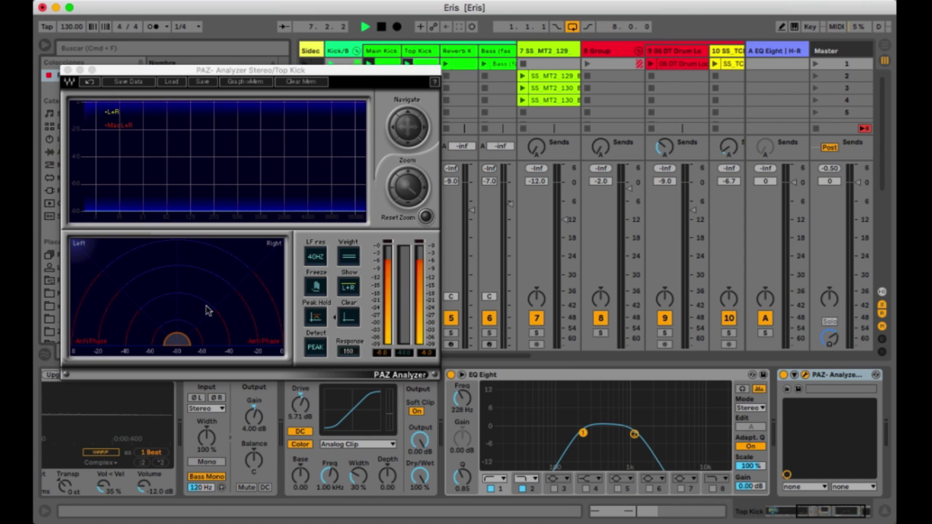
pyautogui.press('space')
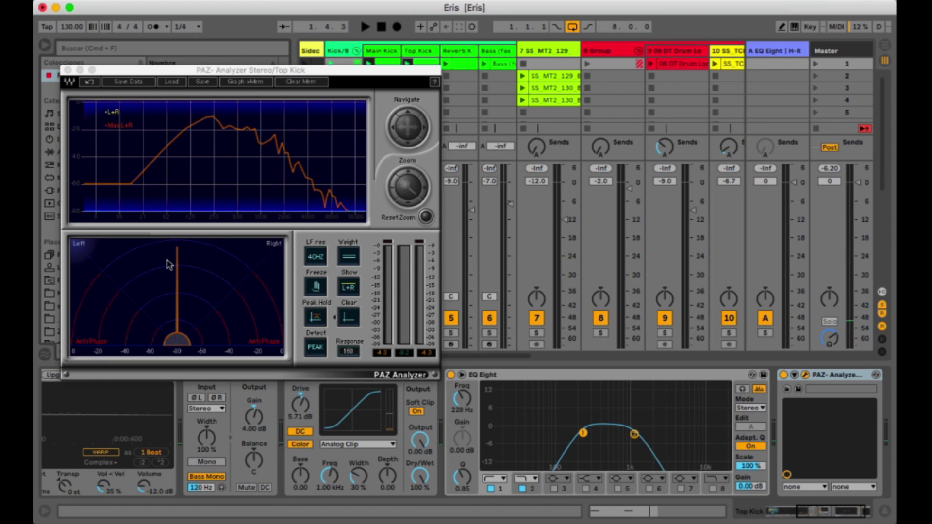
# - Close and deactivate the Top Kick's PAZ Analyzer, and mute the Top Kick track
pyautogui.click(68, 70)
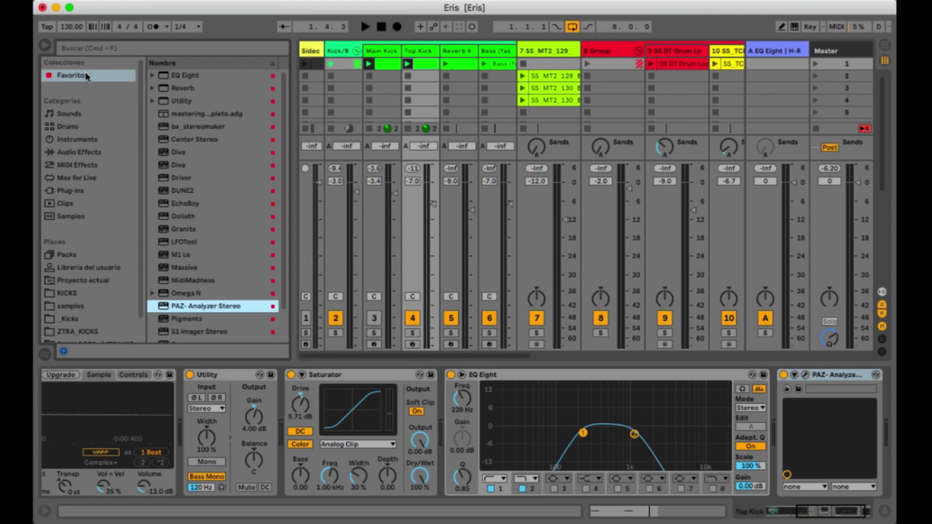
pyautogui.click(784, 376)
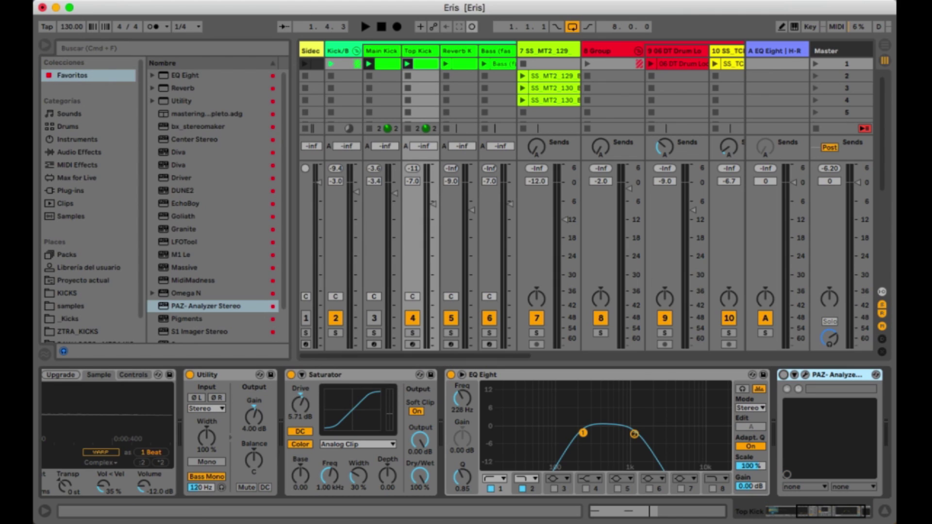
pyautogui.click(412, 319)
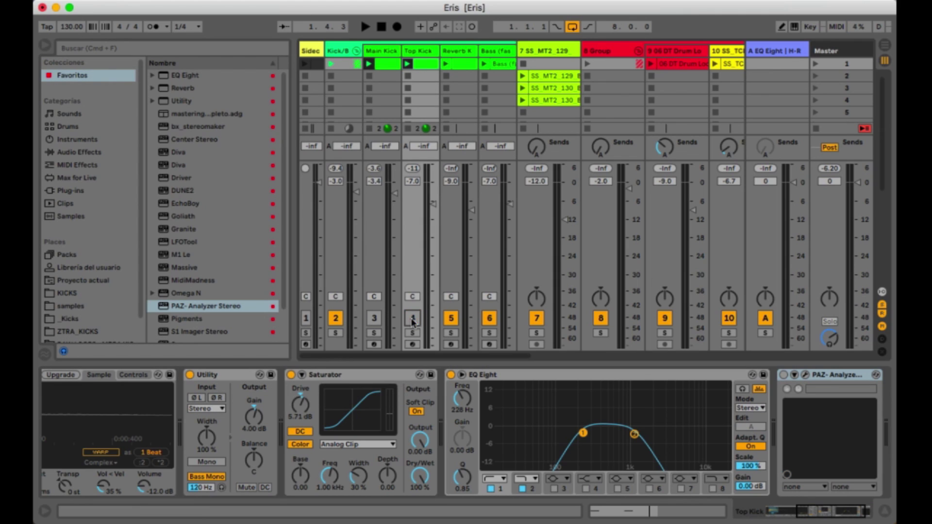
# - Launch the Reverb Kick clip and review its device chain from the sampler through Utility, Reverb, Overdrive, Saturator, Compressor and EQ Eight
pyautogui.click(446, 65)
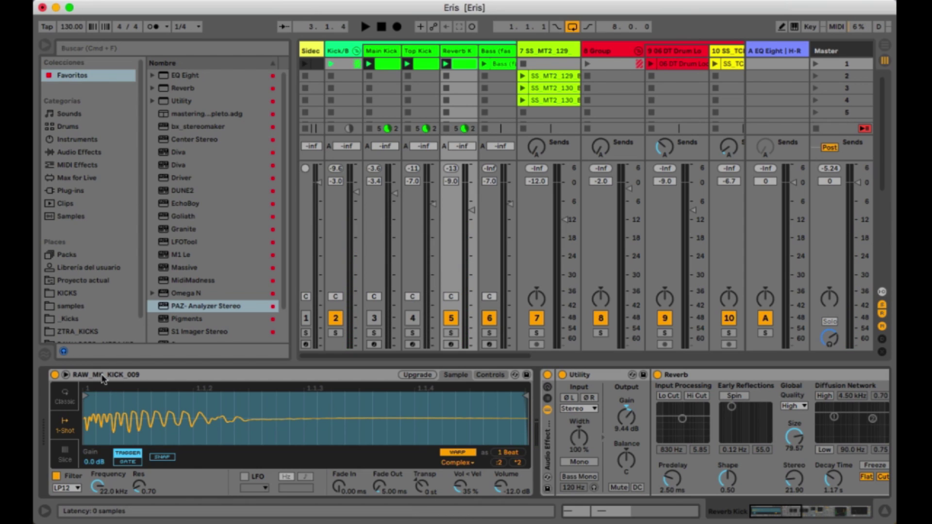
pyautogui.hscroll(5, 514, 415)
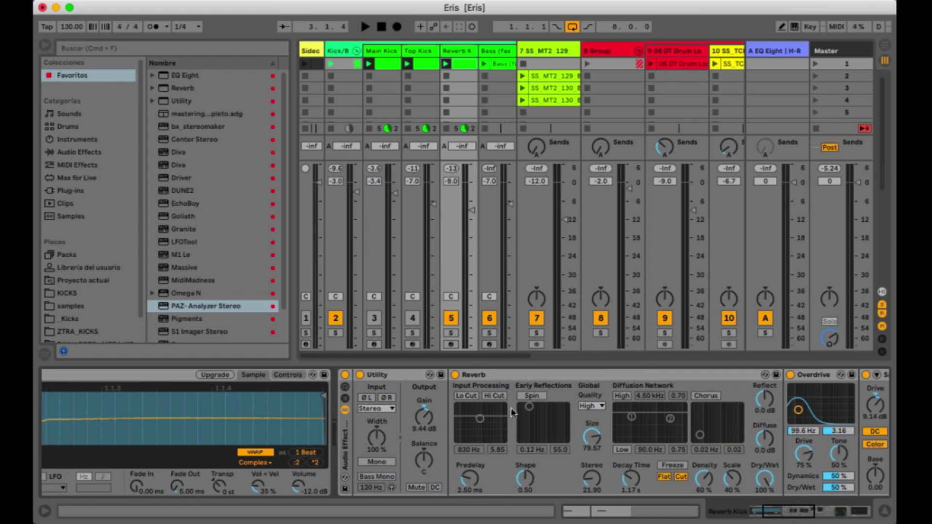
pyautogui.hscroll(15, 433, 427)
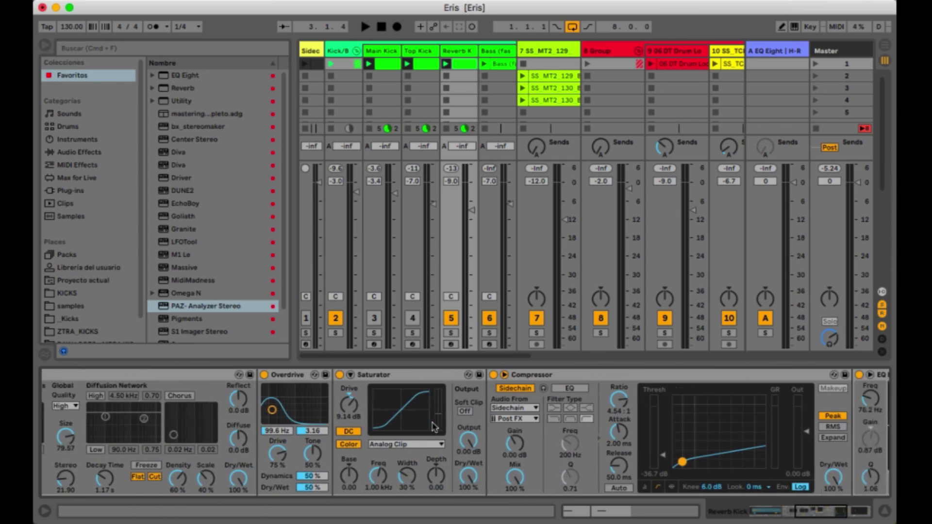
pyautogui.hscroll(8, 433, 427)
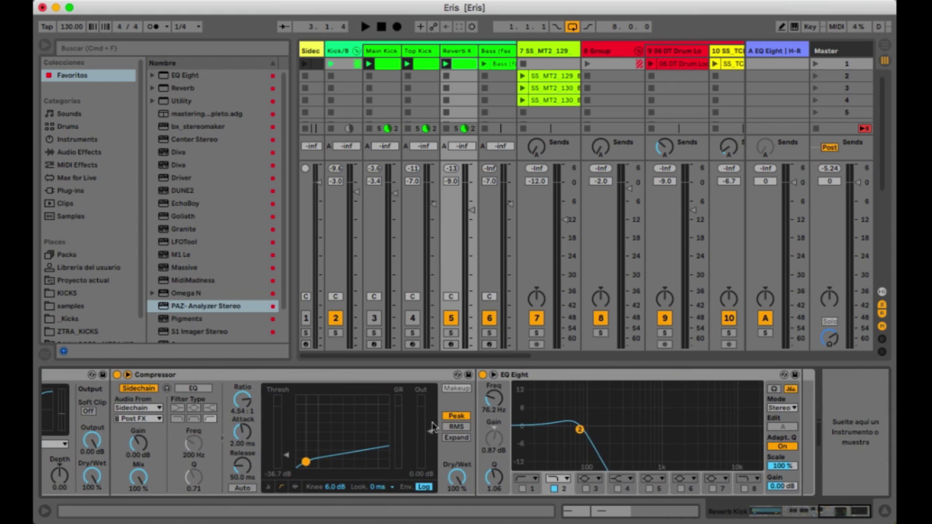
pyautogui.hscroll(-20, 433, 428)
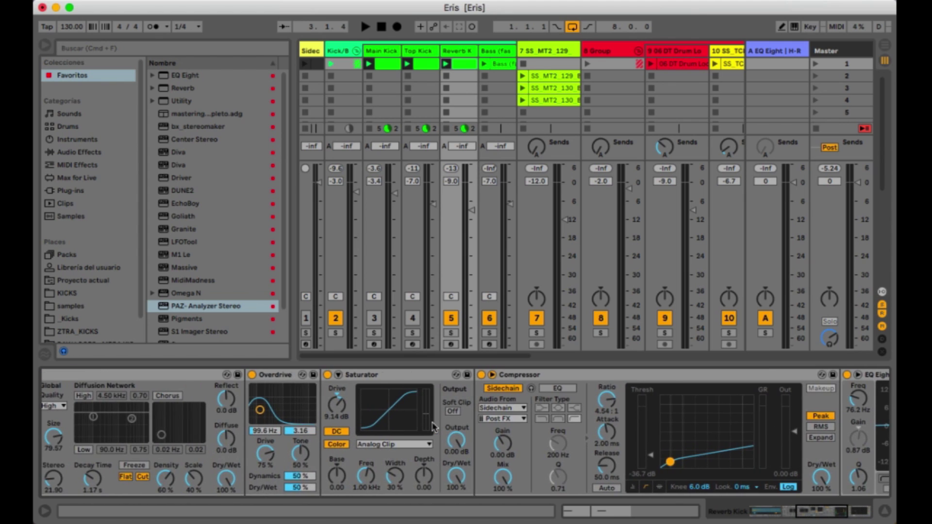
pyautogui.hscroll(-15, 433, 427)
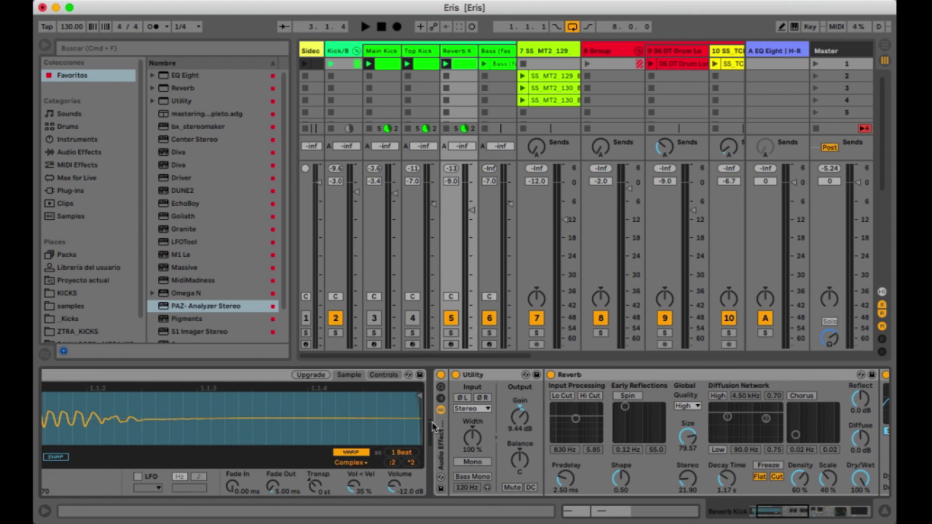
pyautogui.press('space')
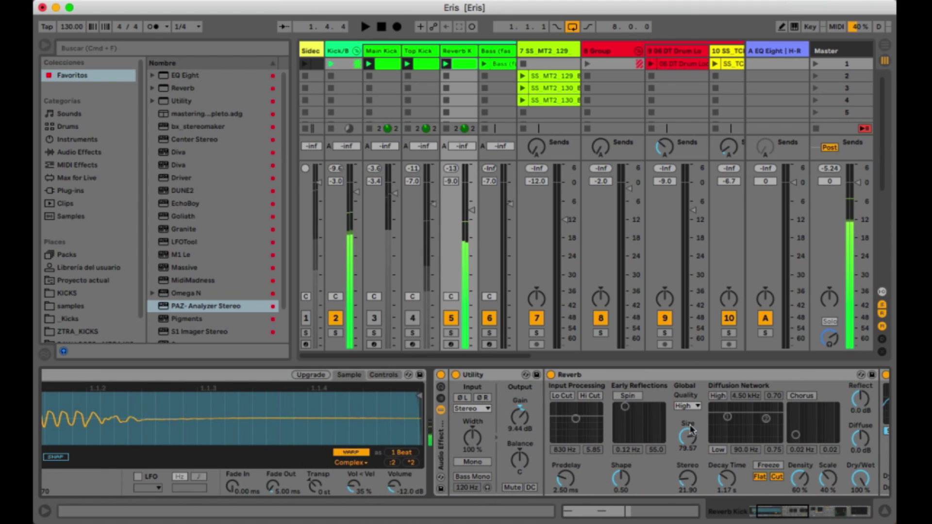
pyautogui.moveTo(771, 514); pyautogui.dragTo(856, 513)
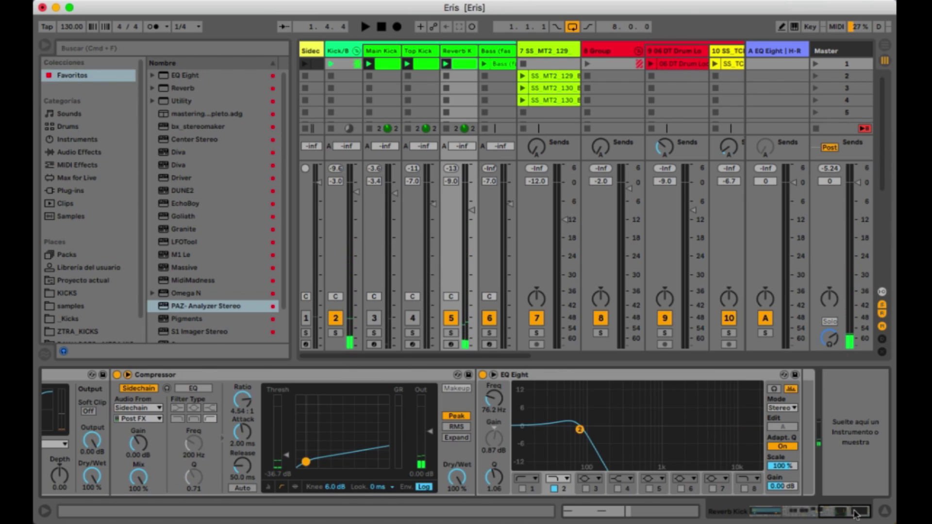
# - Add PAZ- Analyzer Stereo to the Reverb Kick track and play it to inspect its spectrum and stereo image
pyautogui.click(190, 309)
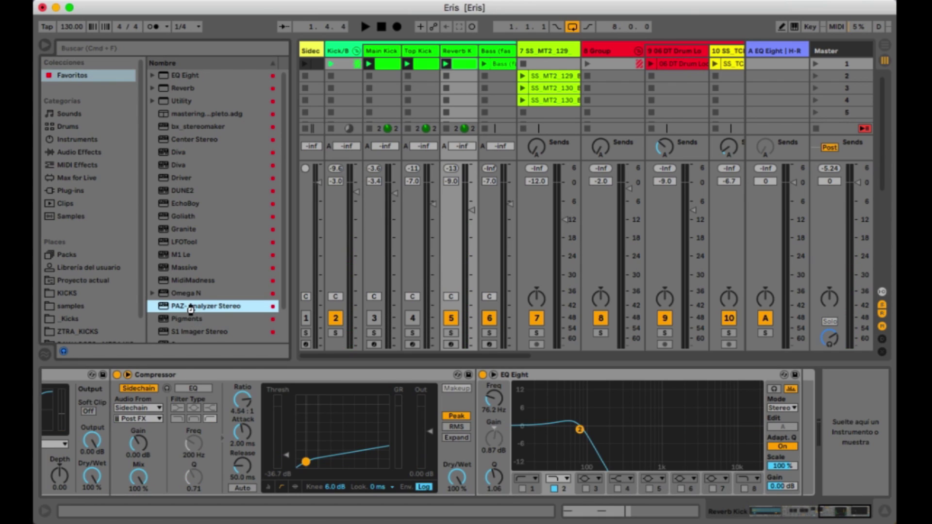
pyautogui.doubleClick(191, 309)
pyautogui.press('space')
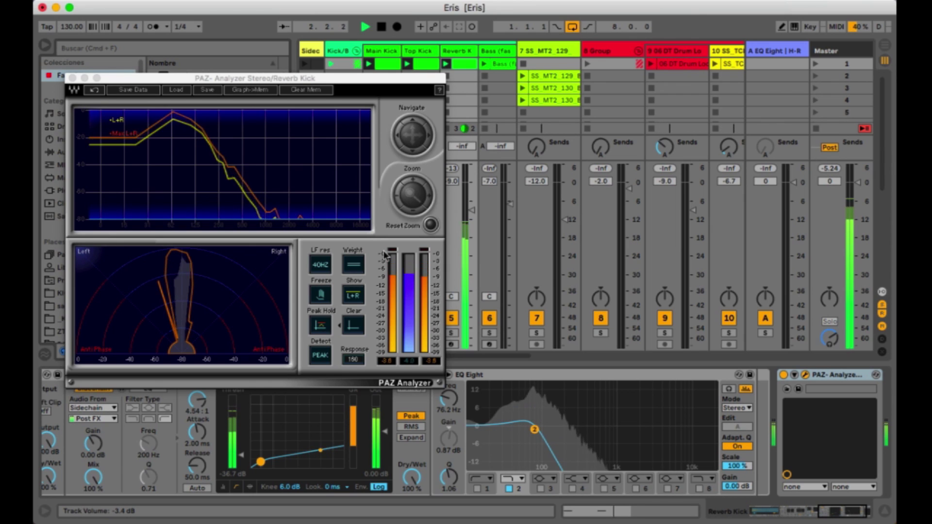
pyautogui.press('space')
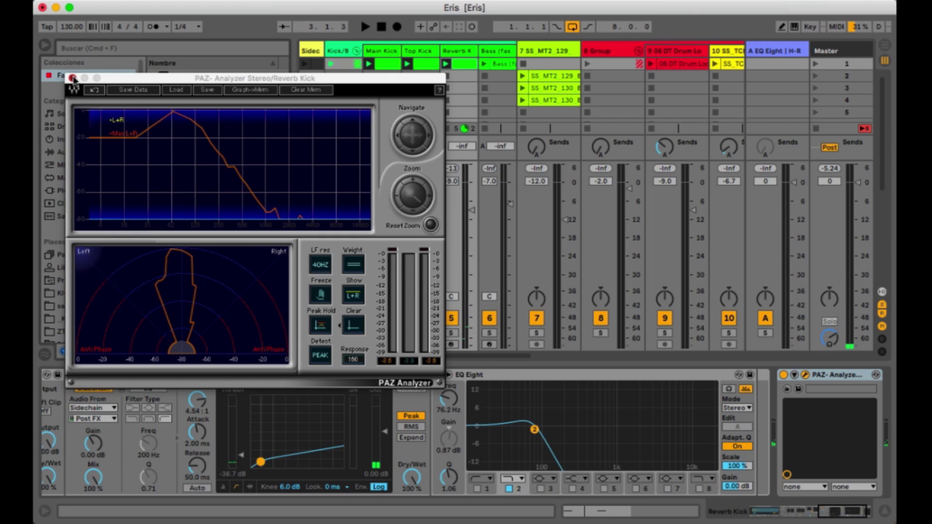
# - Close and deactivate the Reverb Kick's PAZ Analyzer, and mute the Reverb Kick track for a playback check
pyautogui.click(72, 79)
pyautogui.click(784, 376)
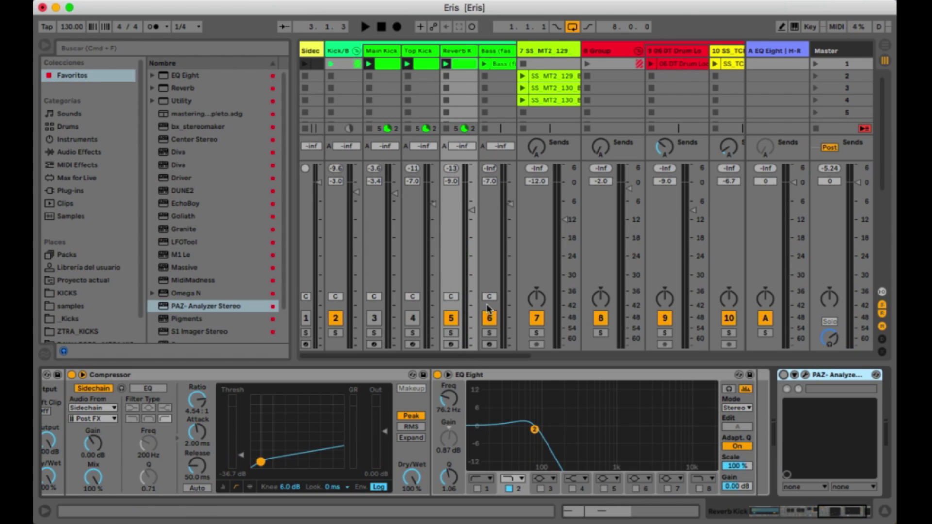
pyautogui.click(451, 318)
pyautogui.press('space')
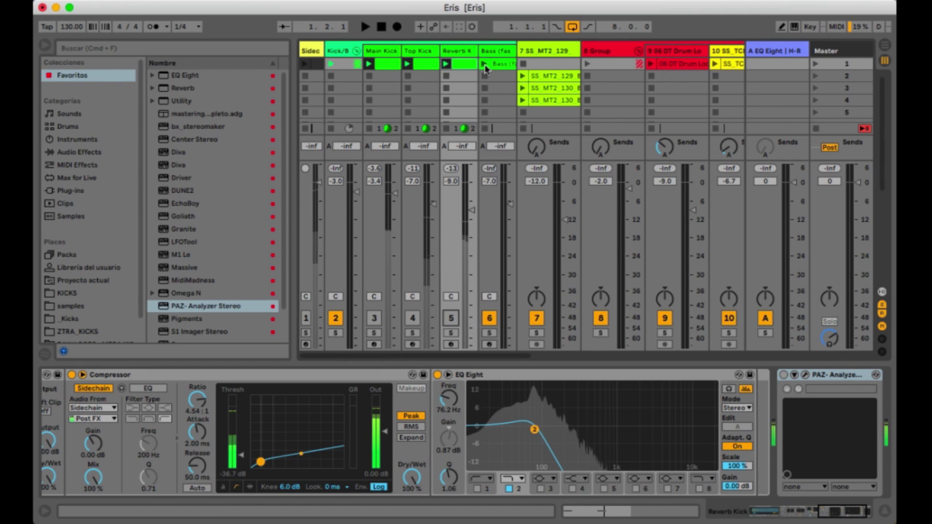
# - Launch the Bass (fast Kick) clip and open its piano roll at the C3 note
pyautogui.click(484, 65)
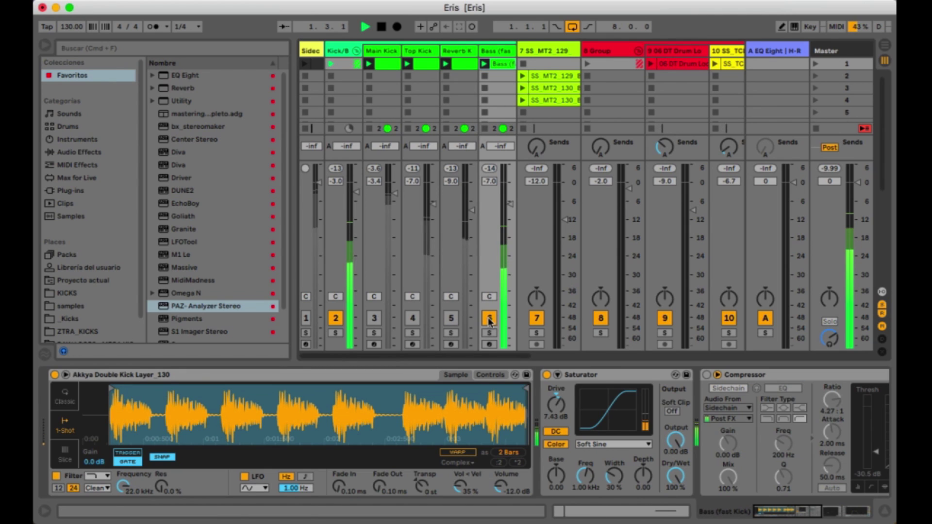
pyautogui.doubleClick(500, 65)
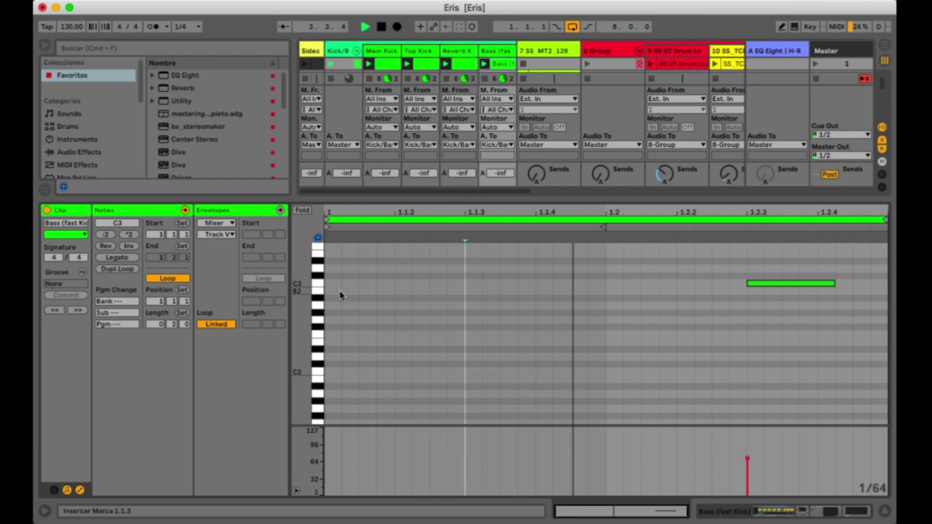
pyautogui.click(316, 285)
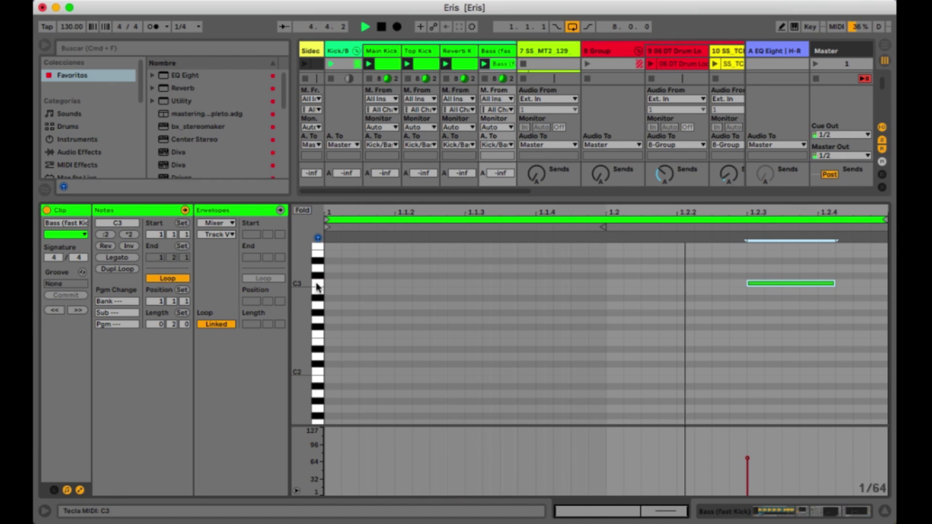
# - Add a C3 note starting at 1.1.2 in the Bass clip, three grid steps long, with velocity 33
pyautogui.click(381, 289)
pyautogui.doubleClick(380, 285)
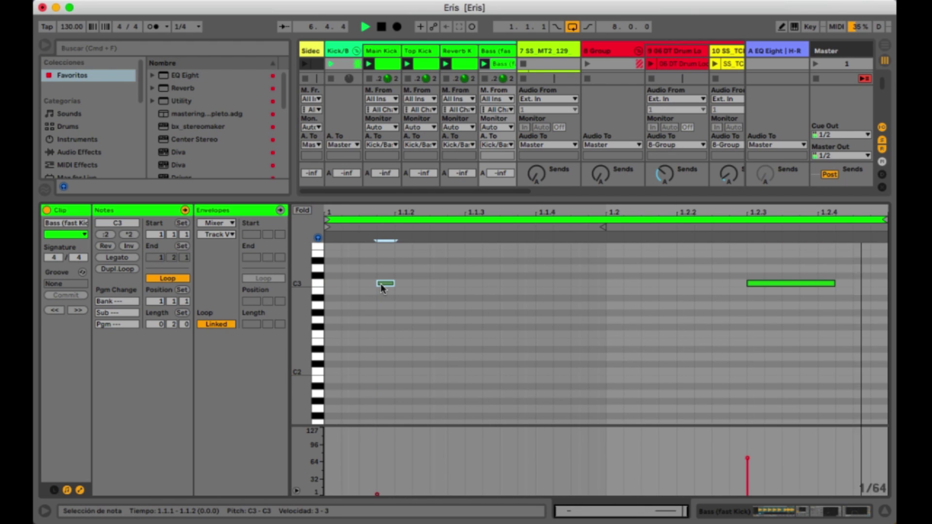
pyautogui.moveTo(388, 284); pyautogui.dragTo(443, 285)
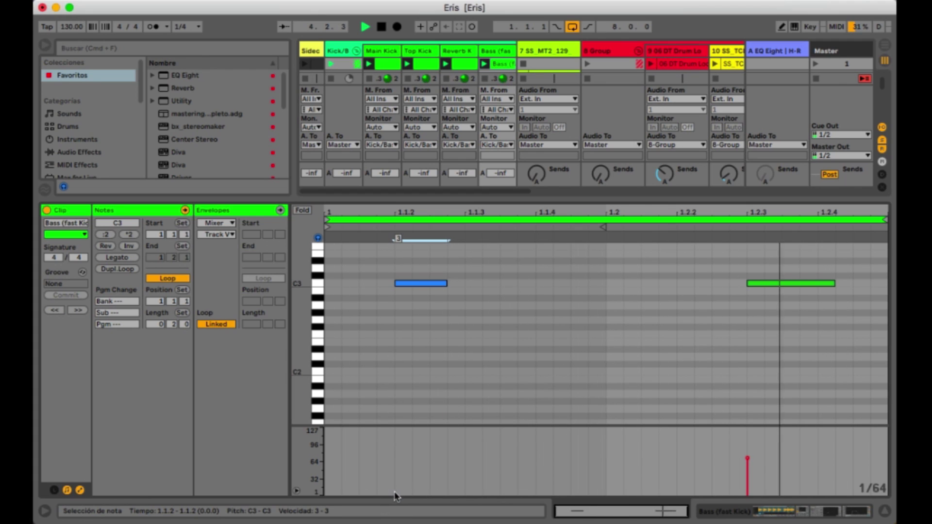
pyautogui.moveTo(395, 495); pyautogui.dragTo(395, 478)
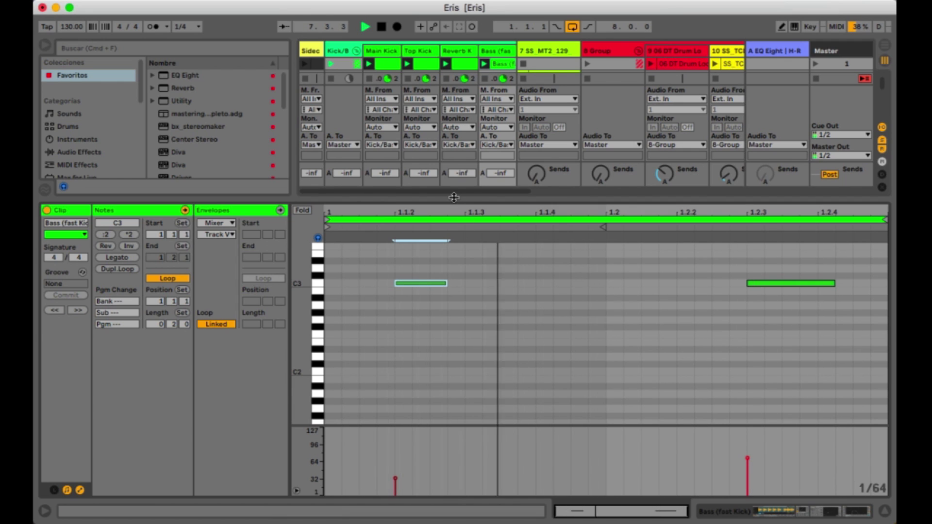
# - Reactivate the Reverb Kick, Top Kick and Main Kick tracks to hear them together with the bass
pyautogui.moveTo(456, 206); pyautogui.dragTo(455, 372)
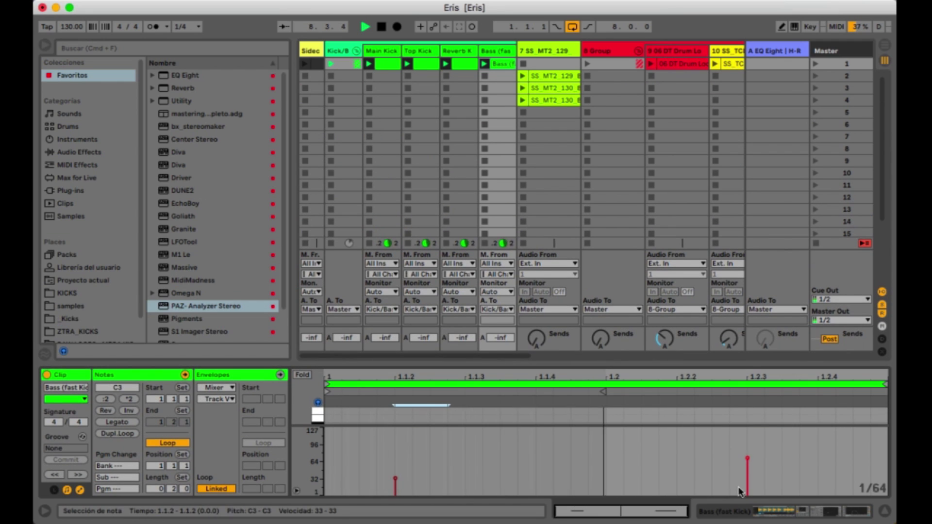
pyautogui.click(745, 517)
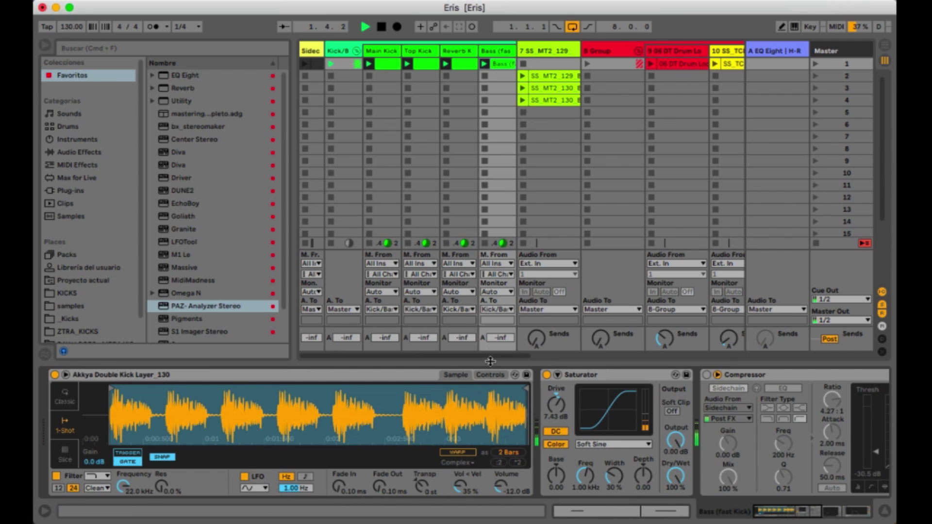
pyautogui.moveTo(490, 361); pyautogui.dragTo(493, 476)
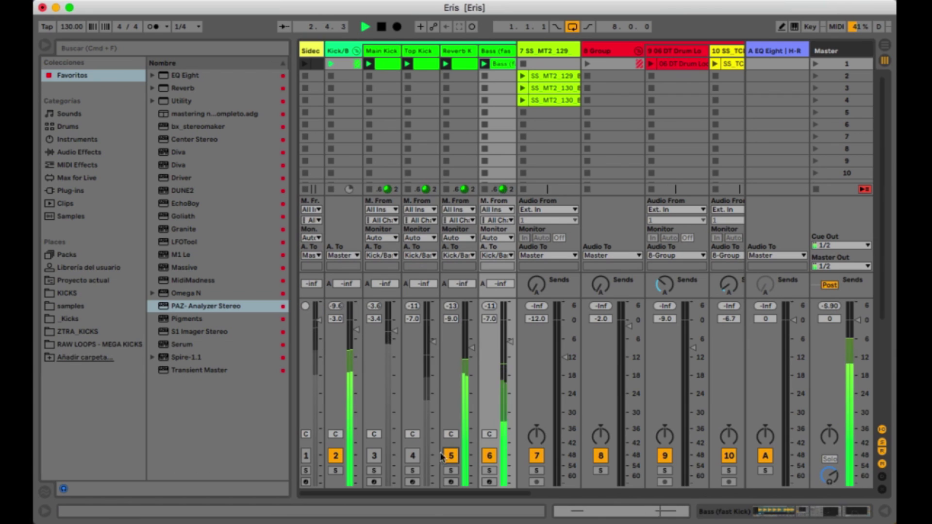
pyautogui.click(413, 456)
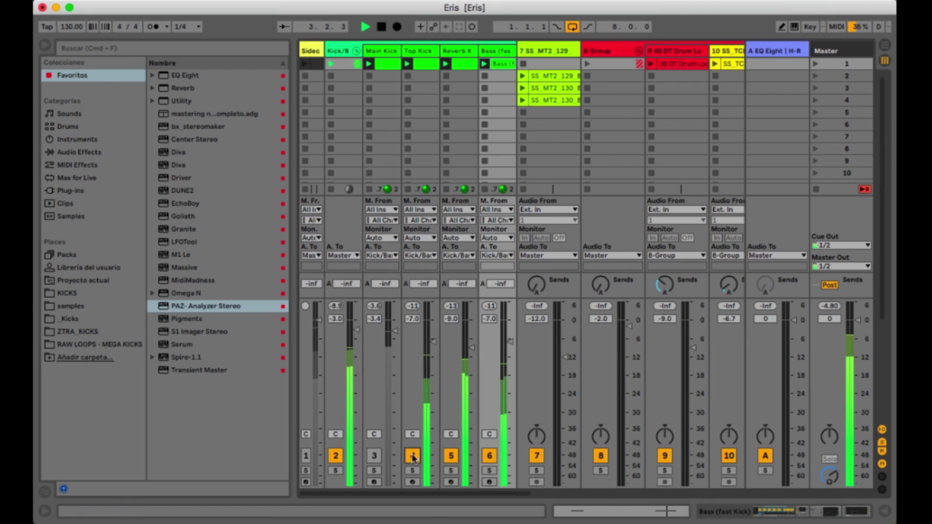
pyautogui.click(373, 457)
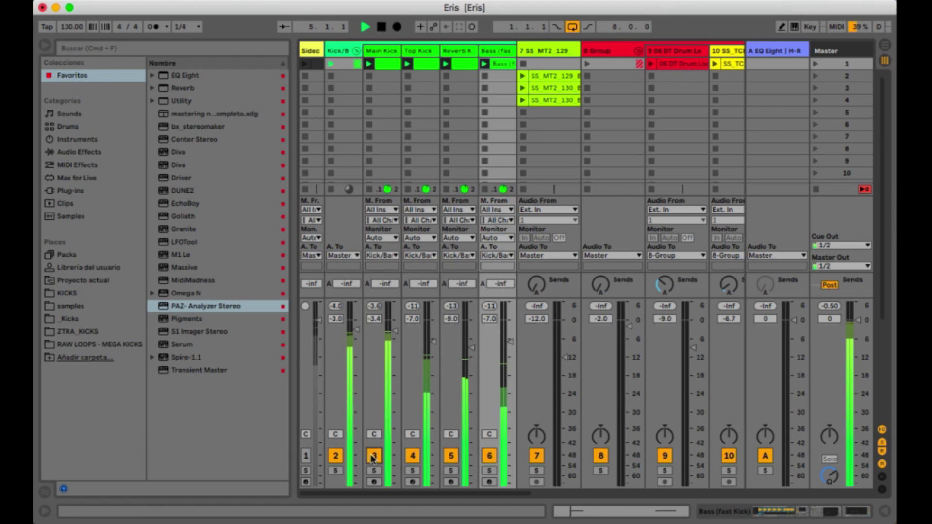
# - Reopen the Bass clip's piano roll and add a second C3 note at 1.1.4 with velocity 31
pyautogui.doubleClick(500, 65)
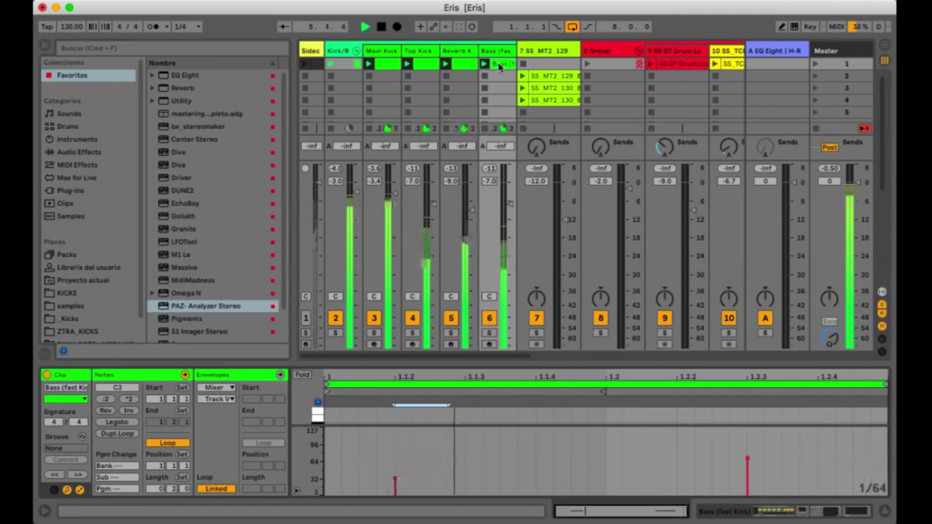
pyautogui.moveTo(526, 359); pyautogui.dragTo(526, 231)
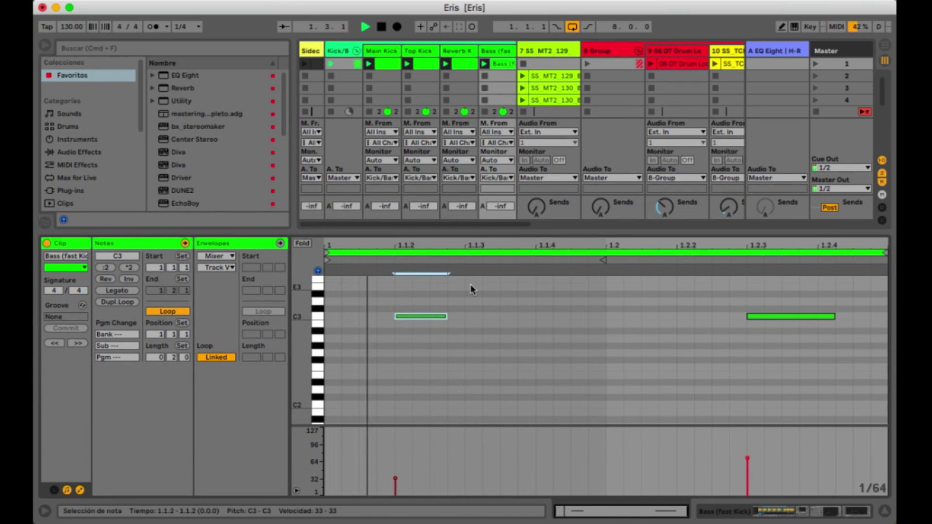
pyautogui.click(318, 340)
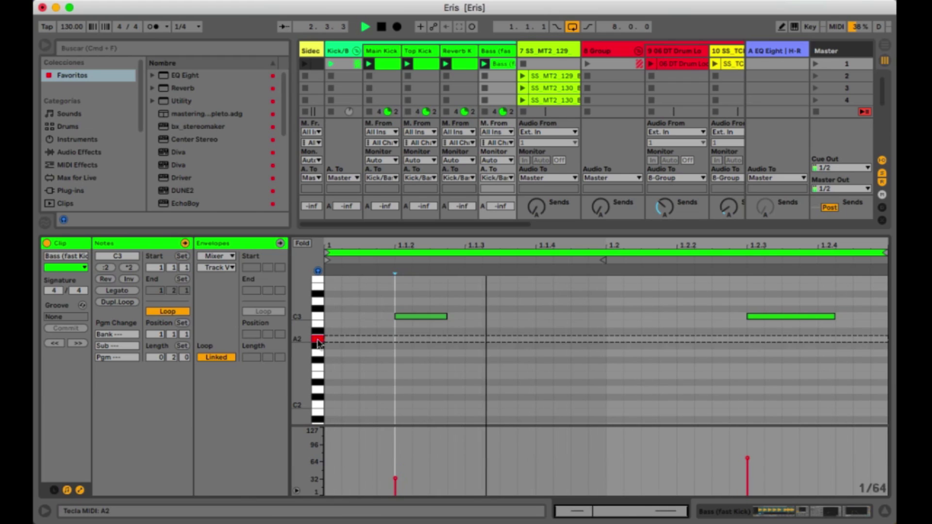
pyautogui.click(318, 340)
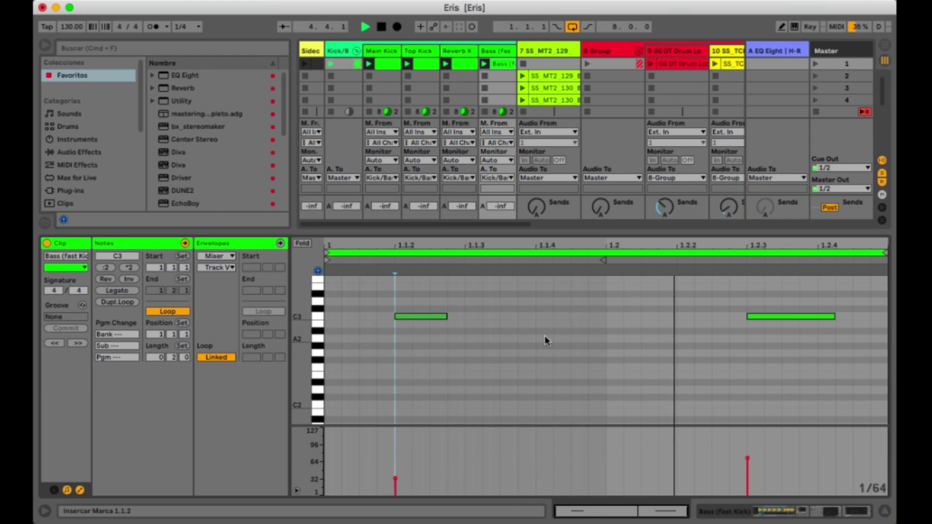
pyautogui.doubleClick(545, 339)
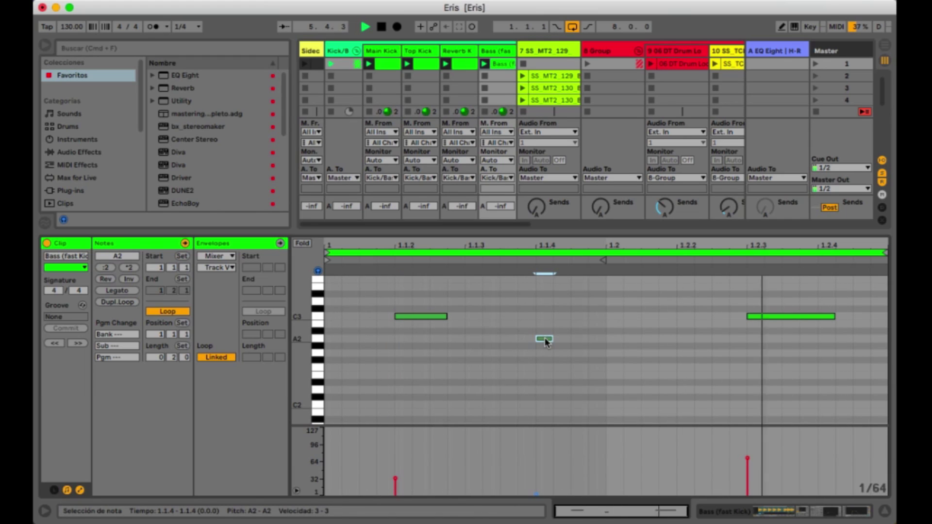
pyautogui.moveTo(546, 339); pyautogui.dragTo(546, 316)
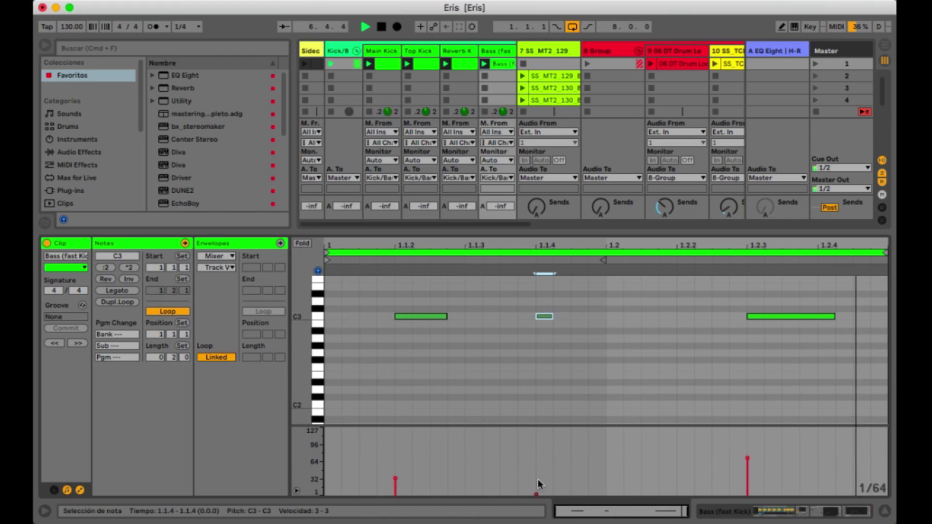
pyautogui.moveTo(538, 494); pyautogui.dragTo(537, 474)
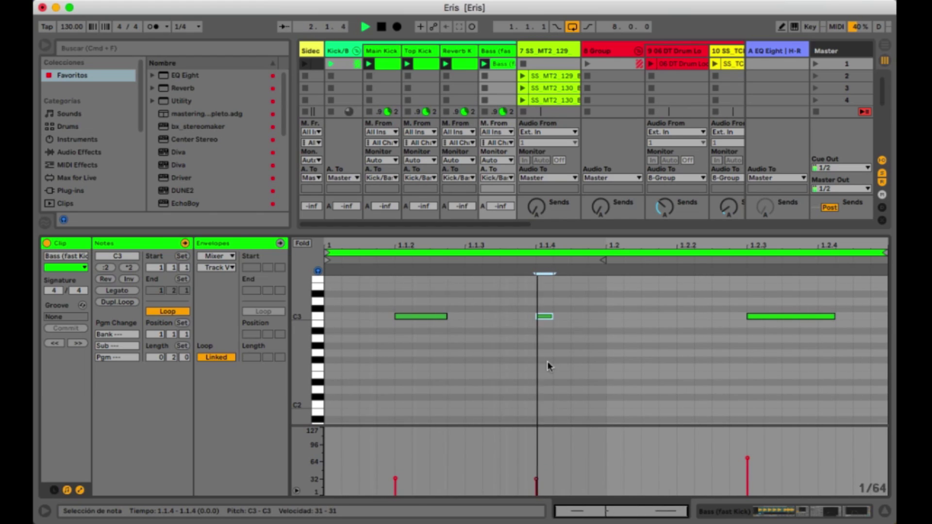
# - Lengthen the 1.1.4 note to match the first added note, keep its start at 1.1.4, and lower its velocity to 15
pyautogui.moveTo(543, 316); pyautogui.dragTo(521, 318)
pyautogui.press('Right')
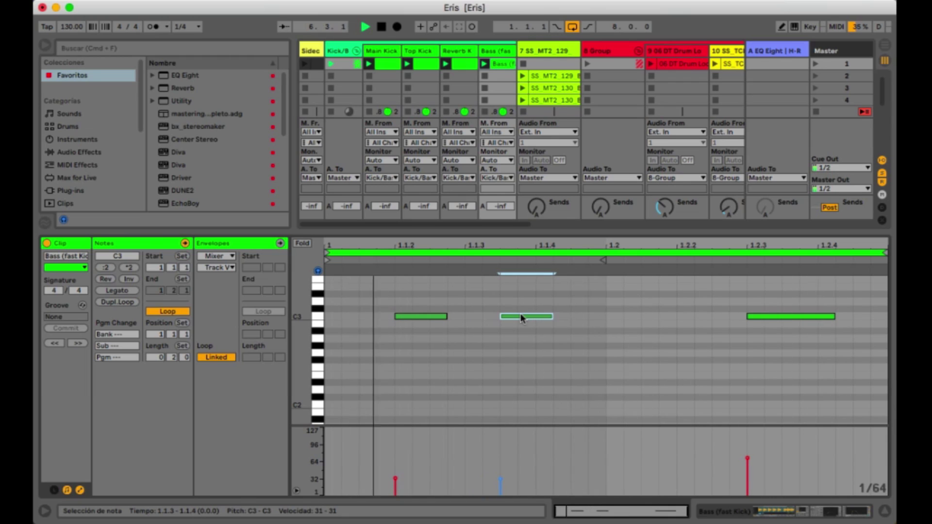
pyautogui.press('Right')
pyautogui.press('Right')
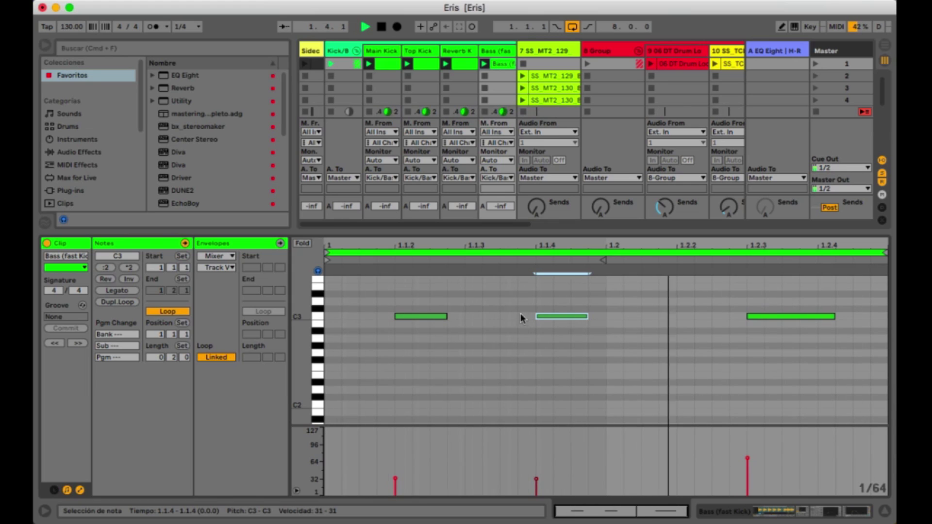
pyautogui.moveTo(585, 316); pyautogui.dragTo(684, 319)
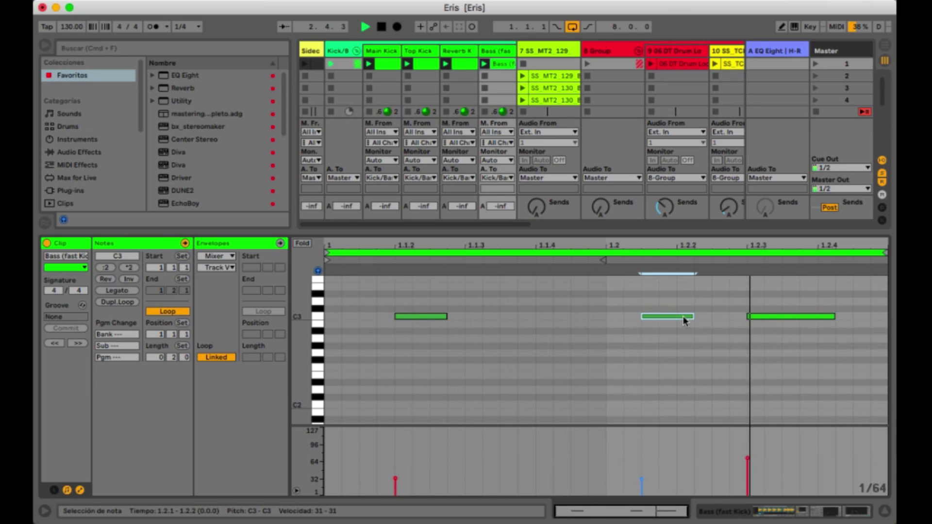
pyautogui.press('super+z')
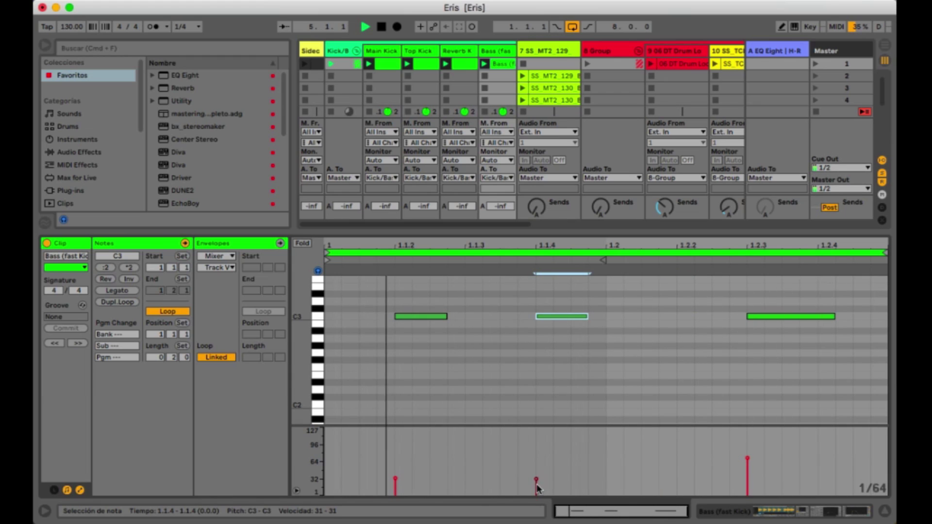
pyautogui.moveTo(536, 479); pyautogui.dragTo(536, 487)
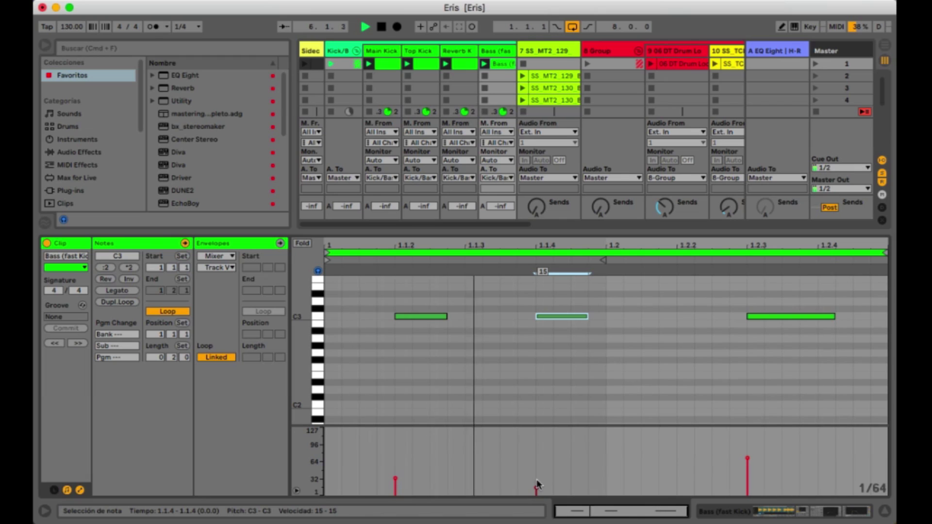
# - Show the Bass track's device chain and enable its sidechained Compressor, reviewing the devices from the sampler to EQ Eight
pyautogui.click(786, 515)
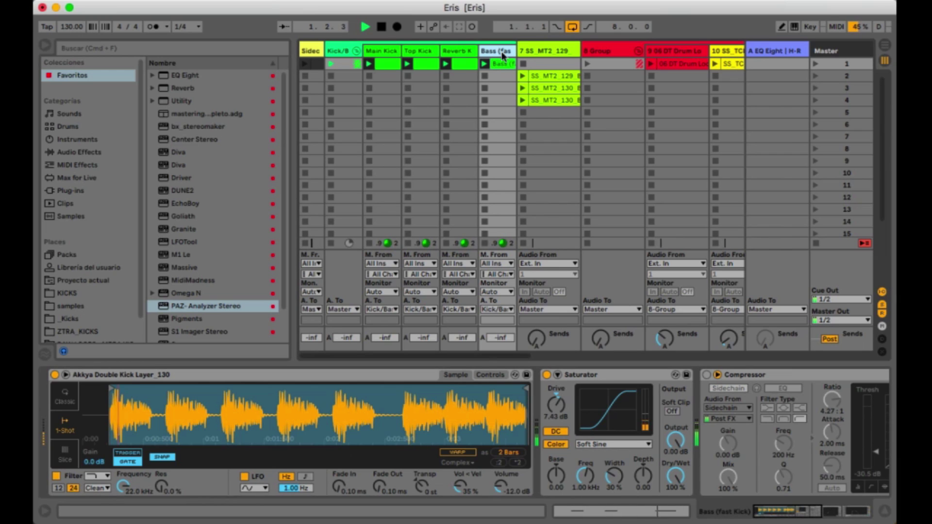
pyautogui.hscroll(10, 602, 372)
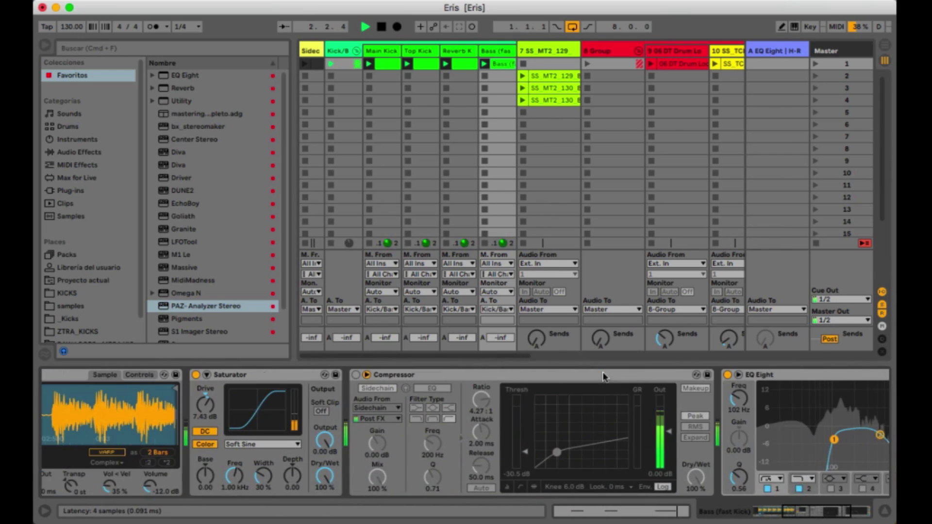
pyautogui.click(342, 375)
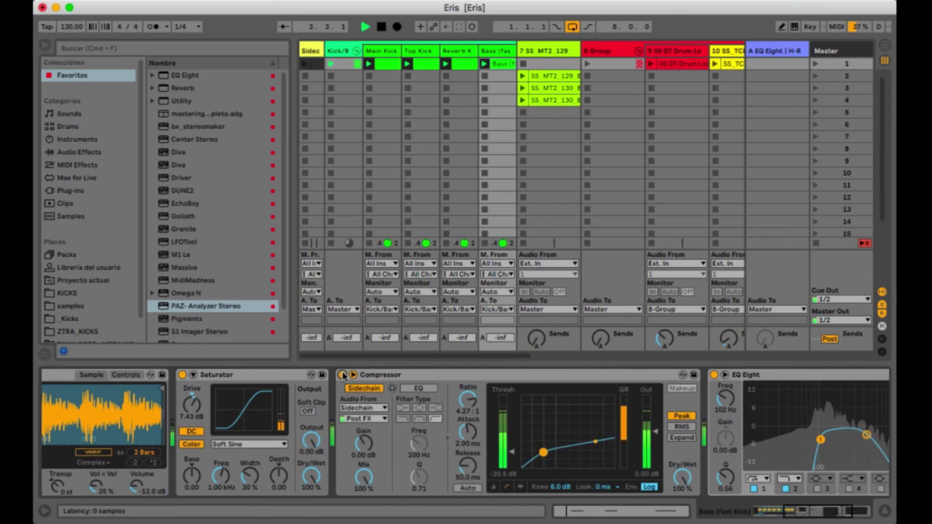
pyautogui.hscroll(5, 529, 407)
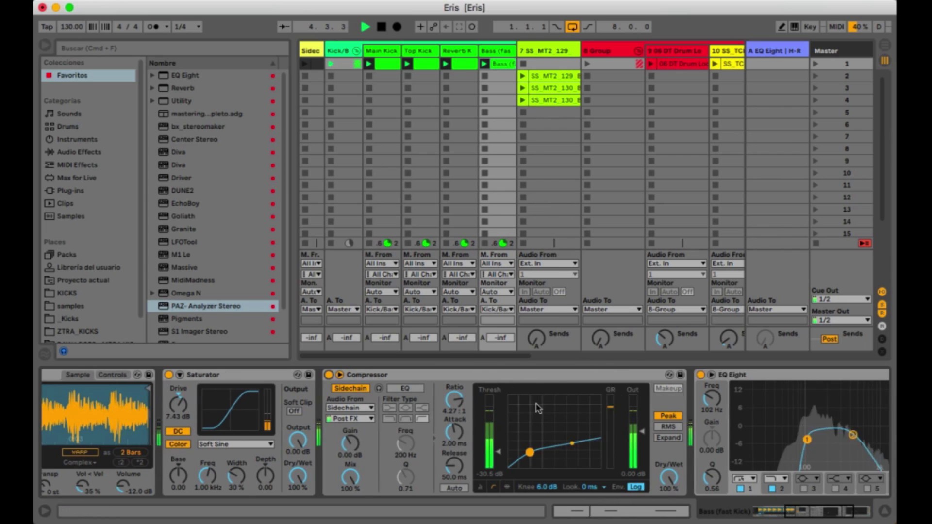
pyautogui.hscroll(-8, 534, 408)
pyautogui.hscroll(-5, 537, 406)
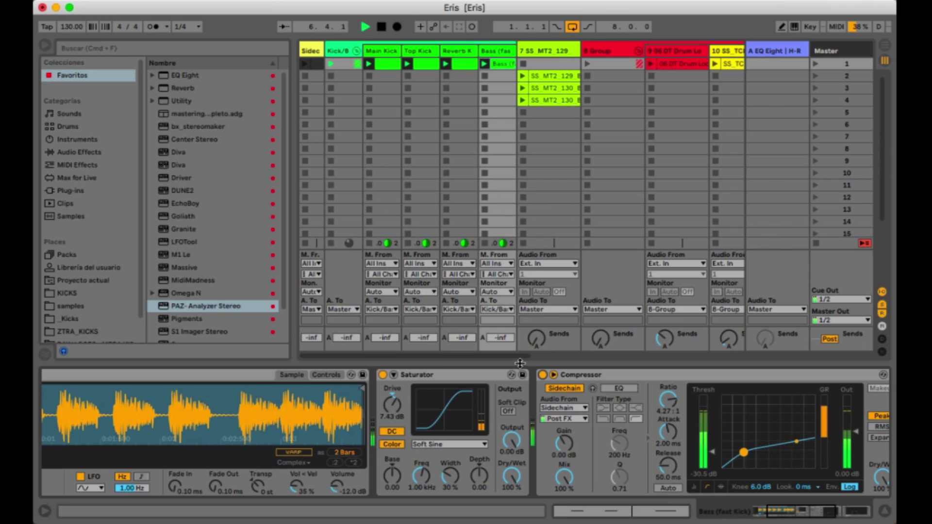
# - Solo the Bass (fast Kick) track while playback is stopped, and restart playback with its device chain shown
pyautogui.click(885, 512)
pyautogui.press('space')
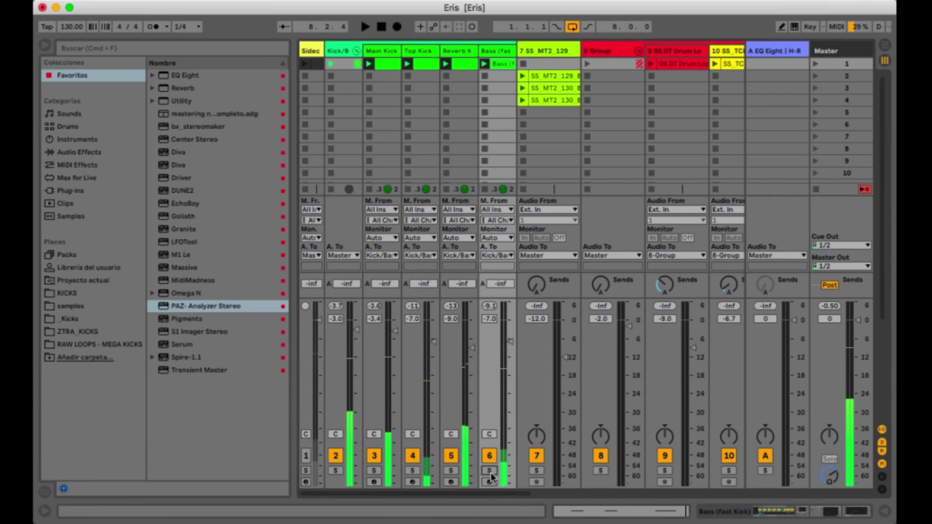
pyautogui.doubleClick(503, 55)
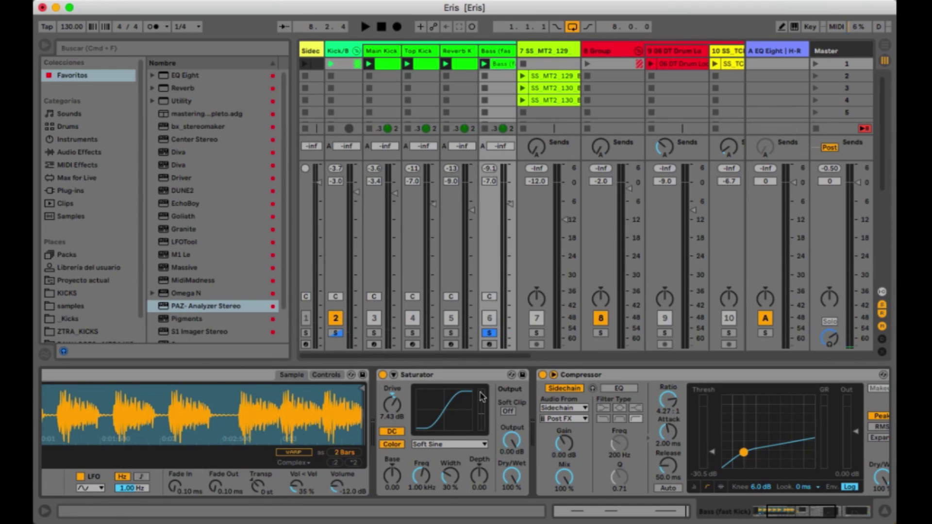
pyautogui.press('space')
# - Bypass the Bass track's EQ Eight and Saturator during playback, toggling the Compressor off and back on for comparison
pyautogui.hscroll(15, 543, 378)
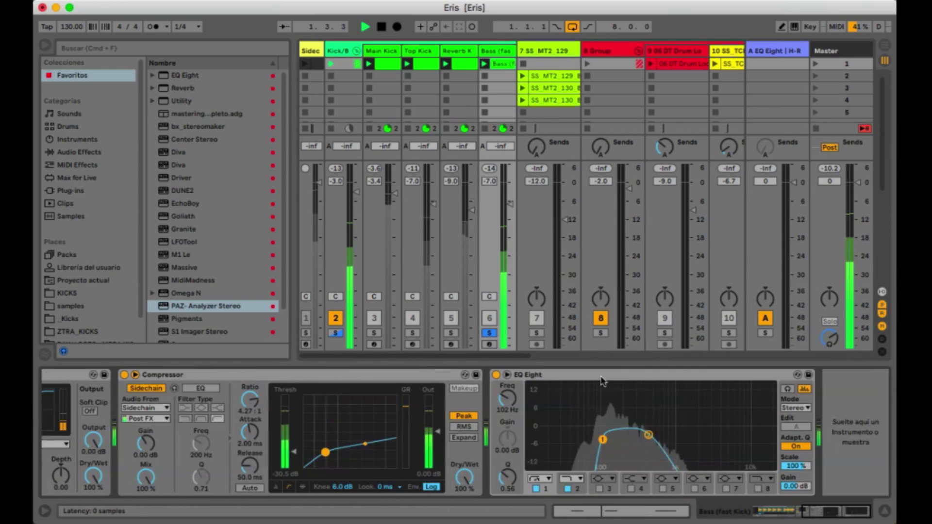
pyautogui.click(495, 374)
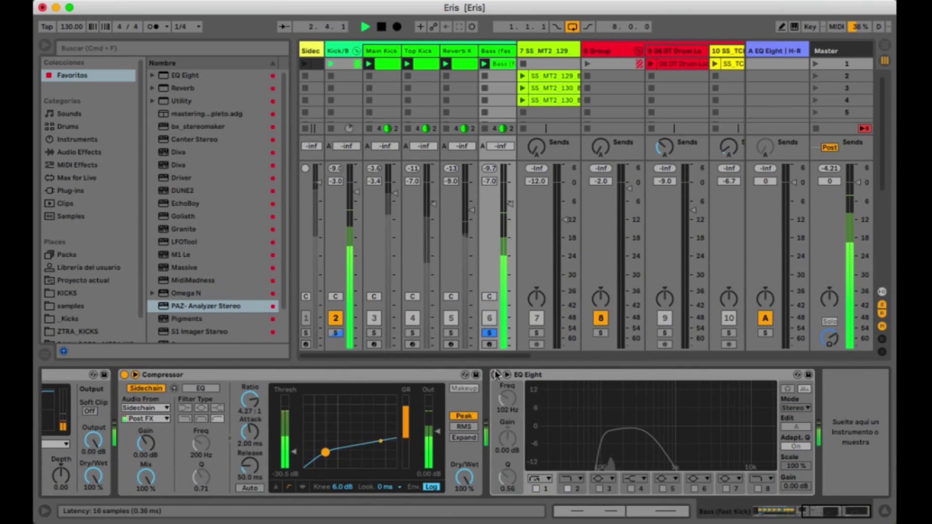
pyautogui.click(125, 375)
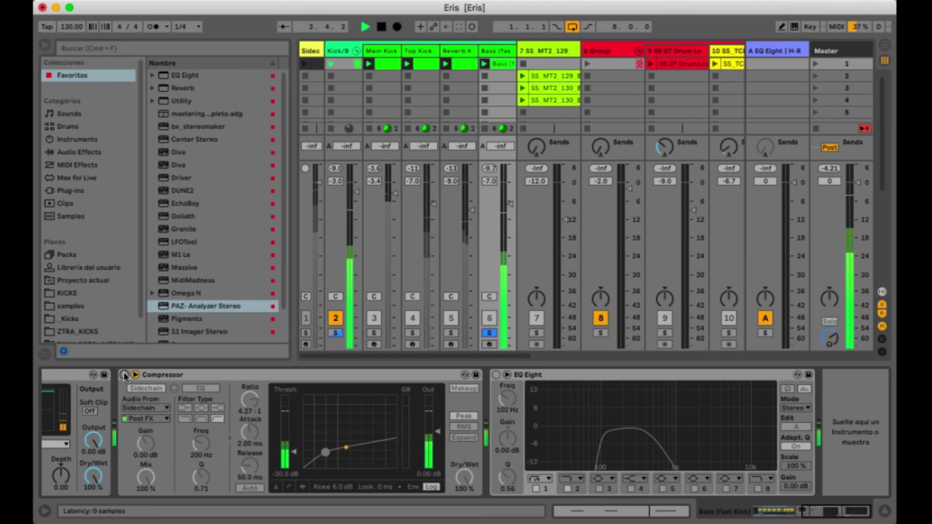
pyautogui.click(124, 375)
pyautogui.hscroll(-10, 126, 377)
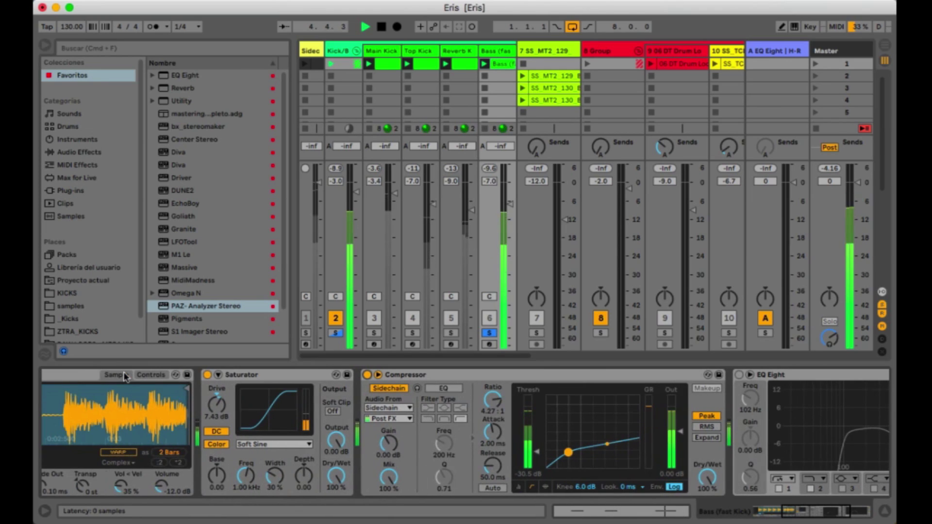
pyautogui.click(208, 375)
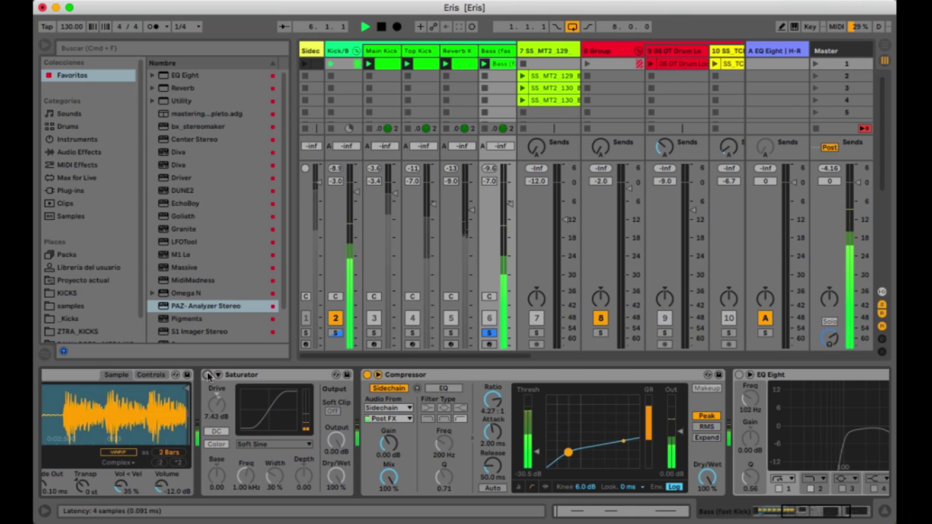
# - Bring the Bass (fast Kick) track back into the full mix with Saturator and EQ Eight re-enabled, and set its volume to -8.7 dB
pyautogui.click(208, 375)
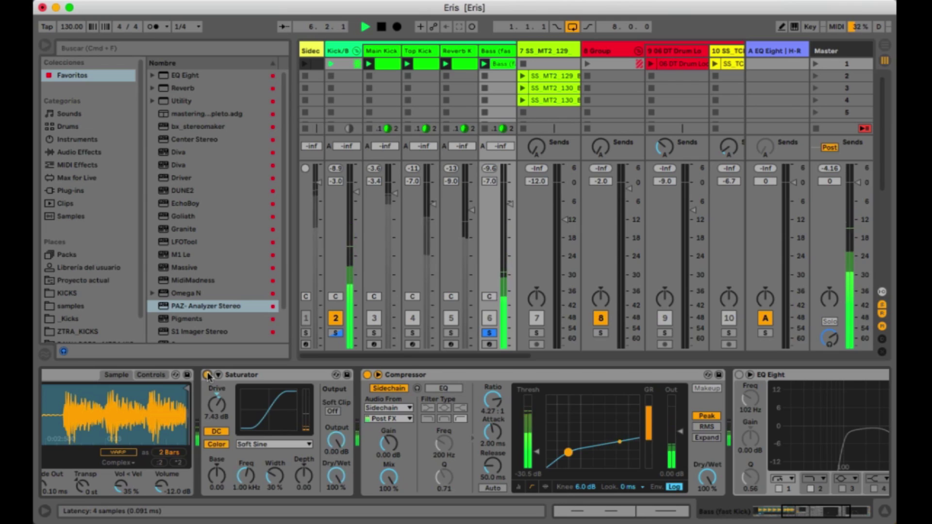
pyautogui.click(738, 376)
pyautogui.click(490, 333)
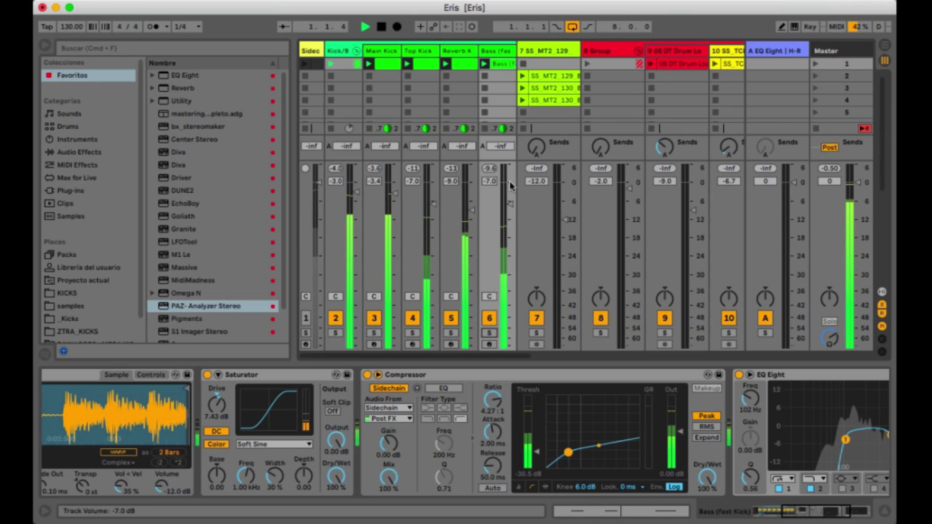
pyautogui.moveTo(510, 202); pyautogui.dragTo(510, 209)
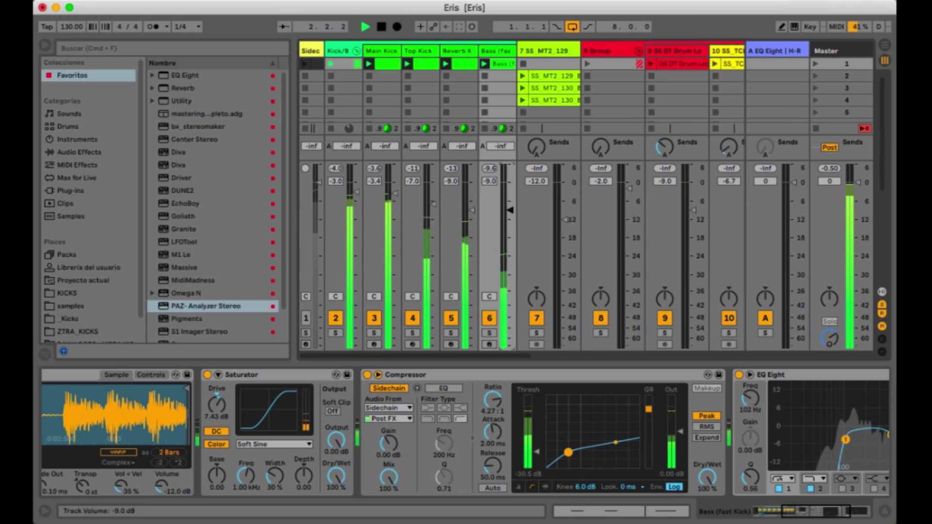
# - Add PAZ- Analyzer Stereo to the Bass (fast Kick) track and check its spectrum and stereo image during playback
pyautogui.click(505, 52)
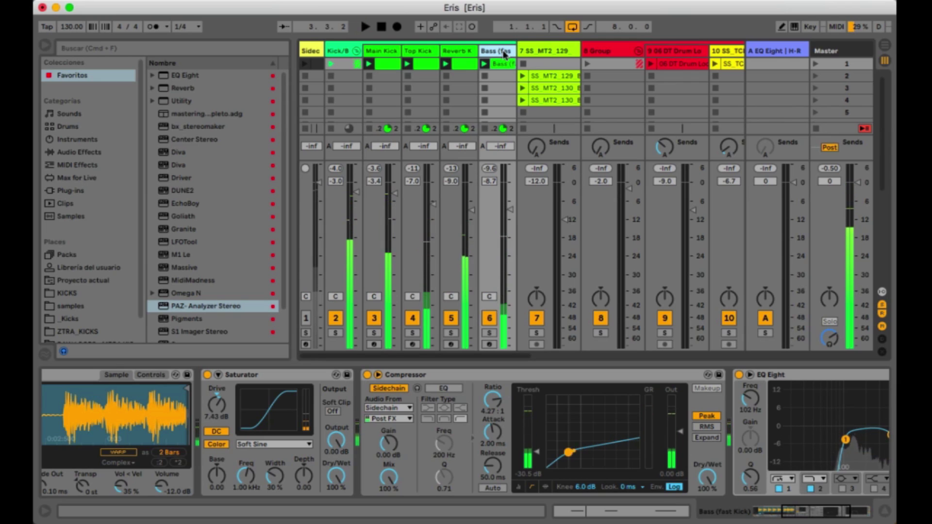
pyautogui.click(229, 309)
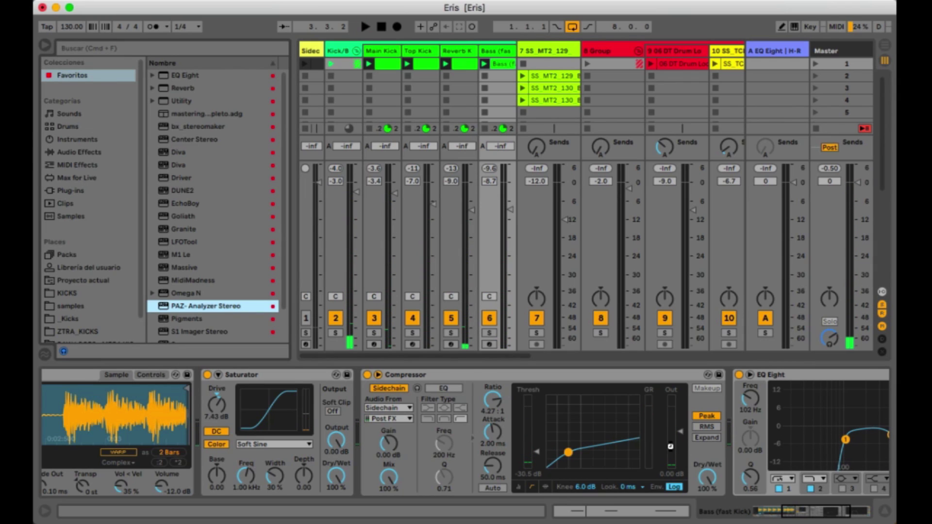
pyautogui.press('Return')
pyautogui.press('space')
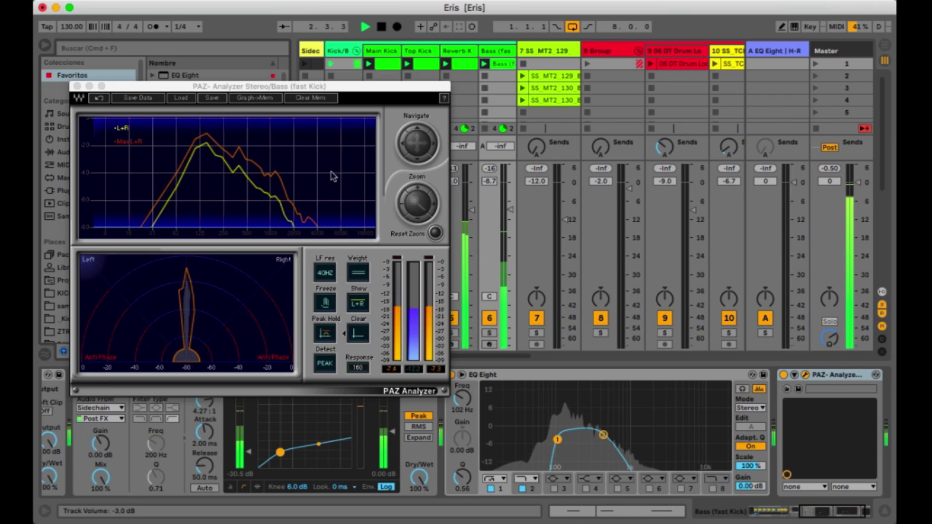
pyautogui.click(77, 86)
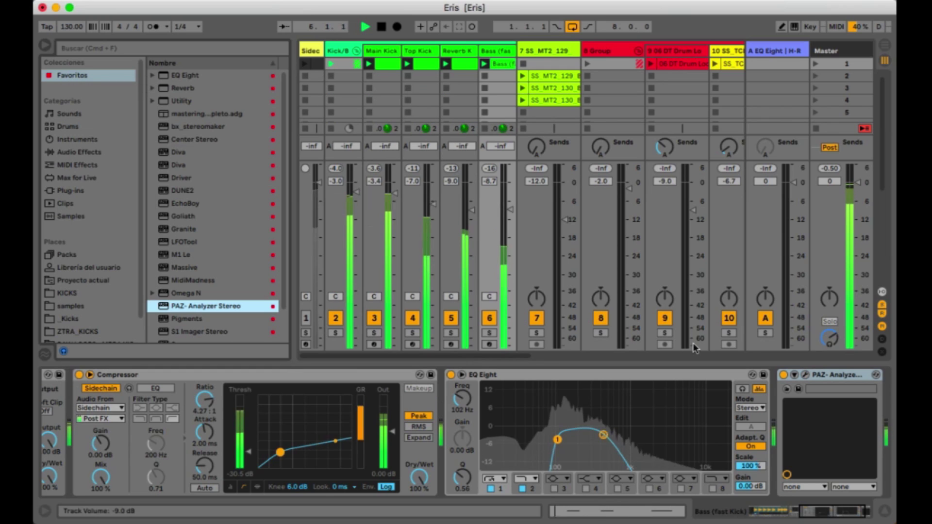
# - Set the Bass track's volume to about -10 dB and collapse its PAZ- Analyzer device
pyautogui.moveTo(509, 208); pyautogui.dragTo(510, 185)
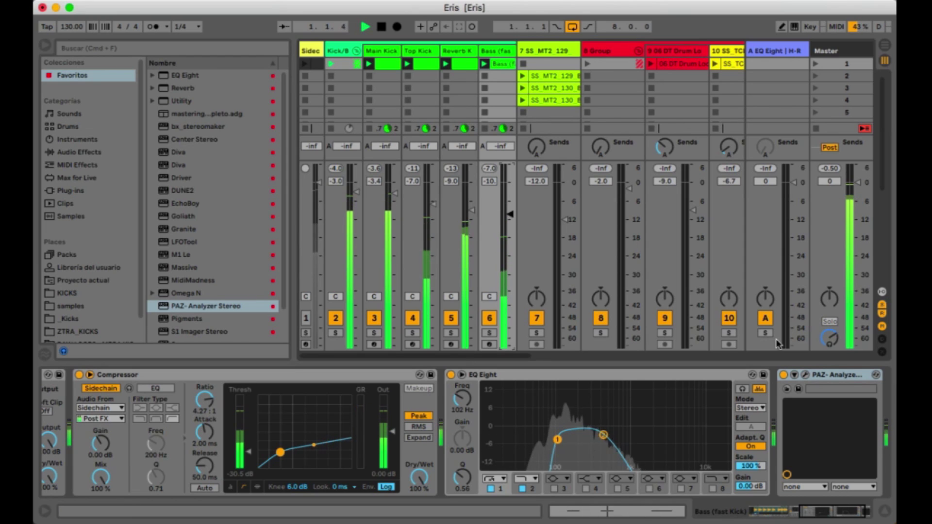
pyautogui.click(783, 378)
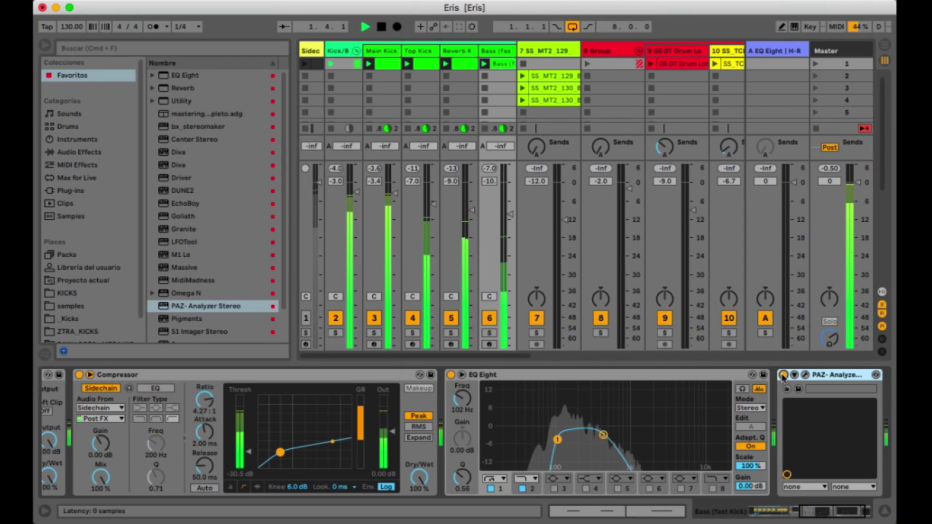
pyautogui.doubleClick(821, 377)
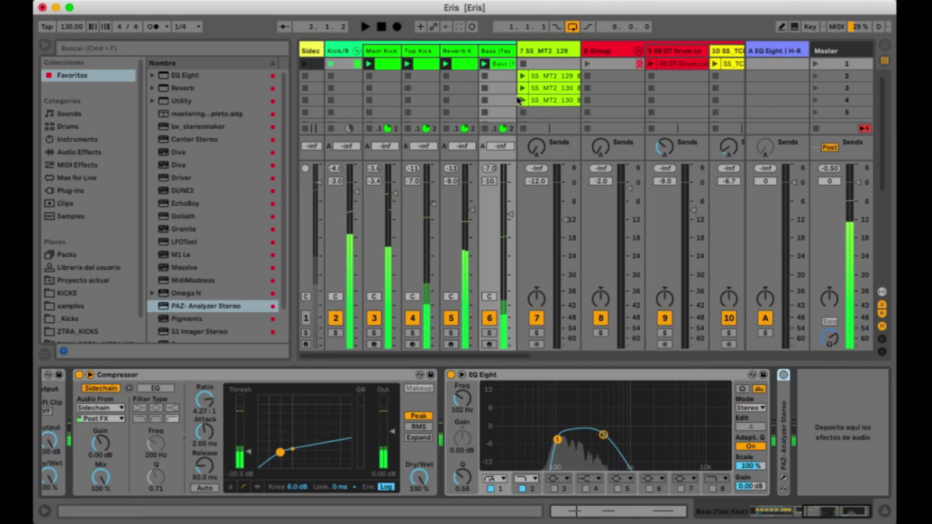
# - Solo the SS_MT2_129 bass loop track with the browser hidden, and move its three clips up into scenes 1 to 3
pyautogui.click(43, 47)
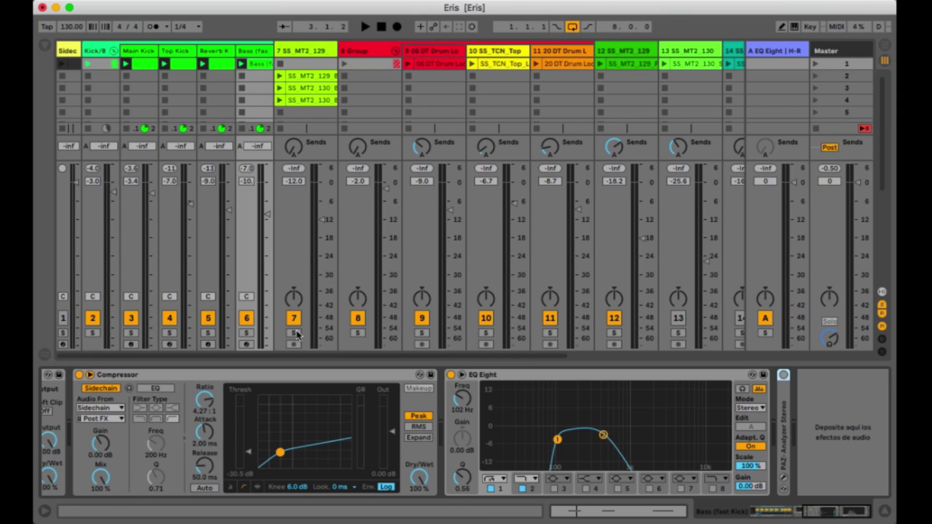
pyautogui.click(316, 52)
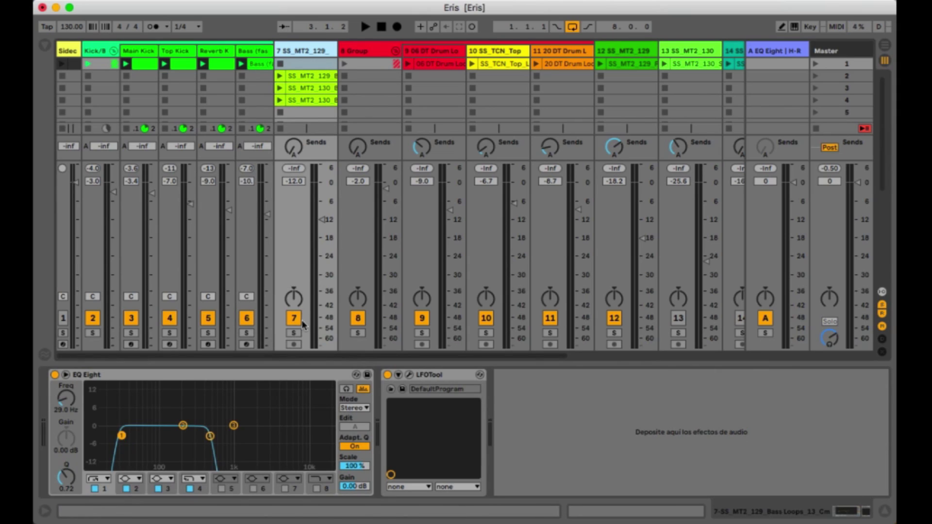
pyautogui.click(295, 334)
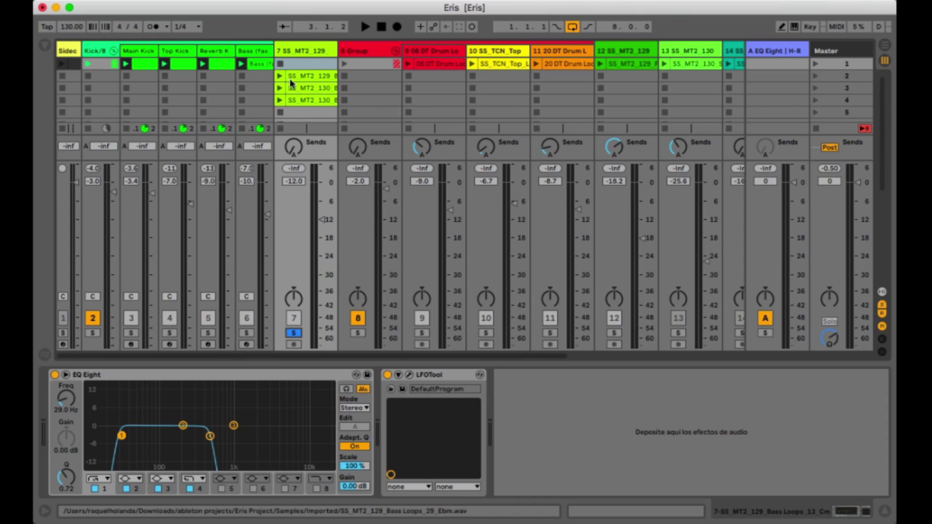
pyautogui.moveTo(302, 77)
pyautogui.mouseDown()
pyautogui.moveTo(301, 63)
pyautogui.moveTo(296, 89)
pyautogui.mouseUp()
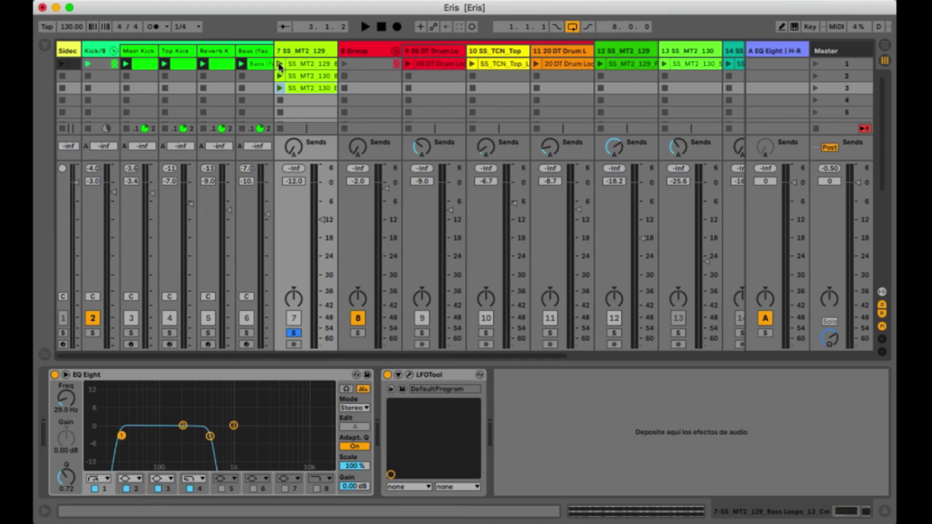
# - Play the bass loop track's first clip with its EQ Eight and LFOTool bypassed
pyautogui.click(280, 64)
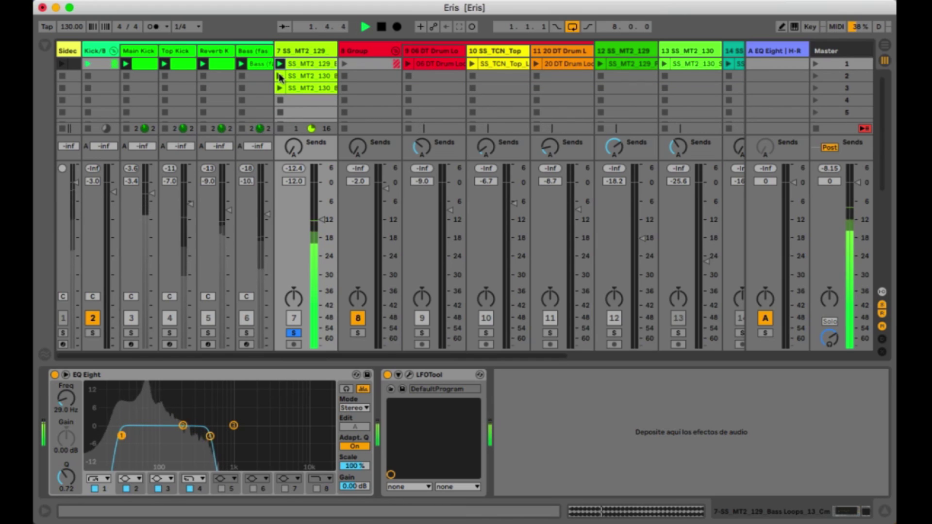
pyautogui.press('super+0')
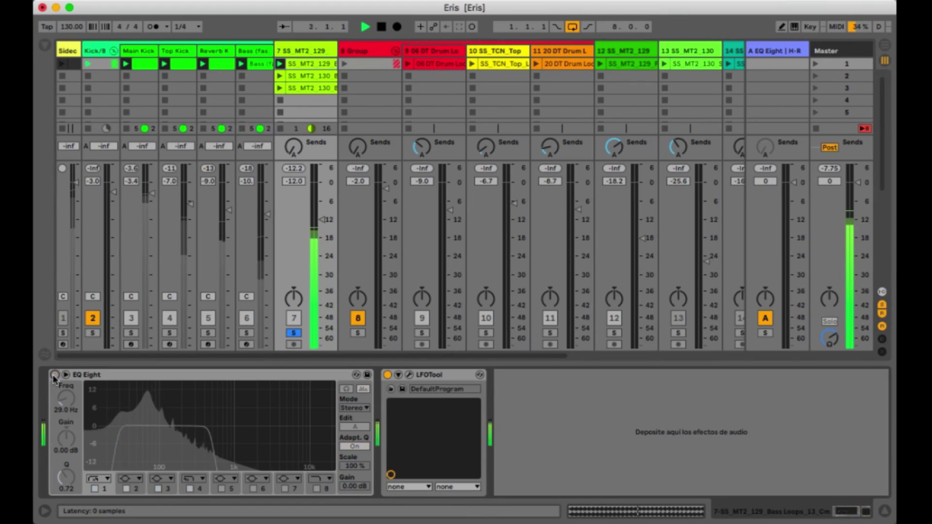
pyautogui.click(387, 375)
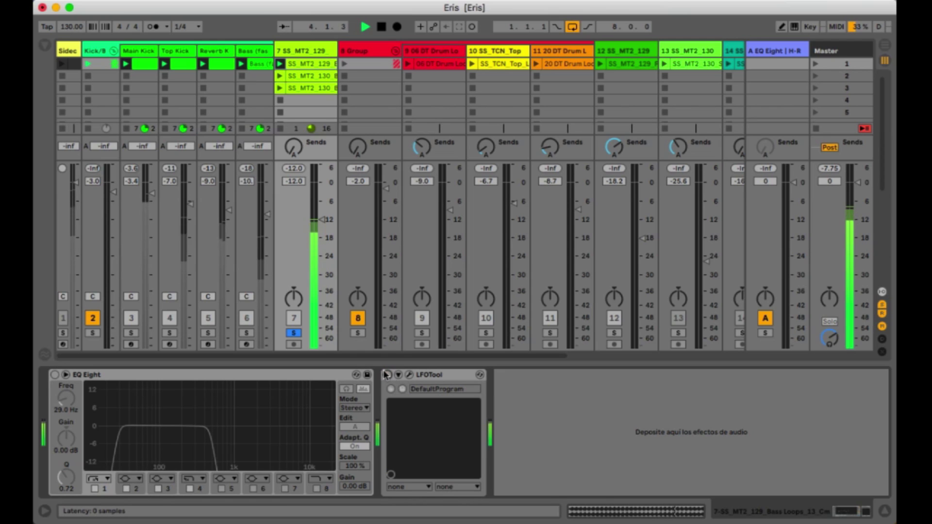
# - Audition the bass loop clips with their waveforms shown, and loop the third clip over its first bar, transposed to -5 st
pyautogui.click(318, 63)
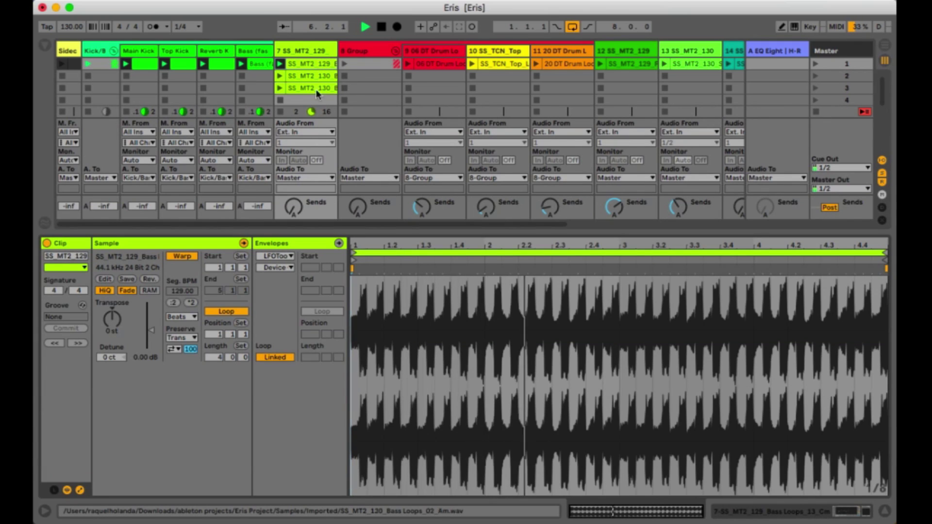
pyautogui.click(280, 76)
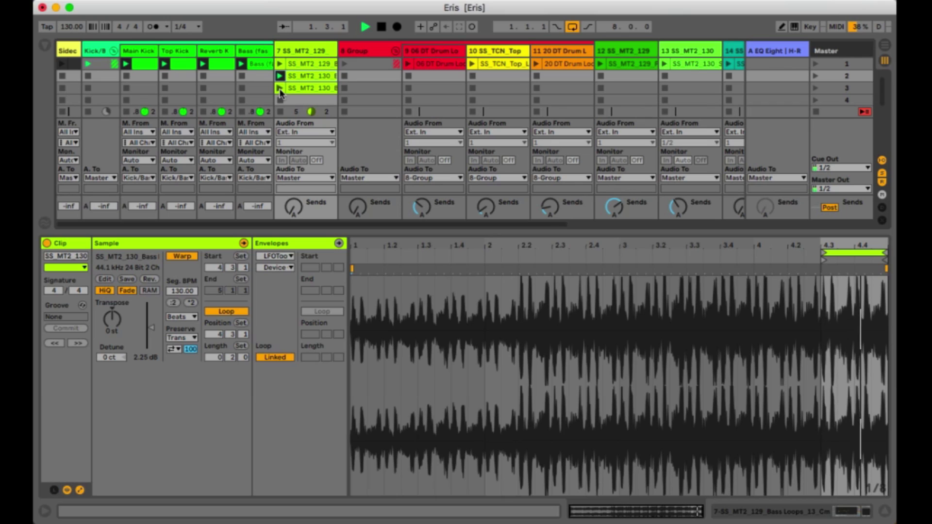
pyautogui.click(280, 88)
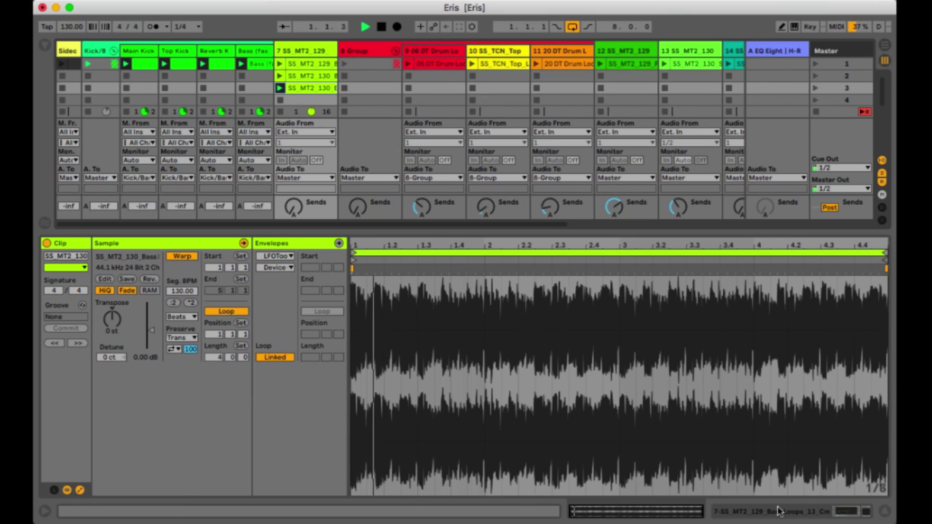
pyautogui.moveTo(885, 253); pyautogui.dragTo(481, 234)
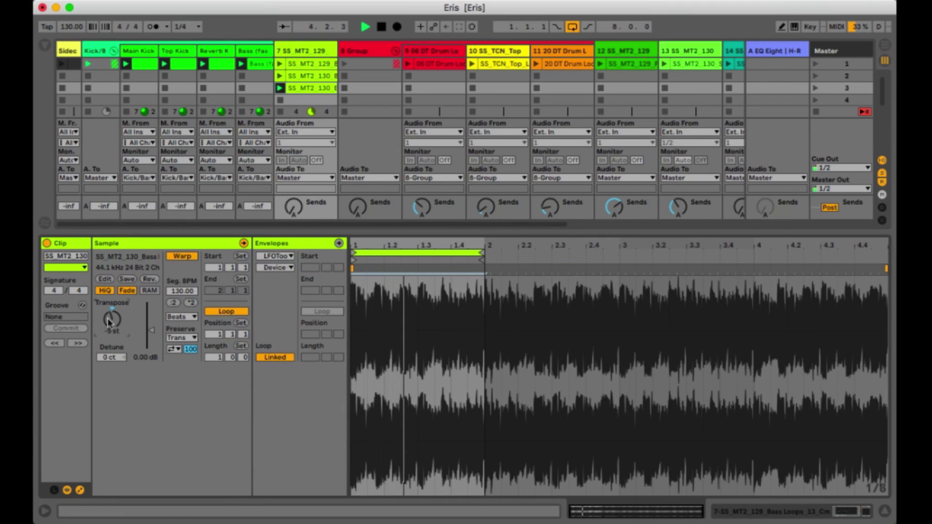
# - Re-enable EQ Eight on the bass loop track with band 4 at 344 Hz, and re-enable LFOTool, reviewing its volume curve
pyautogui.click(795, 513)
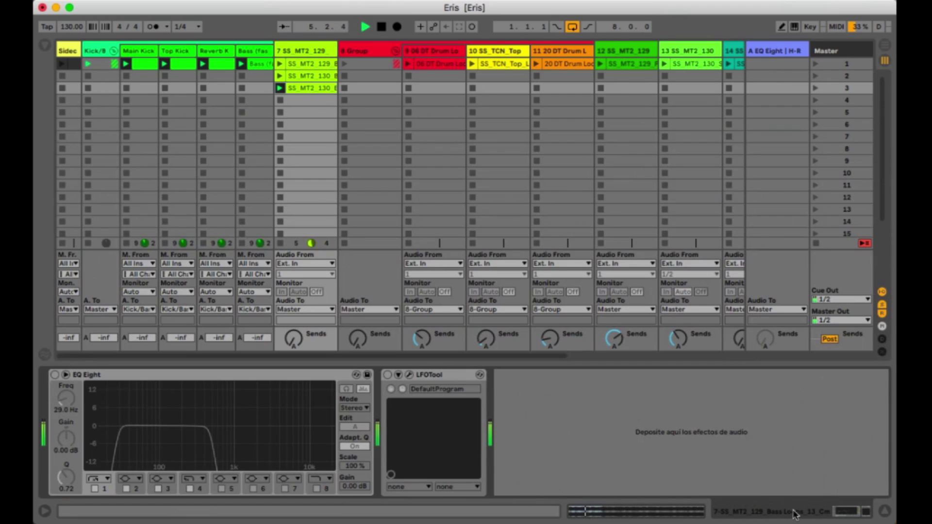
pyautogui.click(55, 375)
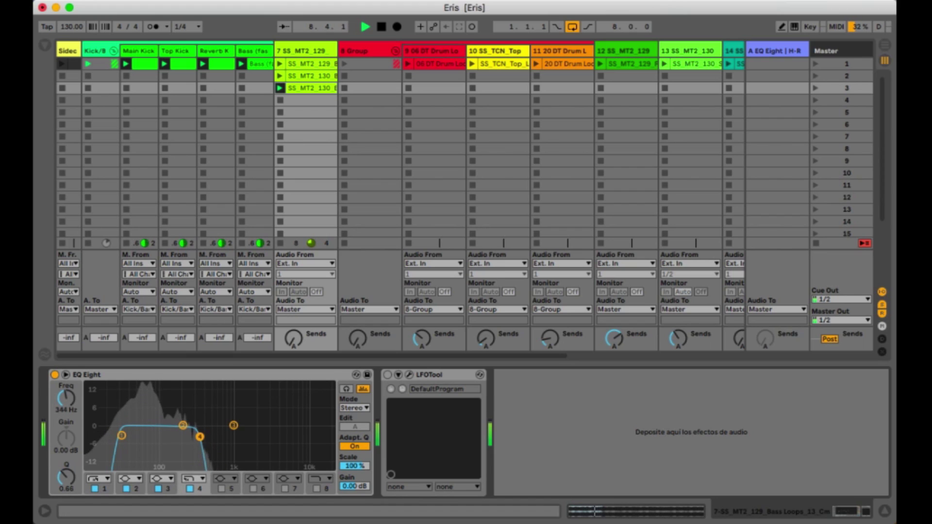
pyautogui.click(388, 375)
pyautogui.click(410, 376)
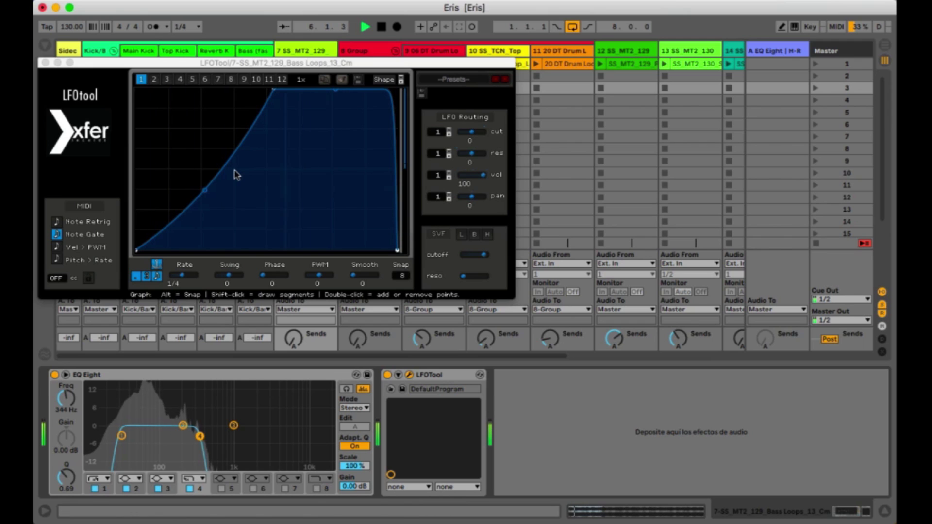
pyautogui.click(45, 63)
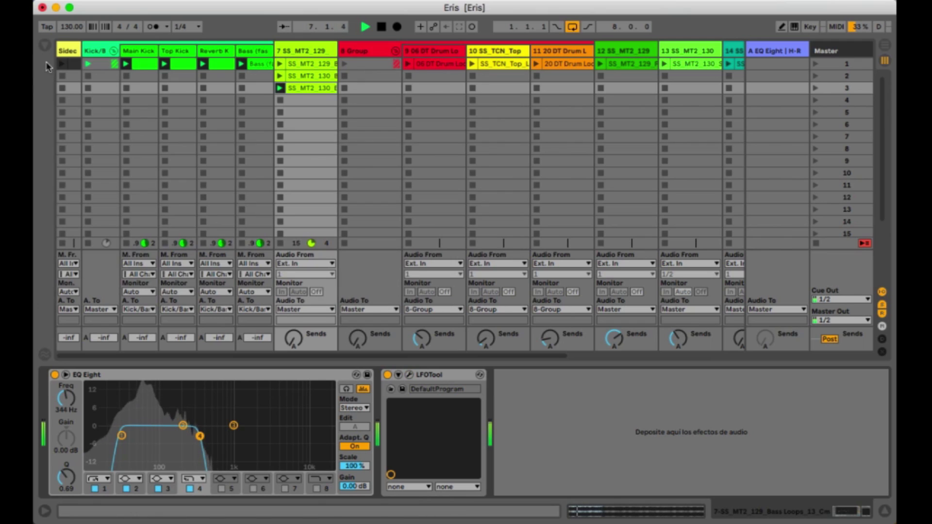
# - Add PAZ- Analyzer Stereo to the SS_MT2_129 track, check the loop's spectrum and stereo image, and collapse the device
pyautogui.click(46, 47)
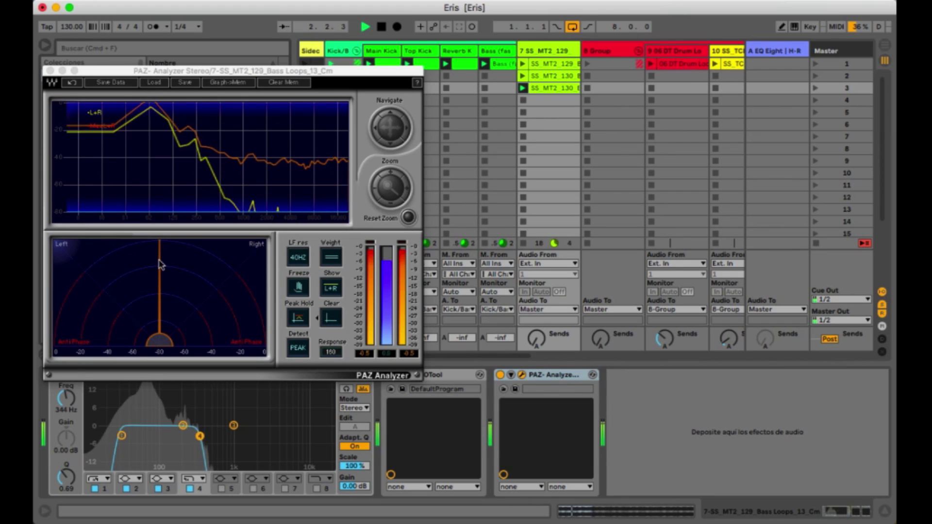
pyautogui.press('space')
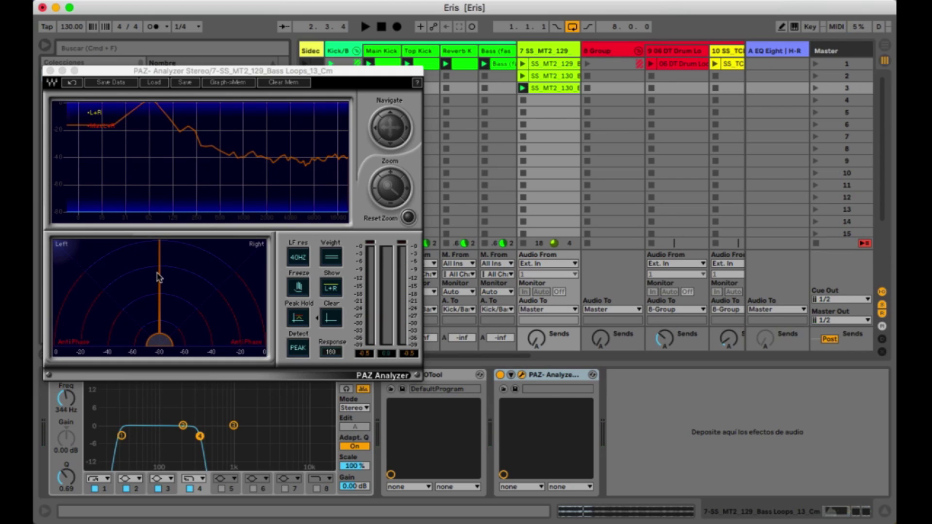
pyautogui.click(50, 72)
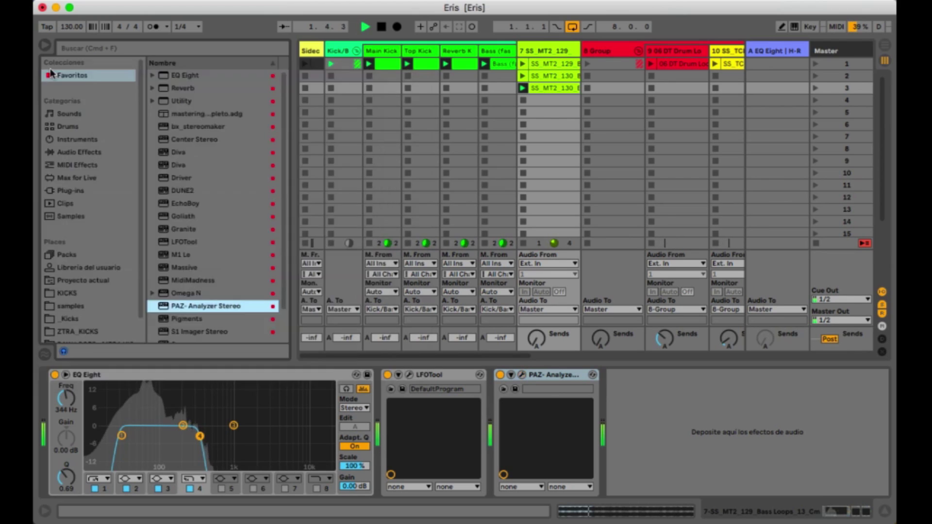
pyautogui.click(511, 375)
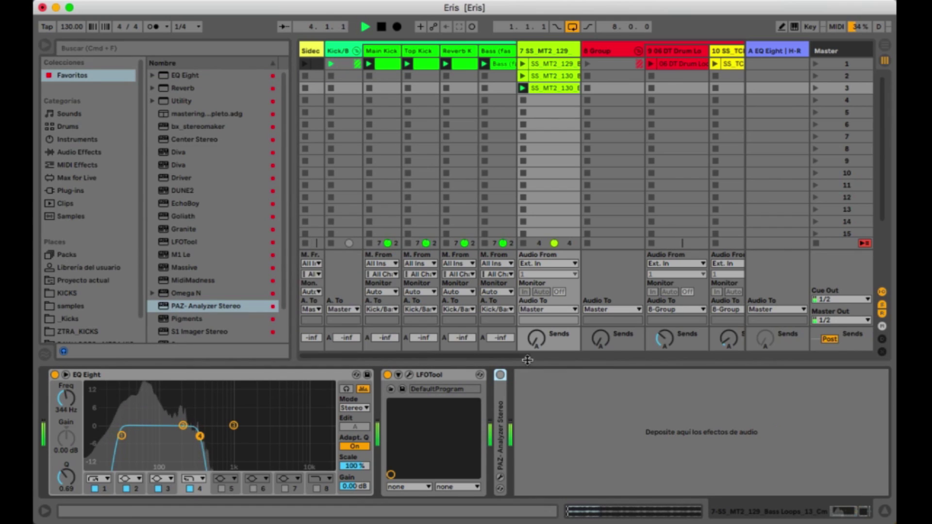
# - Unsolo the SS_MT2_129 track with the device view hidden, and restart playback of the full mix at a lower system volume
pyautogui.click(890, 510)
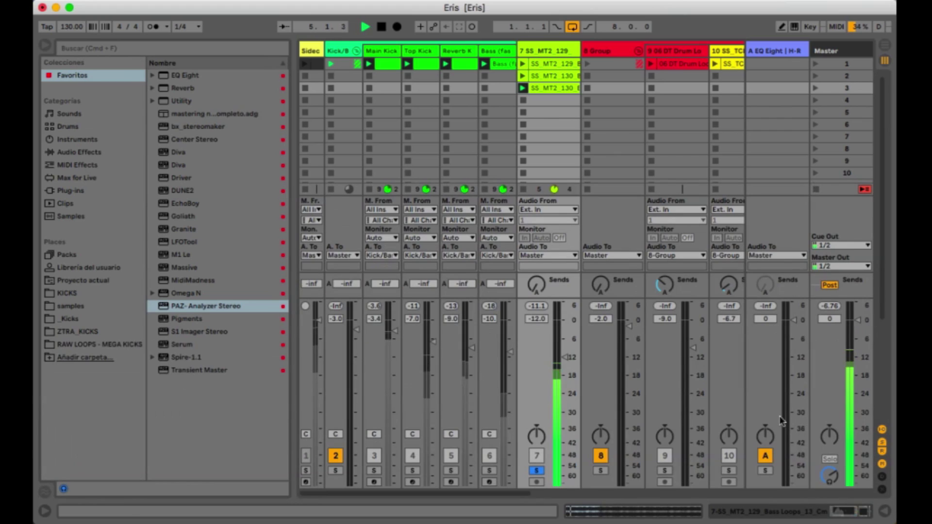
pyautogui.click(536, 471)
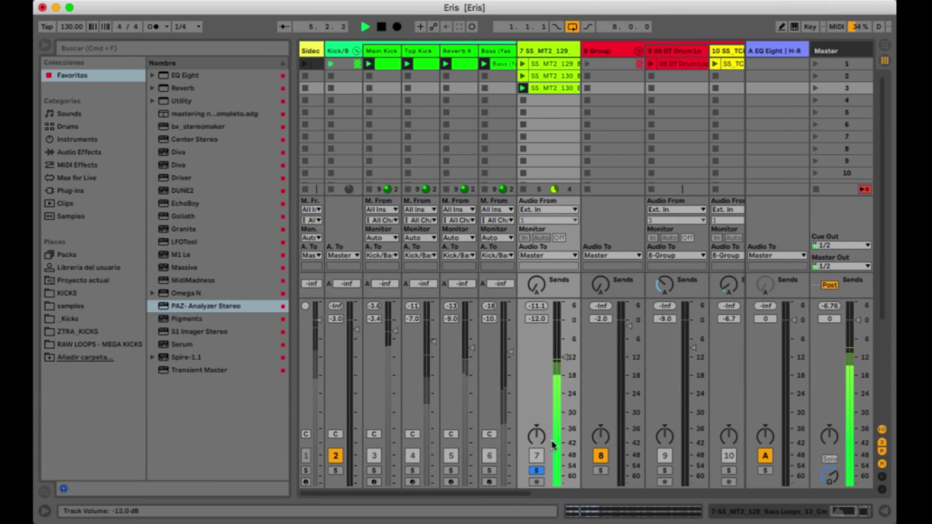
pyautogui.click(534, 471)
pyautogui.press('space')
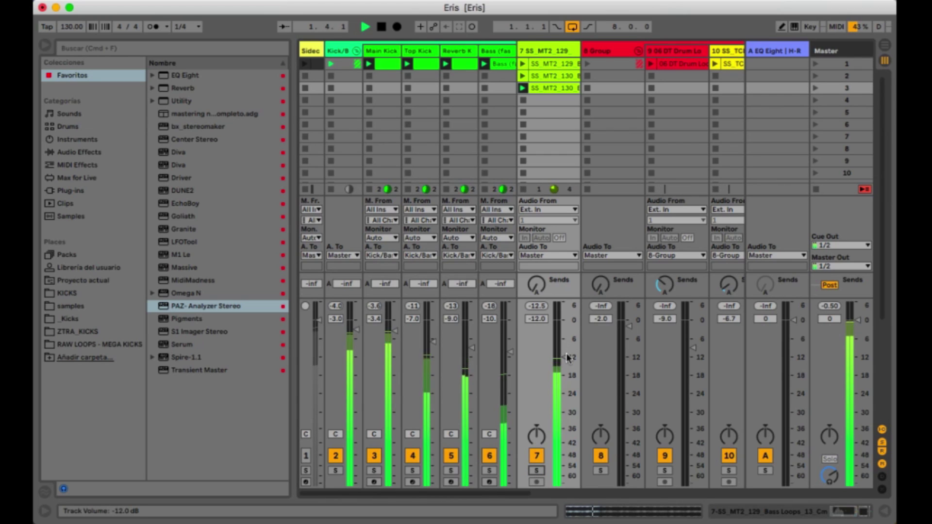
pyautogui.press('XF86AudioLowerVolume')
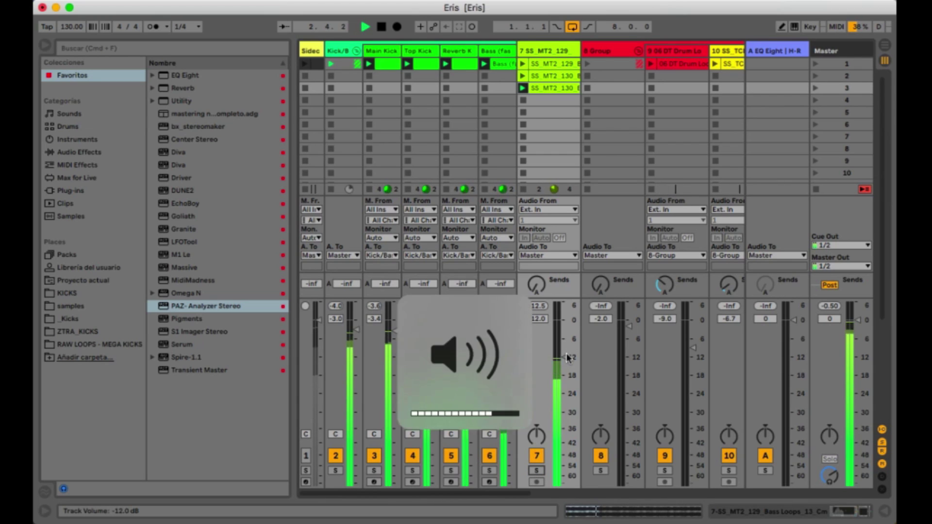
# - Deactivate the Bass (fast Kick) track and fade the SS_MT2_129 loop from silence up to about -14.4 dB
pyautogui.moveTo(567, 358); pyautogui.dragTo(568, 490)
pyautogui.click(490, 456)
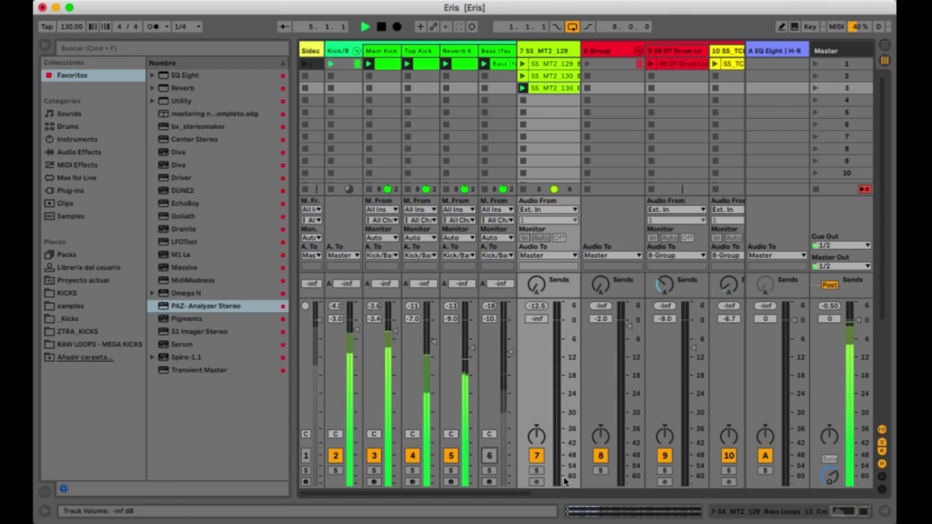
pyautogui.moveTo(565, 446); pyautogui.dragTo(565, 338)
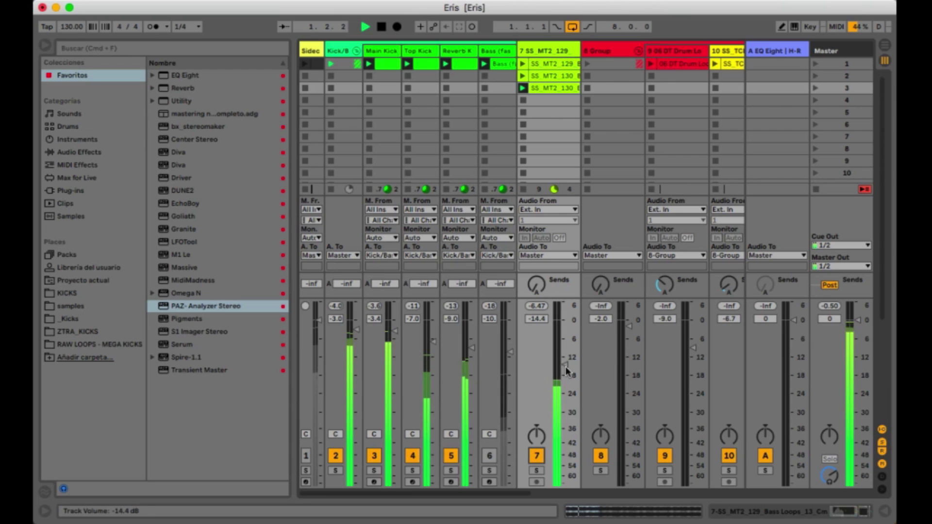
# - Set the SS_MT2_129 loop's volume to about -15 dB and reactivate the Bass (fast Kick) track
pyautogui.moveTo(566, 372); pyautogui.dragTo(567, 377)
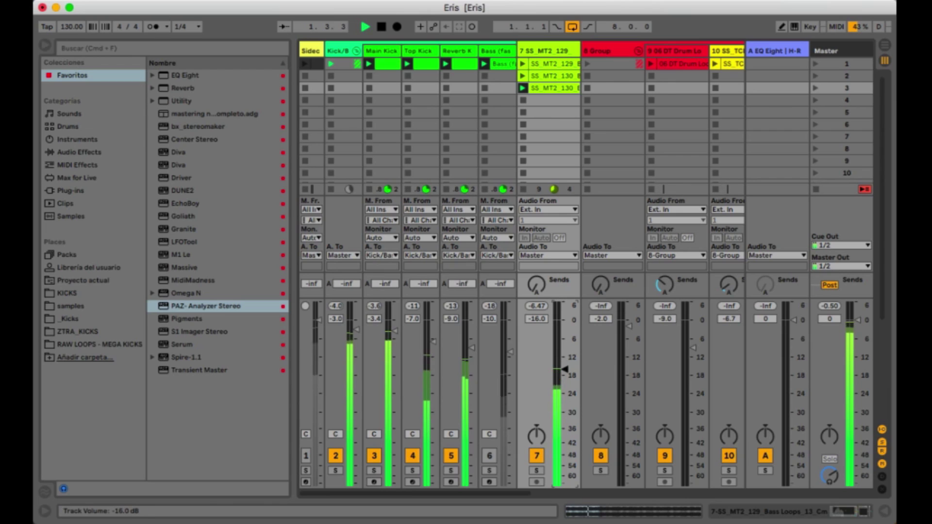
pyautogui.click(490, 456)
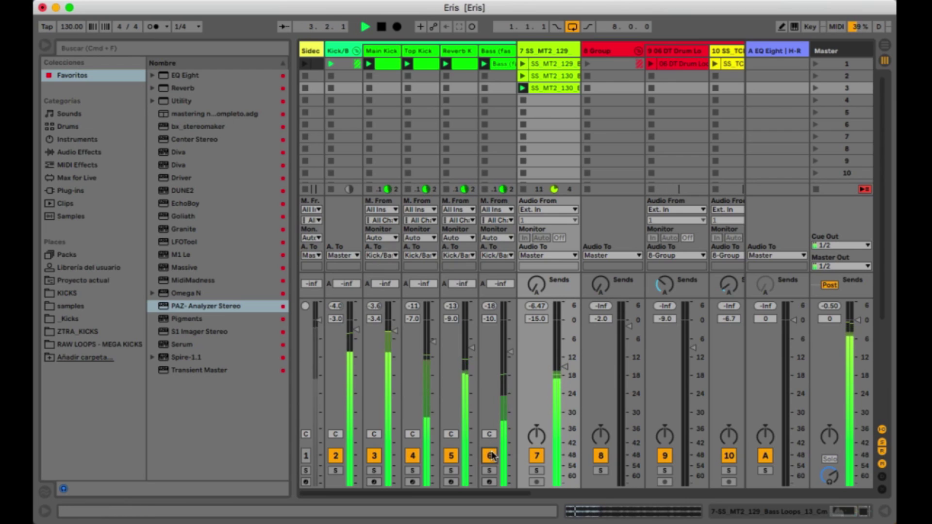
# - Delete the C3 note at 1.1.4 from the Bass (fast Kick) clip and lower that track's volume to about -14.2 dB
pyautogui.doubleClick(501, 64)
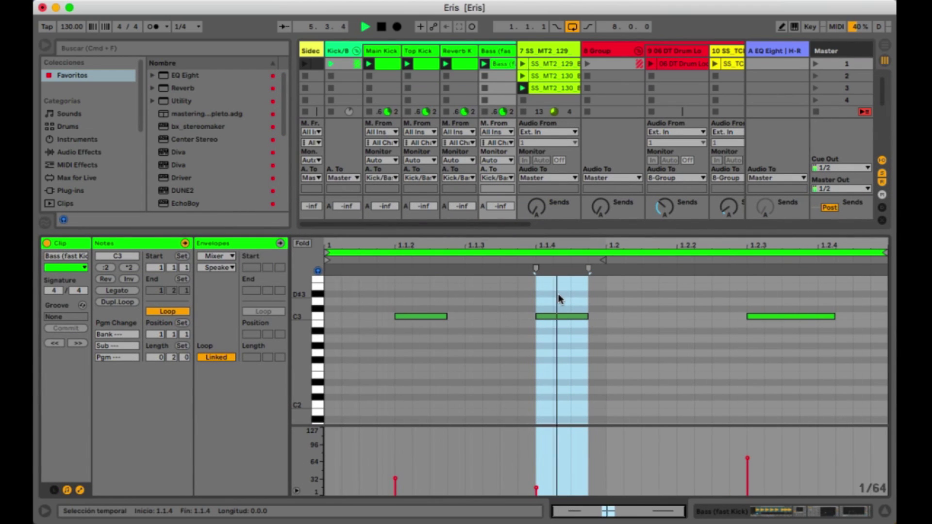
pyautogui.press('Delete')
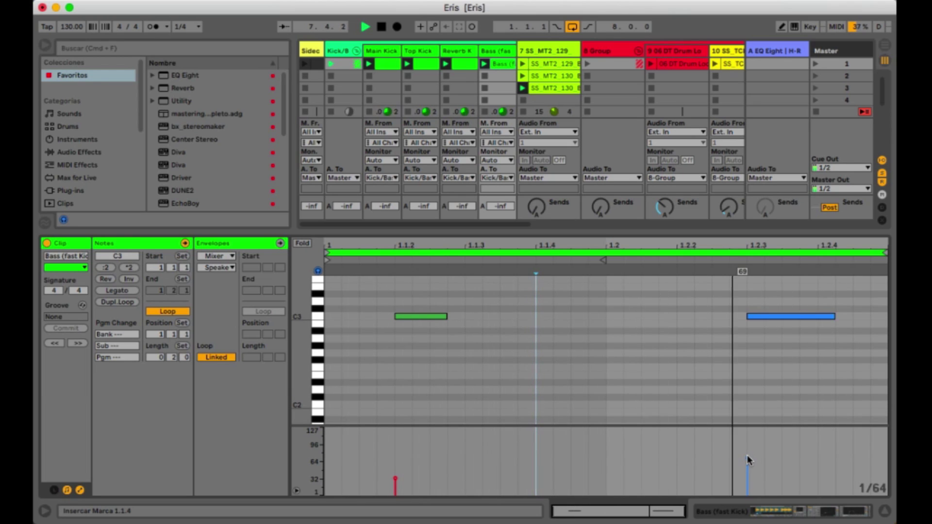
pyautogui.moveTo(495, 264); pyautogui.dragTo(503, 395)
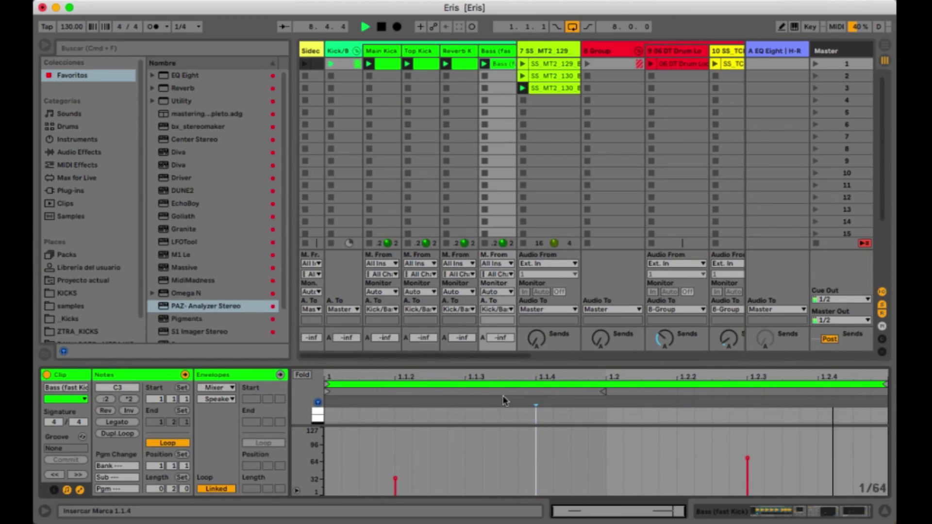
pyautogui.click(886, 508)
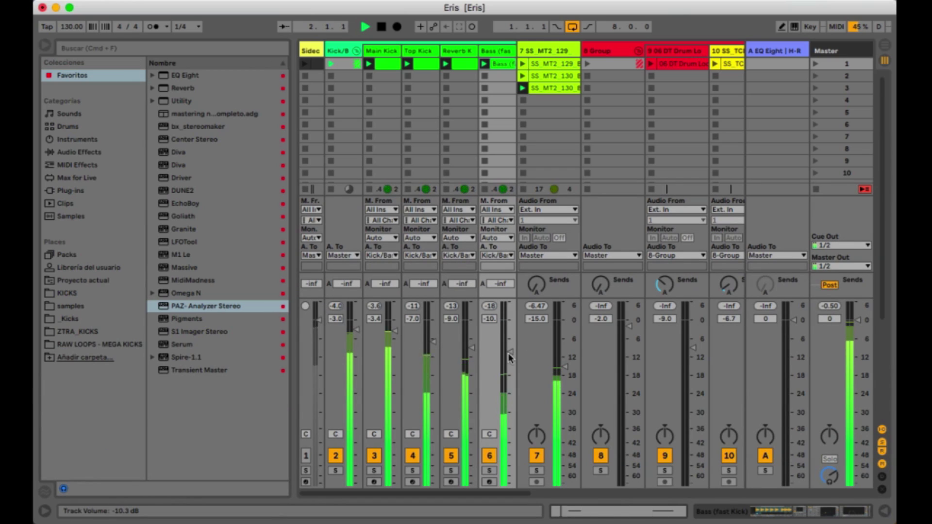
pyautogui.moveTo(510, 362); pyautogui.dragTo(508, 365)
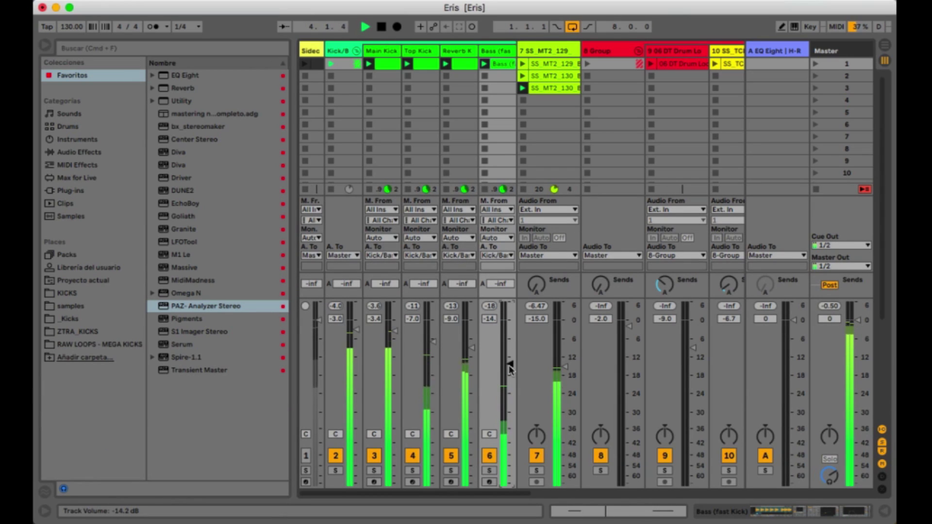
# - Hide the browser to make room for the session tracks and stop playback
pyautogui.hscroll(5, 473, 332)
pyautogui.scroll(-2, 473, 332)
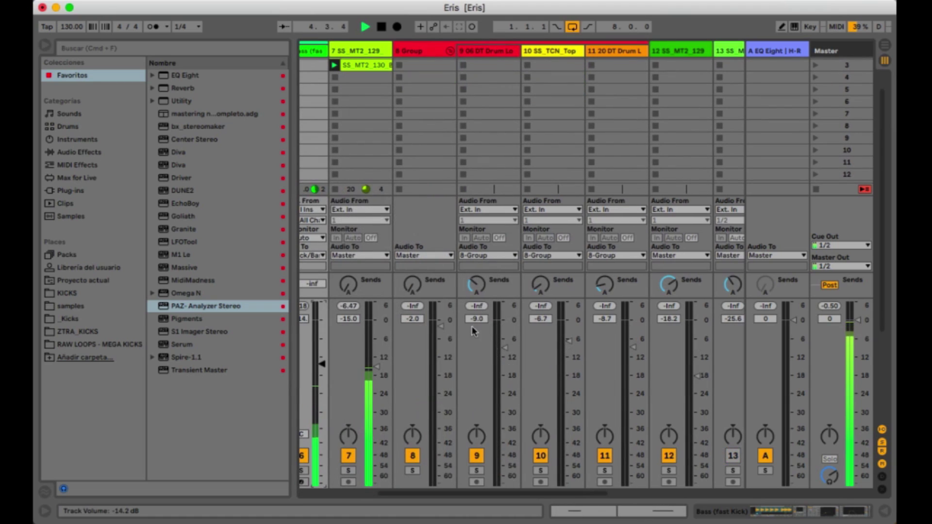
pyautogui.click(46, 47)
pyautogui.hscroll(-6, 243, 135)
pyautogui.scroll(2, 243, 134)
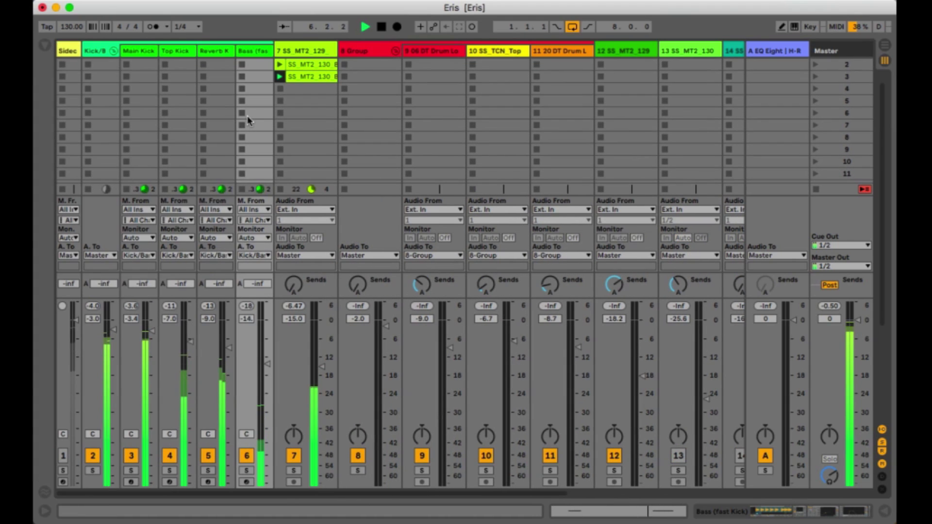
pyautogui.press('space')
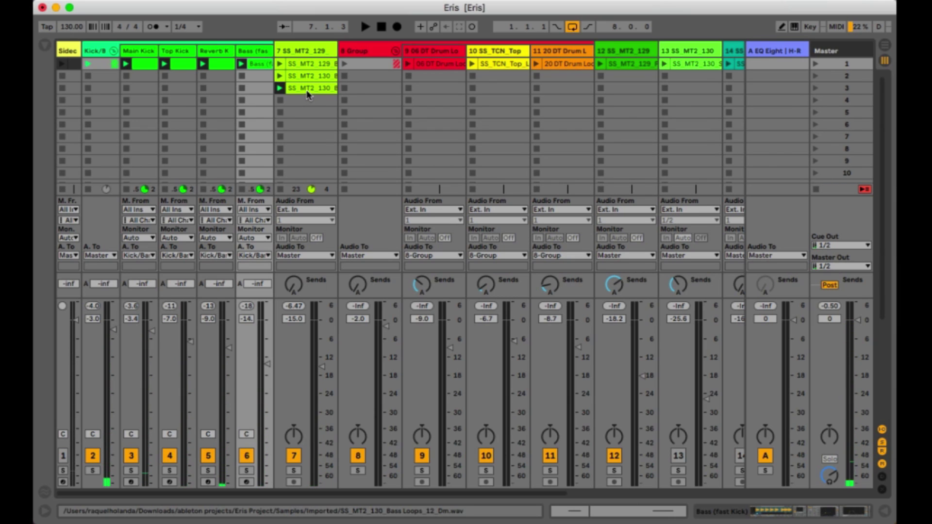
pyautogui.press('Tab')
pyautogui.press('Tab')
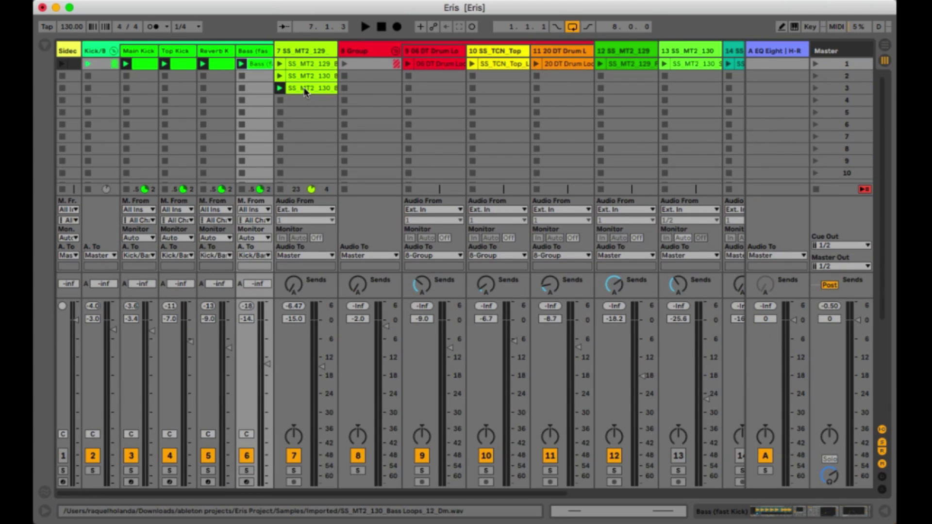
# - Copy the kick, bass and SS_MT2 bass loop clips from the session to bar 1 of the arrangement and return playback to the arrangement
pyautogui.click(306, 90)
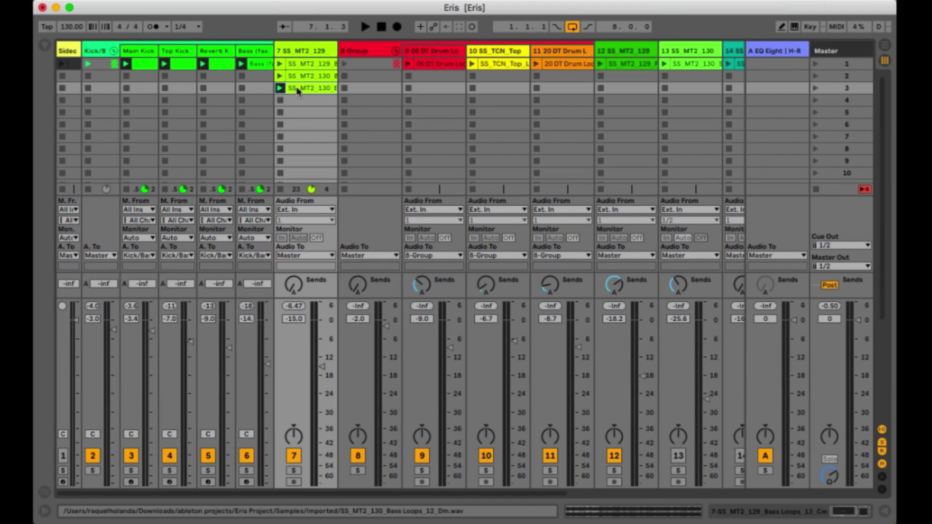
pyautogui.keyDown('shift'); pyautogui.click(147, 67); pyautogui.keyUp('shift')
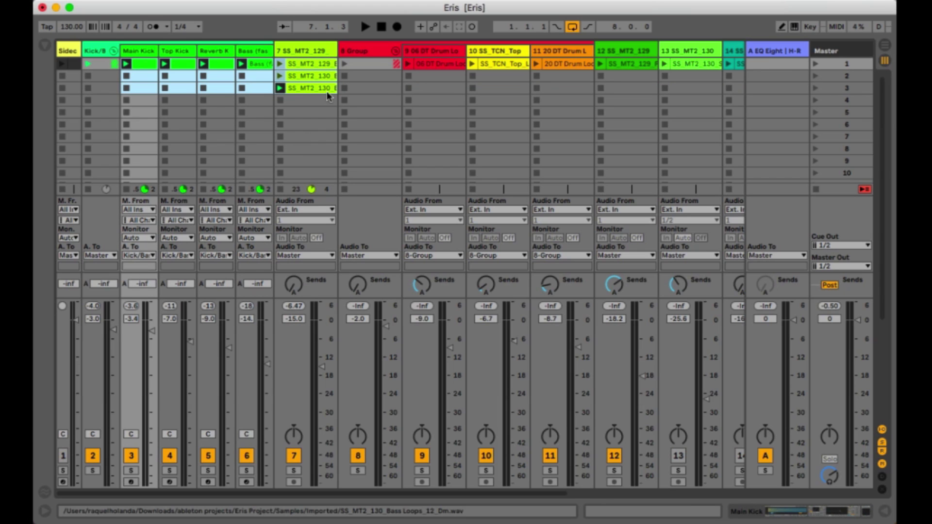
pyautogui.moveTo(306, 91); pyautogui.dragTo(500, 119)
pyautogui.press('Tab')
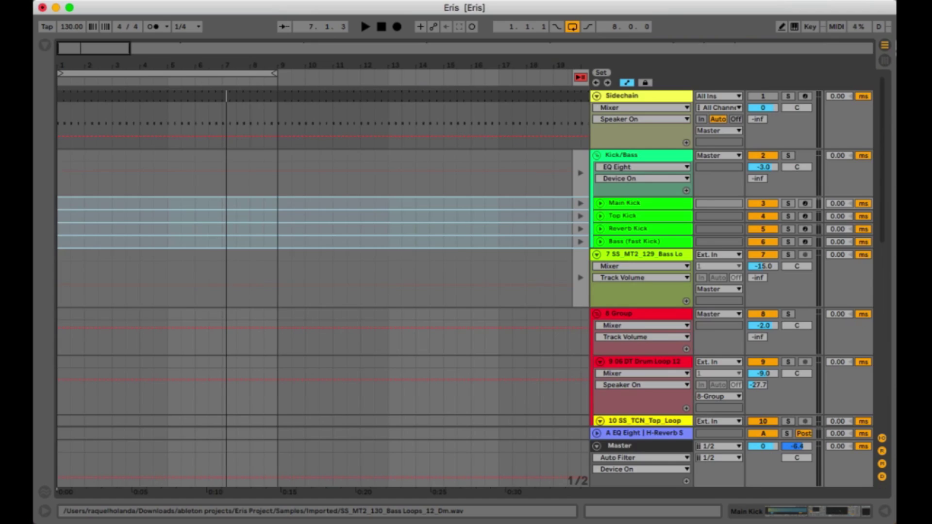
pyautogui.moveTo(636, 96); pyautogui.dragTo(57, 275)
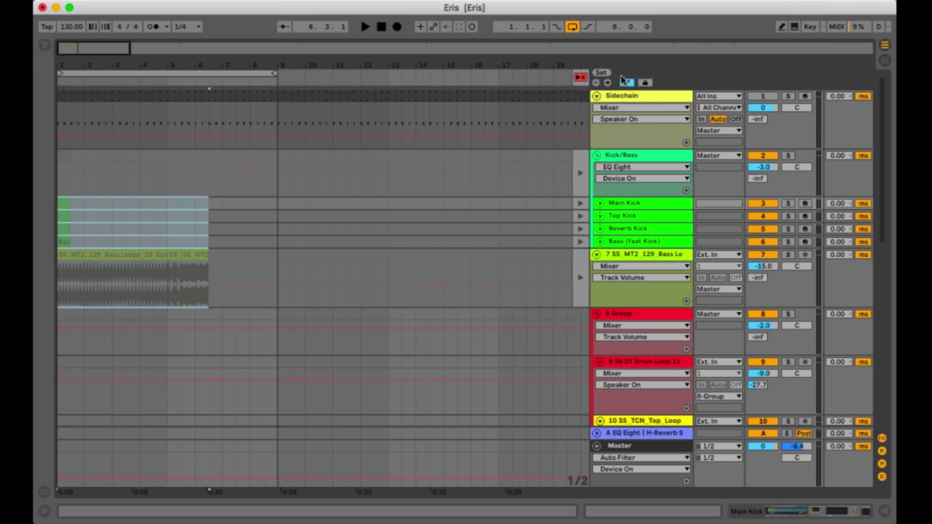
pyautogui.click(579, 79)
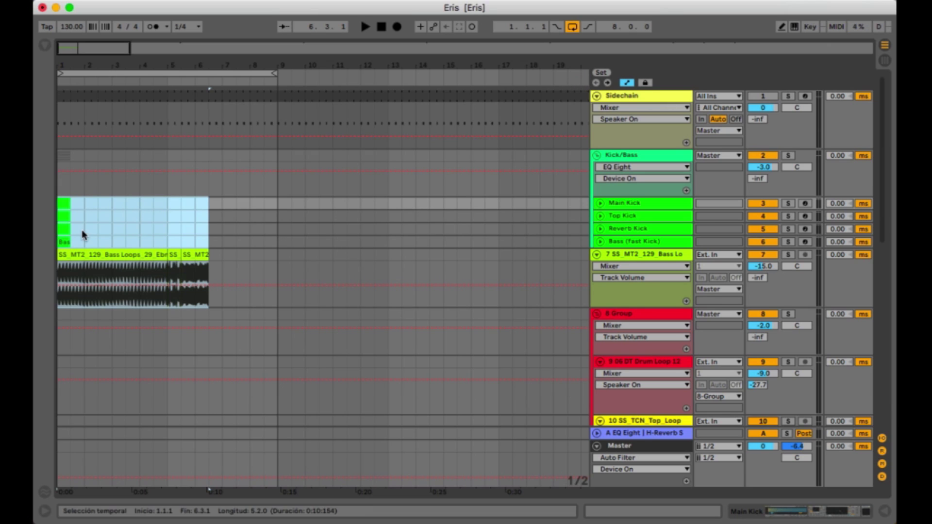
# - Extend the four kick and bass clips to bar 9 and delete the bass loop clips from the SS_MT2_129 arrangement lane
pyautogui.moveTo(70, 203); pyautogui.dragTo(155, 227)
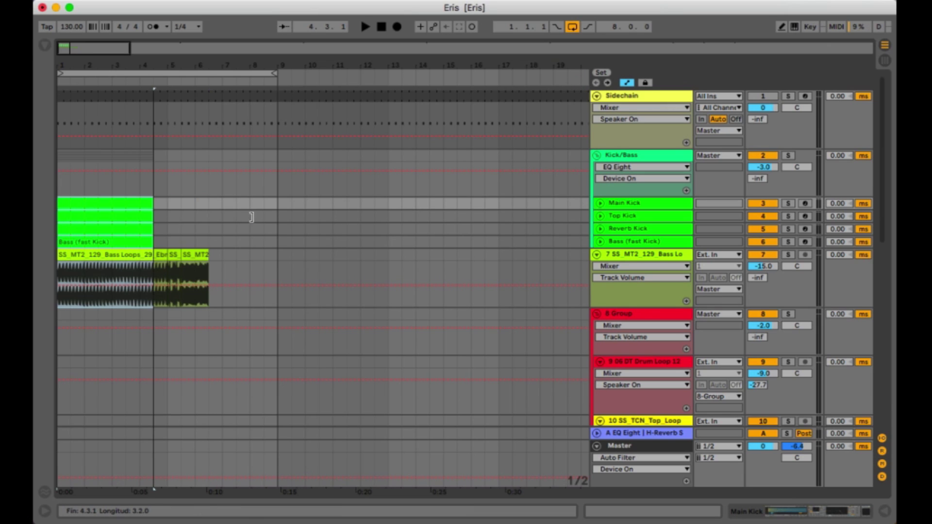
pyautogui.moveTo(251, 217); pyautogui.dragTo(277, 218)
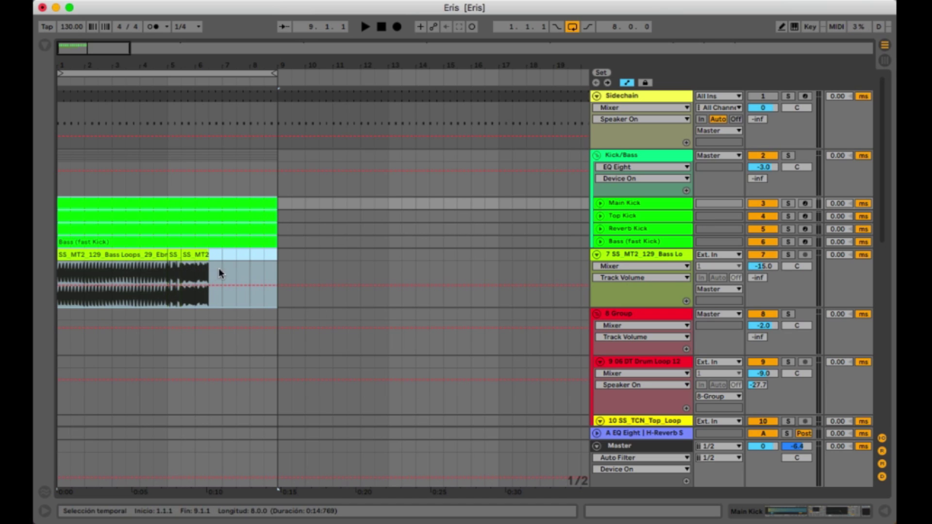
pyautogui.moveTo(218, 268); pyautogui.dragTo(42, 266)
pyautogui.press('Delete')
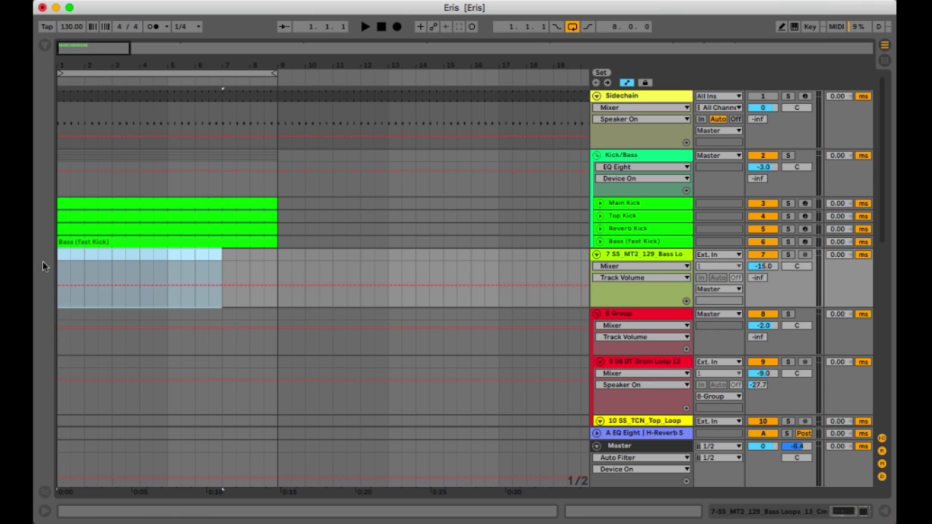
# - Place only the SS_MT2_130_Bass Loops_12_Dm clip at bar 1 of the SS_MT2_129 arrangement lane and trim its end to bar 9
pyautogui.click(885, 55)
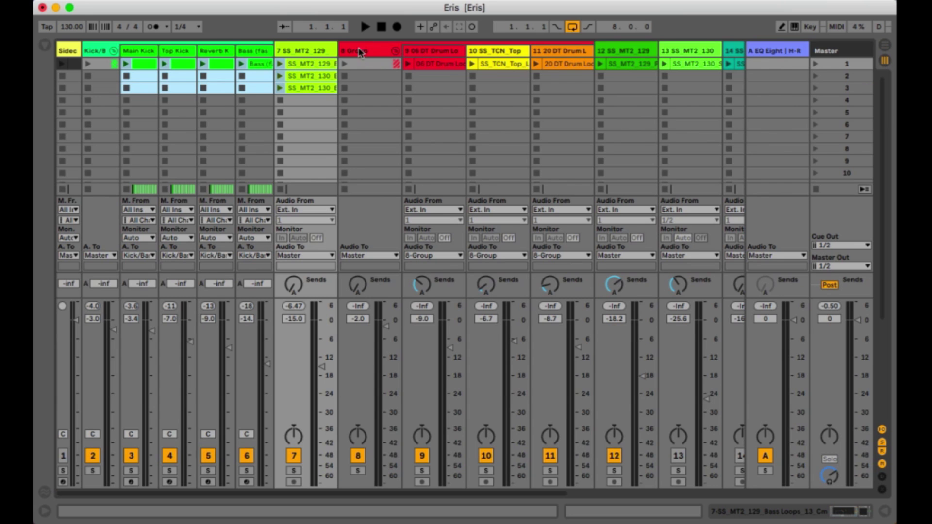
pyautogui.click(318, 89)
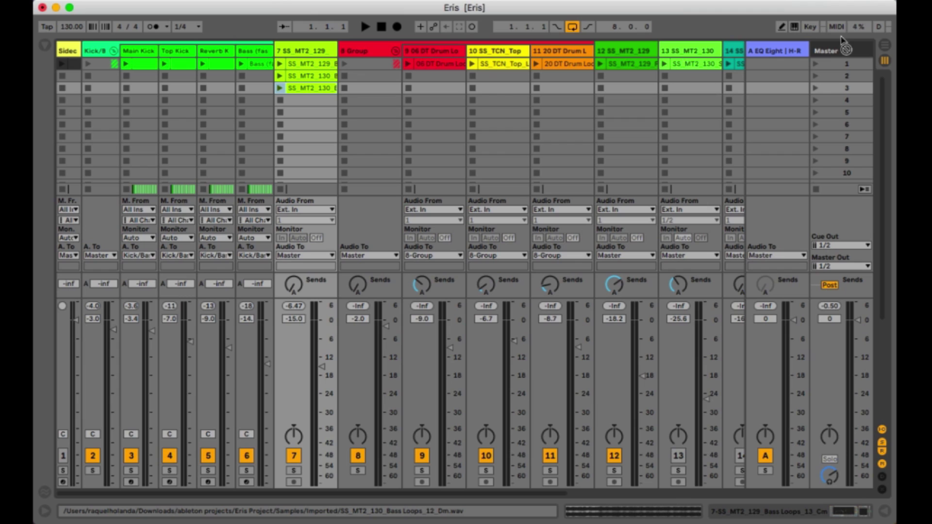
pyautogui.moveTo(843, 40)
pyautogui.mouseDown()
pyautogui.moveTo(885, 45)
pyautogui.moveTo(417, 153)
pyautogui.moveTo(127, 262)
pyautogui.moveTo(66, 269)
pyautogui.mouseUp()
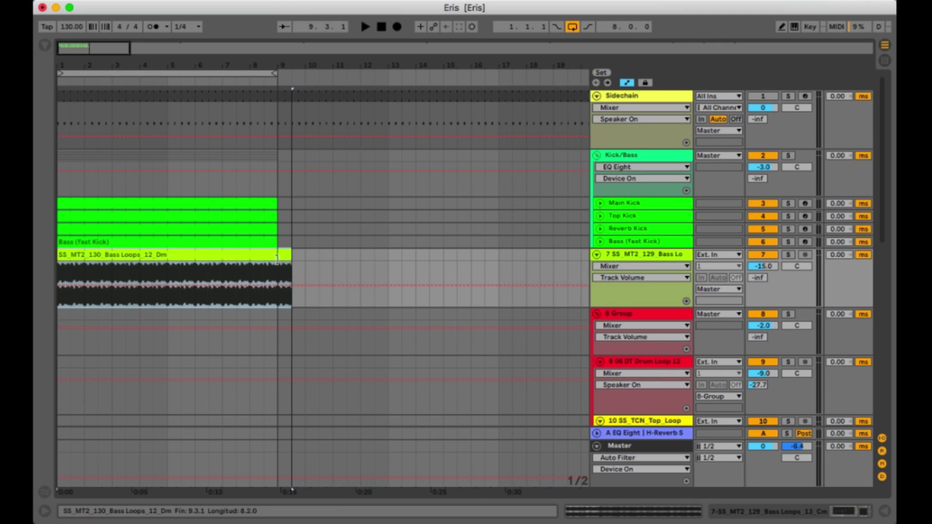
pyautogui.moveTo(277, 257); pyautogui.dragTo(277, 258)
# - Play the arrangement from the session mixer, compare the mix with the SS_MT2_129 track off and on, and set its volume to -14.4 dB
pyautogui.click(886, 61)
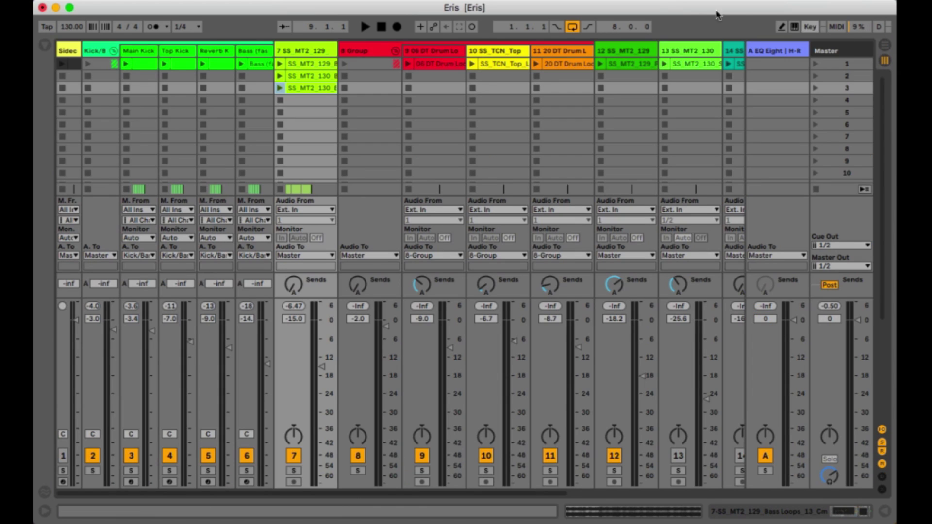
pyautogui.press('space')
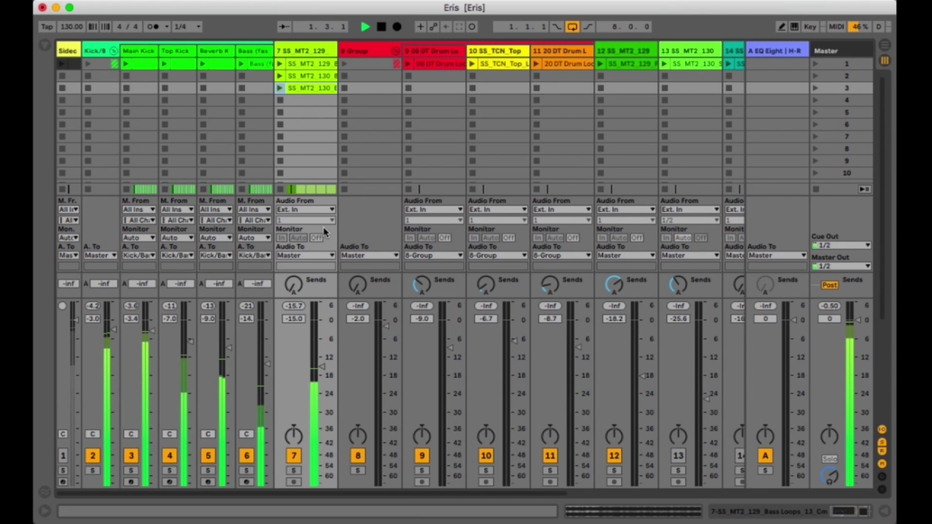
pyautogui.moveTo(322, 368); pyautogui.dragTo(321, 371)
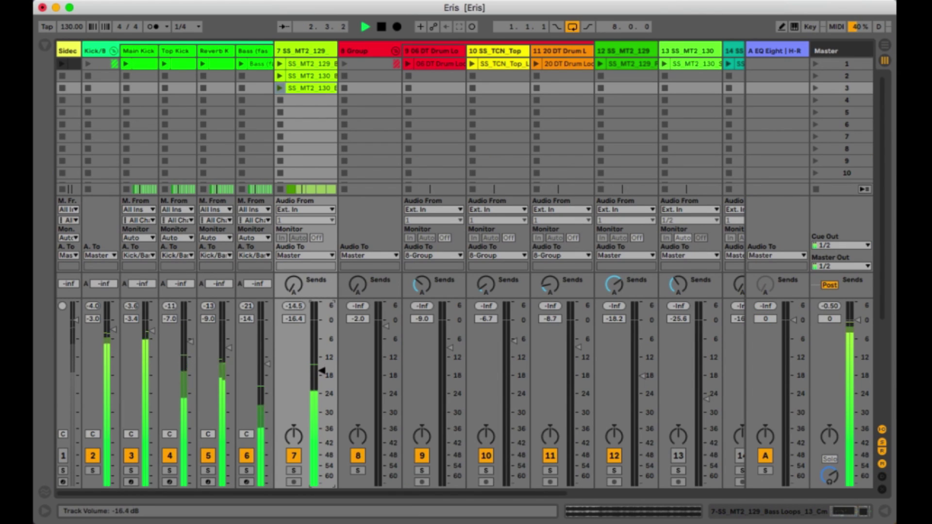
pyautogui.click(293, 455)
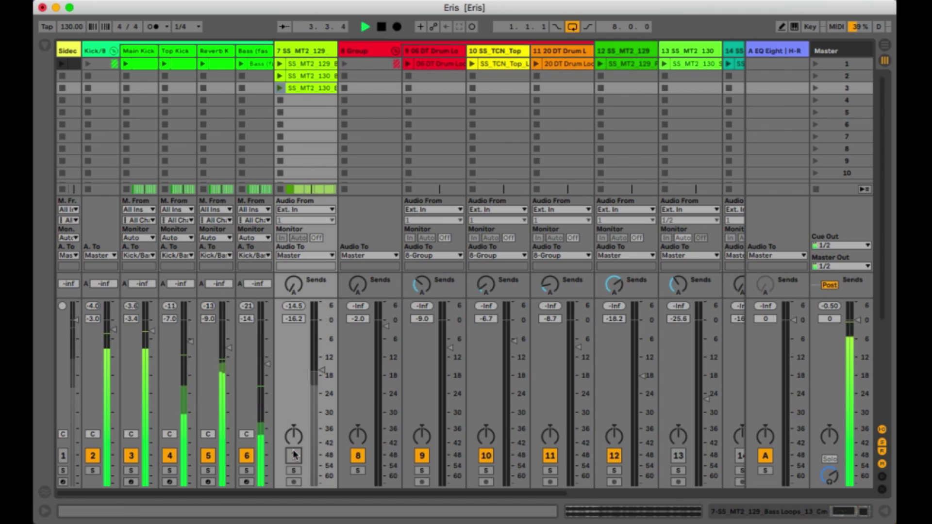
pyautogui.click(294, 456)
pyautogui.moveTo(322, 371)
pyautogui.mouseDown()
pyautogui.moveTo(322, 354)
pyautogui.moveTo(322, 367)
pyautogui.mouseUp()
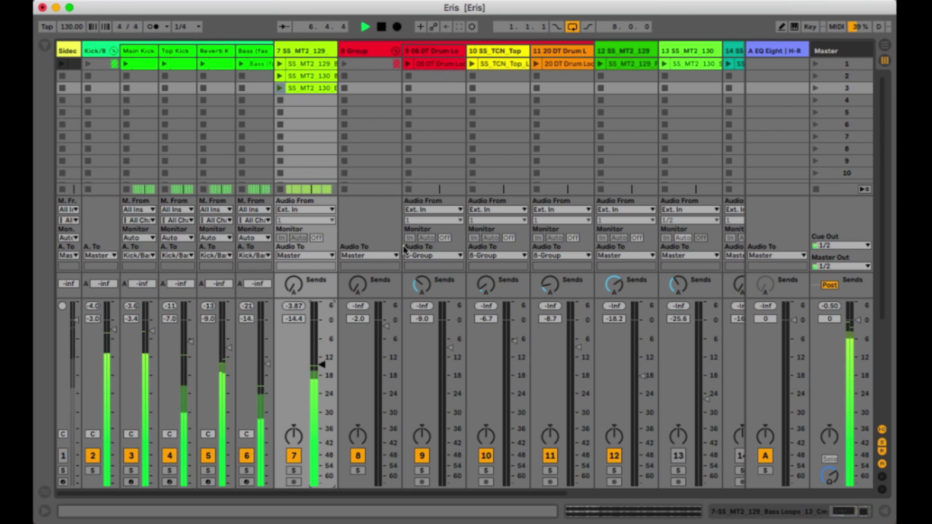
pyautogui.press('space')
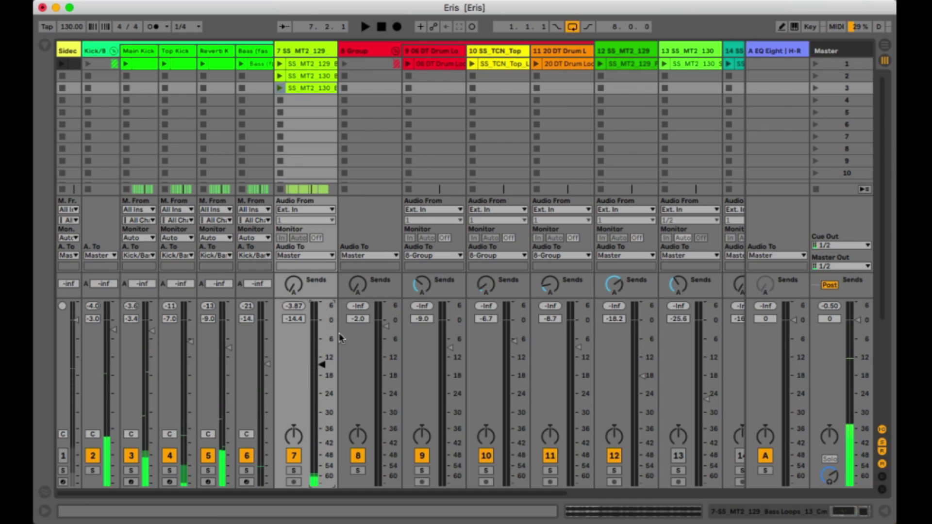
# - Rename the 8 Group track as "hihat group"
pyautogui.click(377, 50)
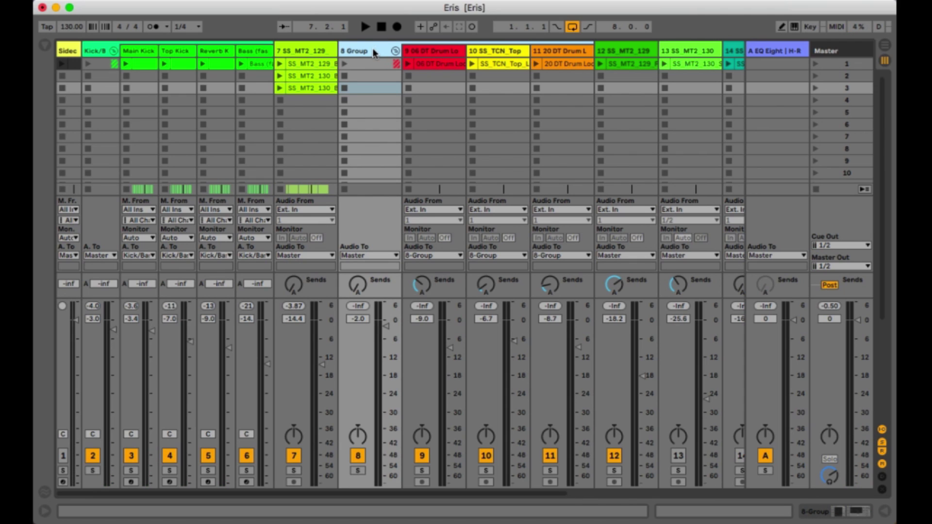
pyautogui.rightClick(375, 53)
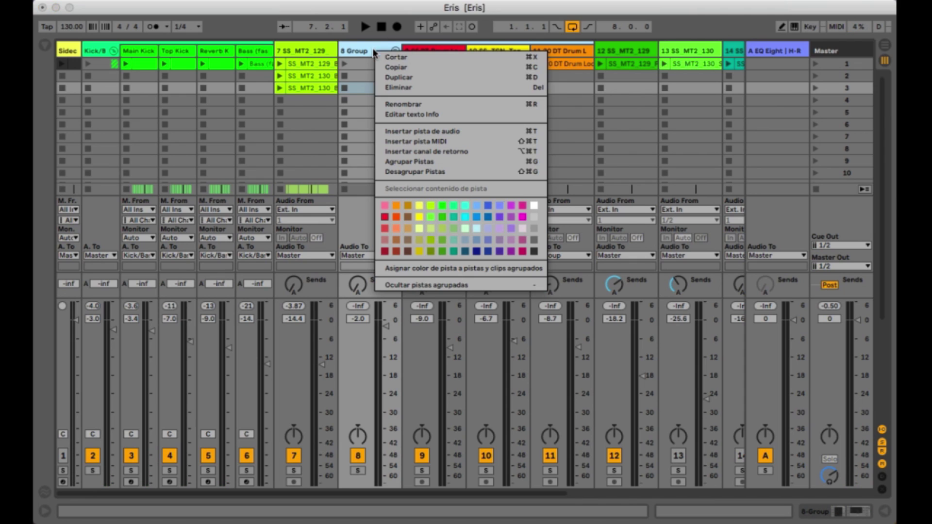
pyautogui.click(409, 104)
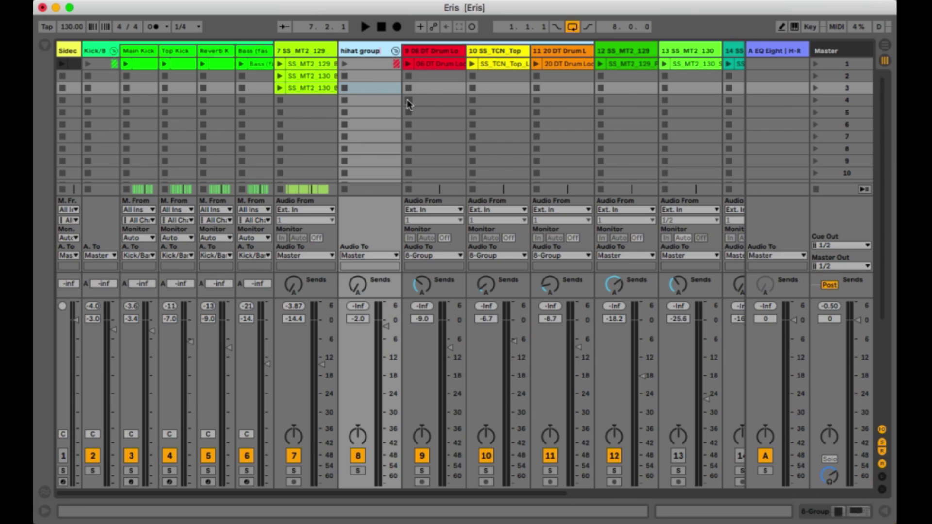
pyautogui.press('Return')
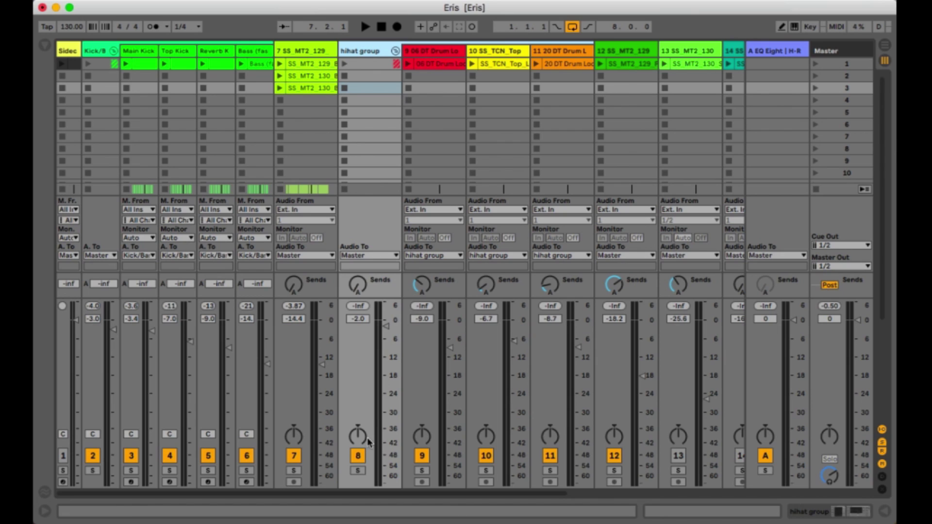
# - Solo the hihat group and open the 06 DT Drum Loop clip to examine its looped waveform
pyautogui.click(359, 470)
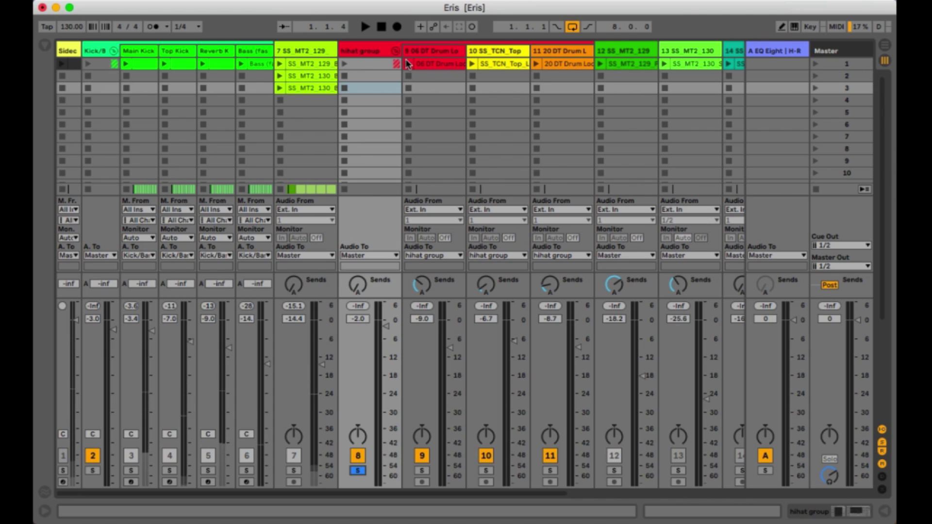
pyautogui.doubleClick(417, 67)
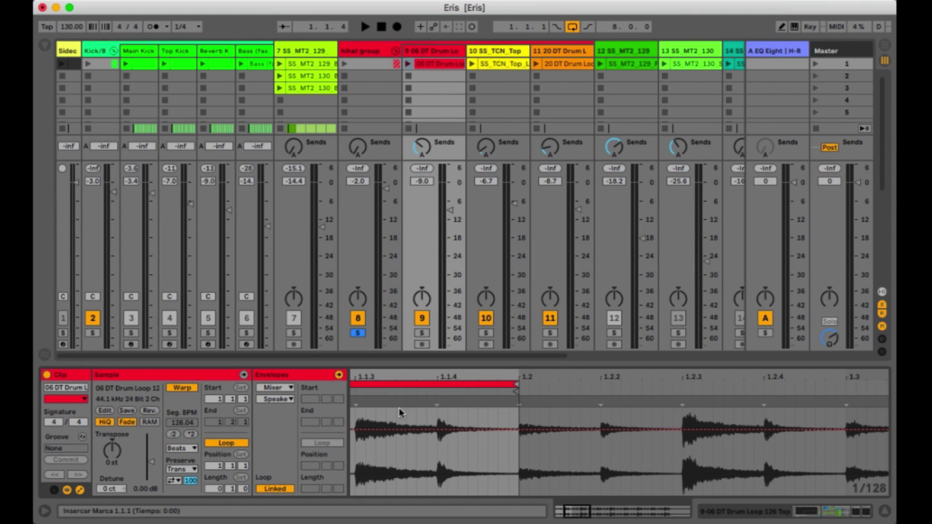
pyautogui.hscroll(-3, 416, 428)
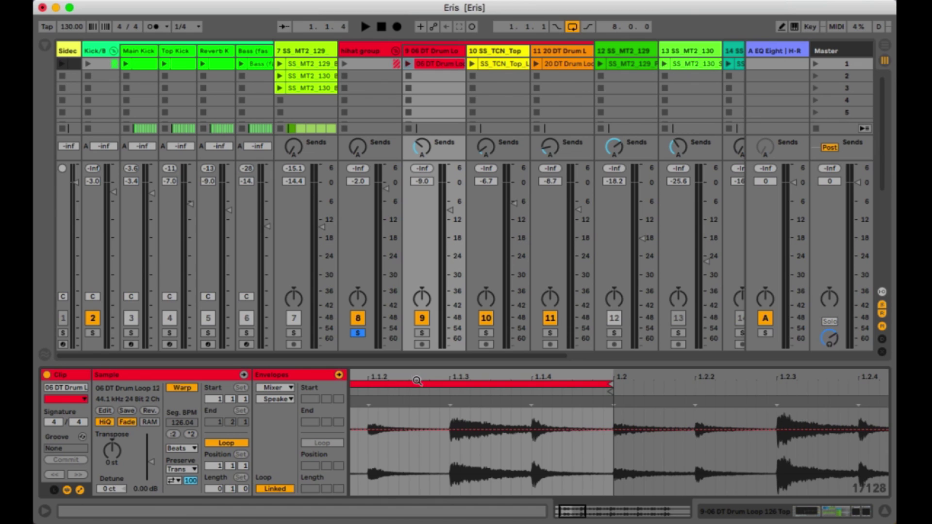
# - Play the 06 DT Drum Loop clip, view its whole waveform, and duplicate it into the track's second clip slot
pyautogui.moveTo(417, 381); pyautogui.dragTo(419, 340)
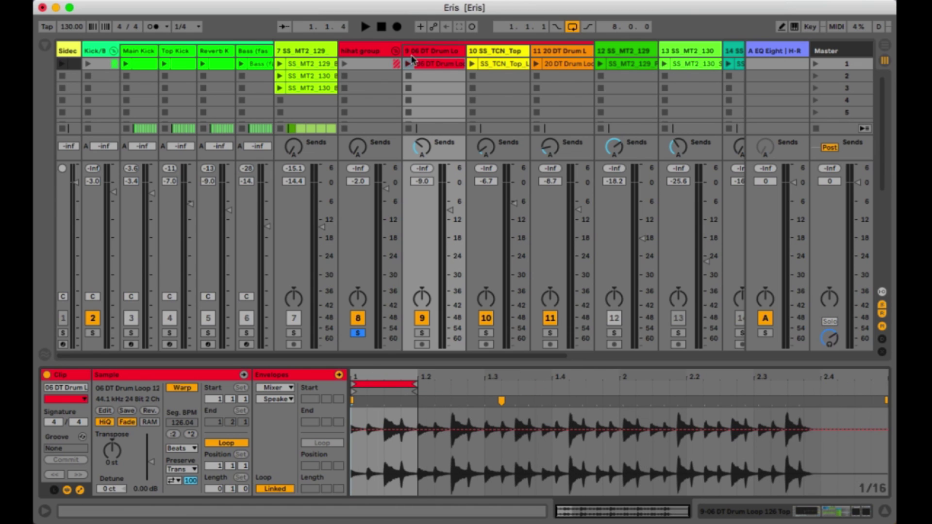
pyautogui.click(409, 64)
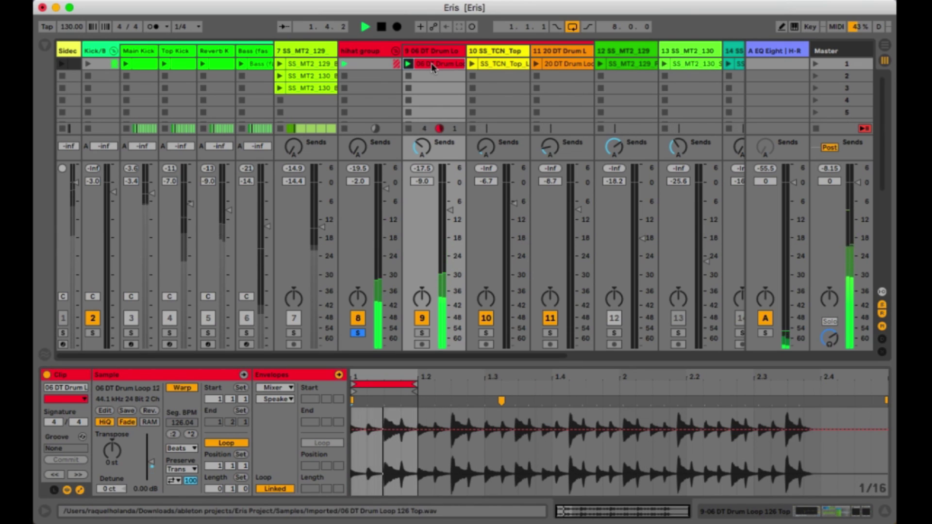
pyautogui.press('space')
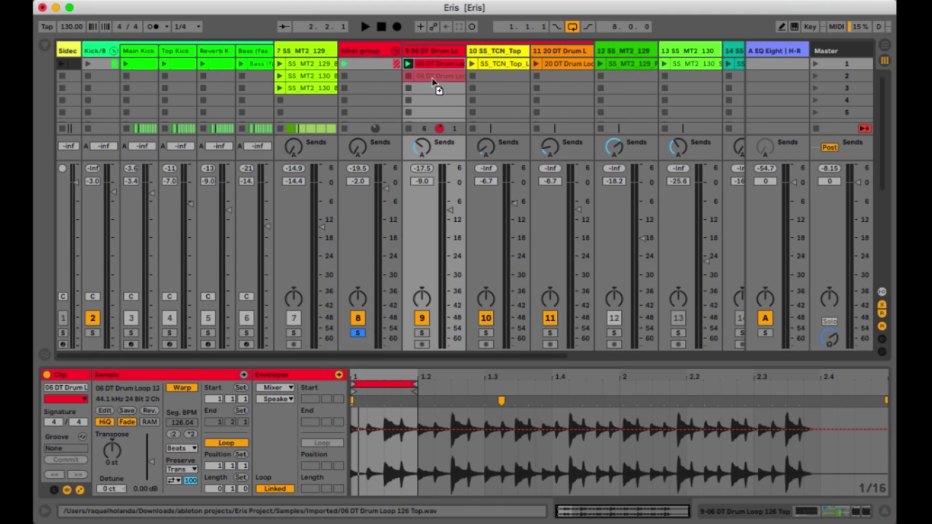
pyautogui.moveTo(433, 84); pyautogui.dragTo(433, 81)
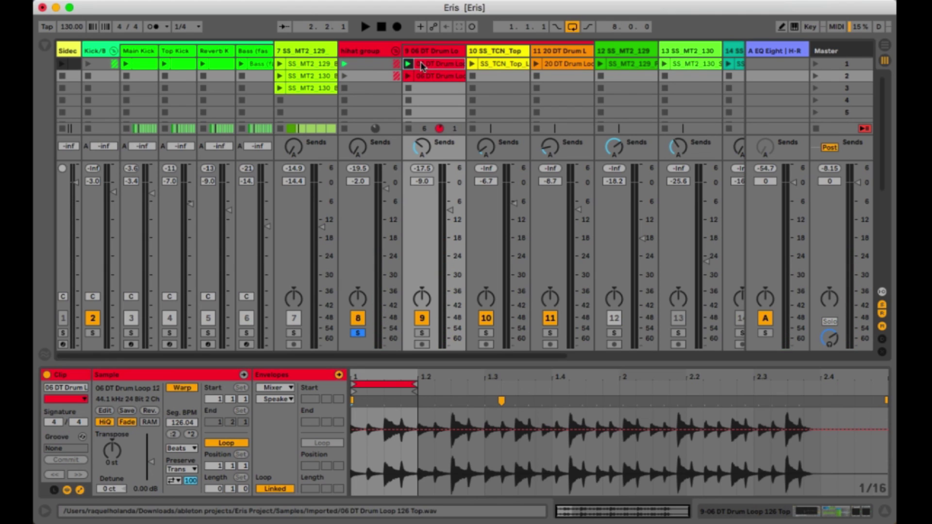
# - Show the first 06 DT Drum Loop clip's Clip Volume envelope, flatten it to full level, and play the clip
pyautogui.click(272, 388)
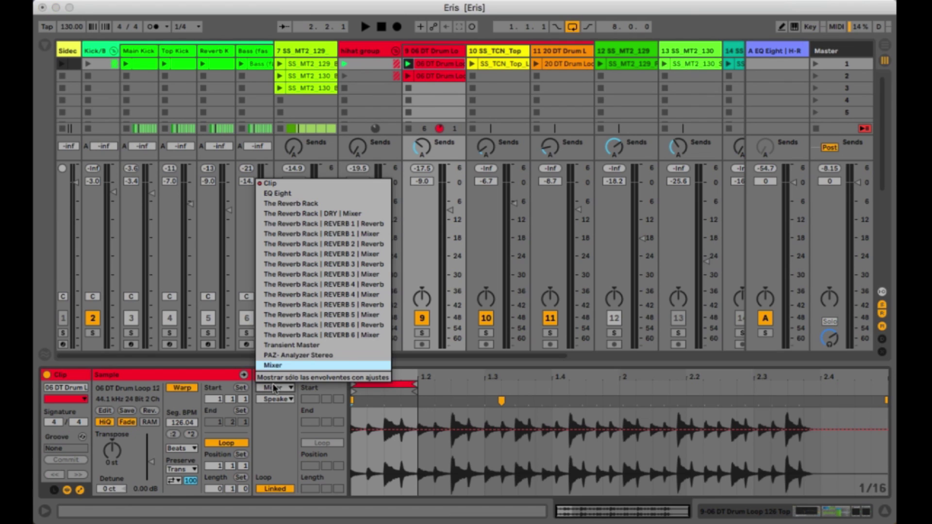
pyautogui.click(290, 184)
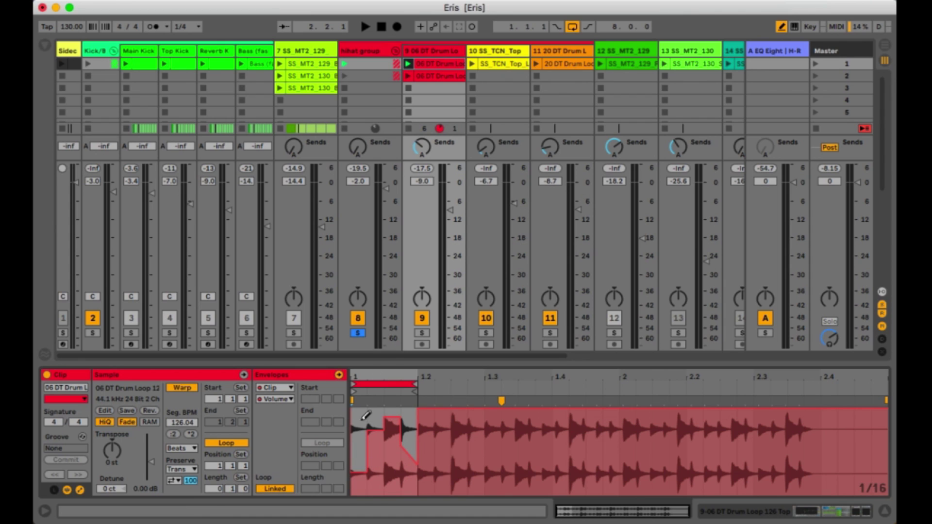
pyautogui.press('space')
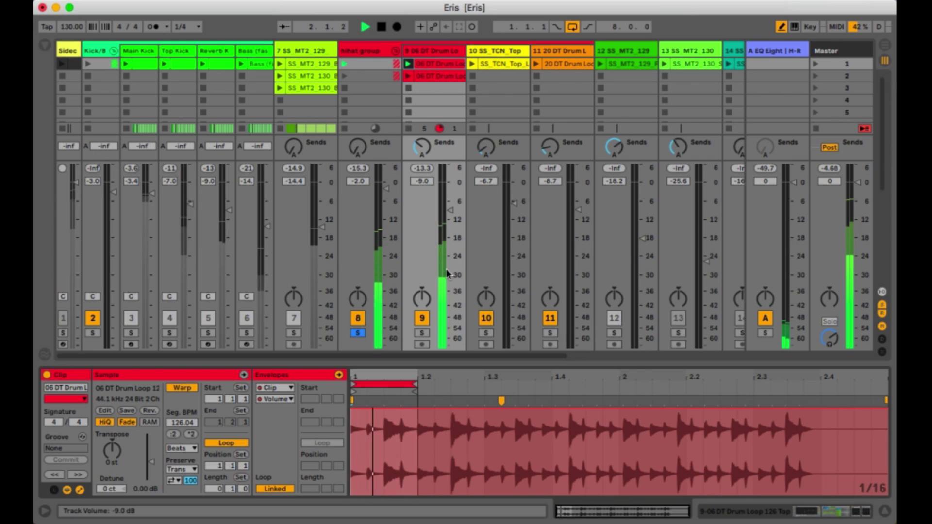
pyautogui.press('space')
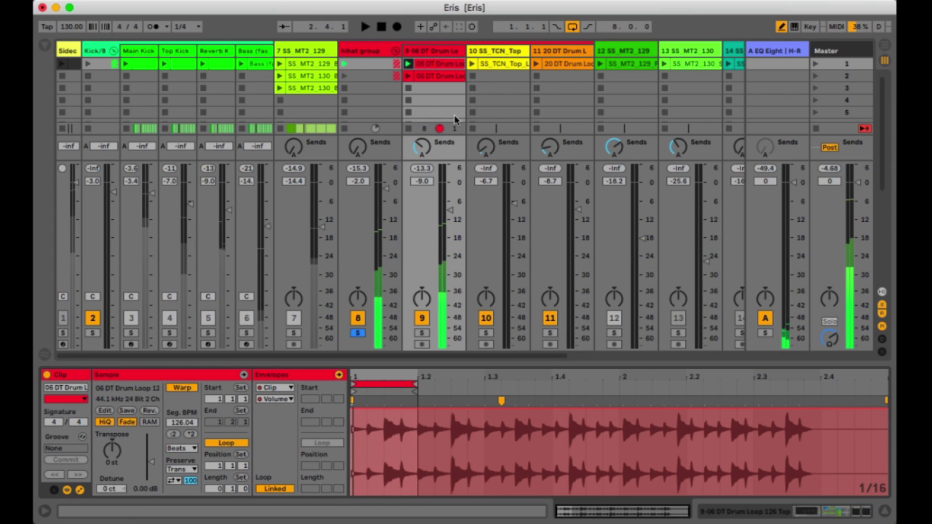
# - Play the duplicated 06 DT Drum Loop clip in the second slot to compare its shaped volume envelope
pyautogui.click(429, 76)
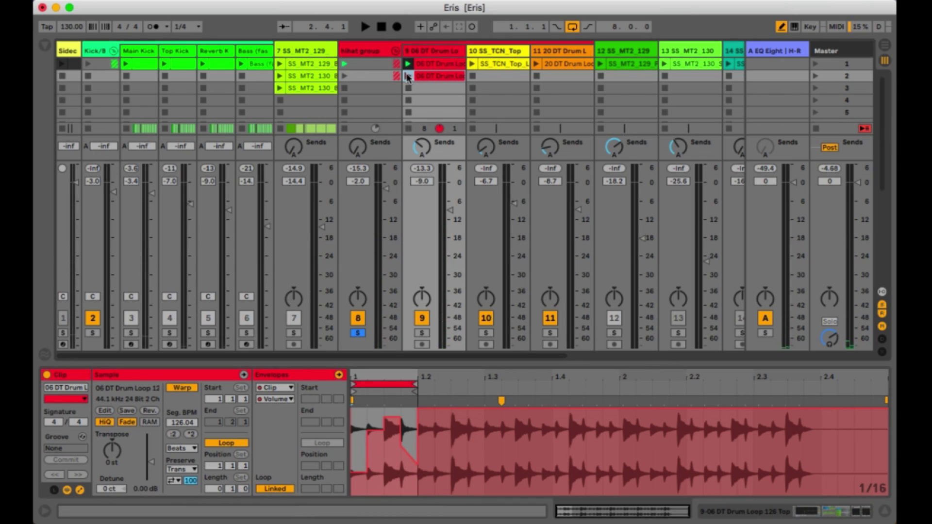
pyautogui.click(430, 66)
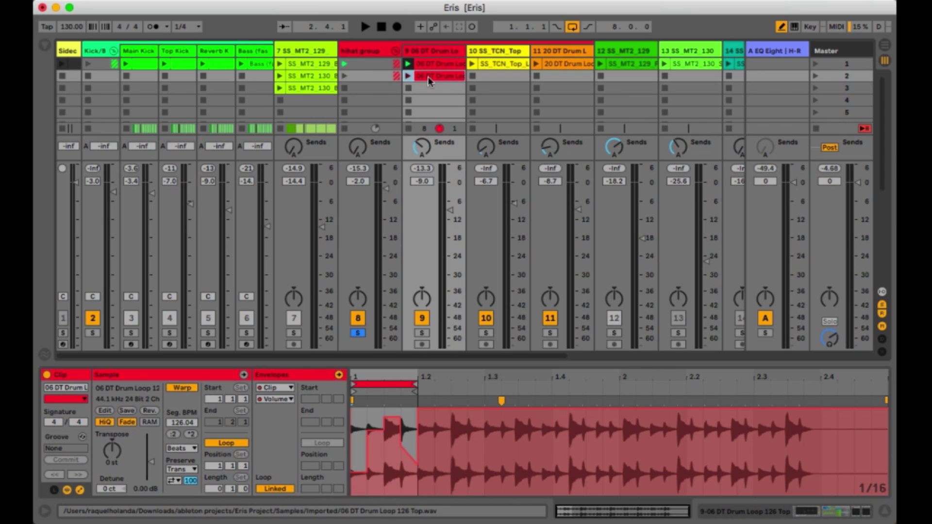
pyautogui.click(408, 76)
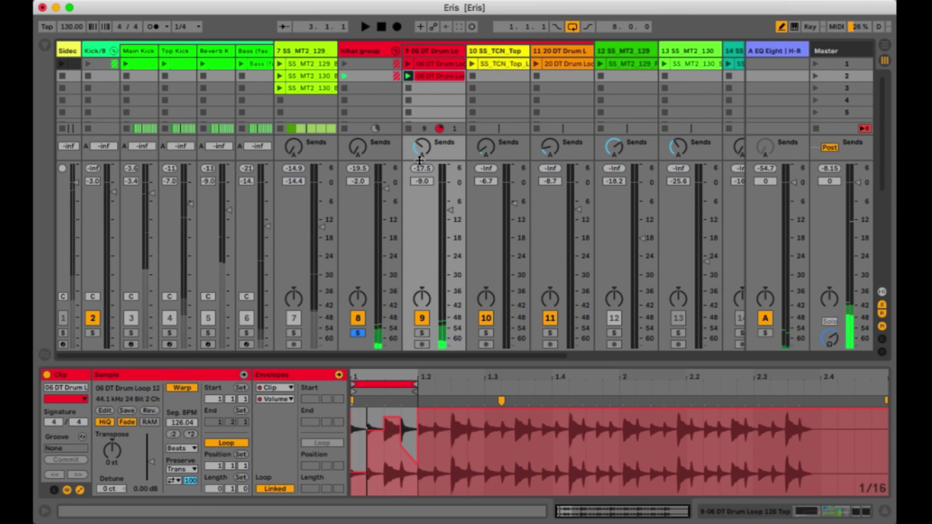
# - Compare the 06 DT Drum Loop track with its reverb send A at -inf dB and raised again
pyautogui.click(421, 147)
pyautogui.press('space')
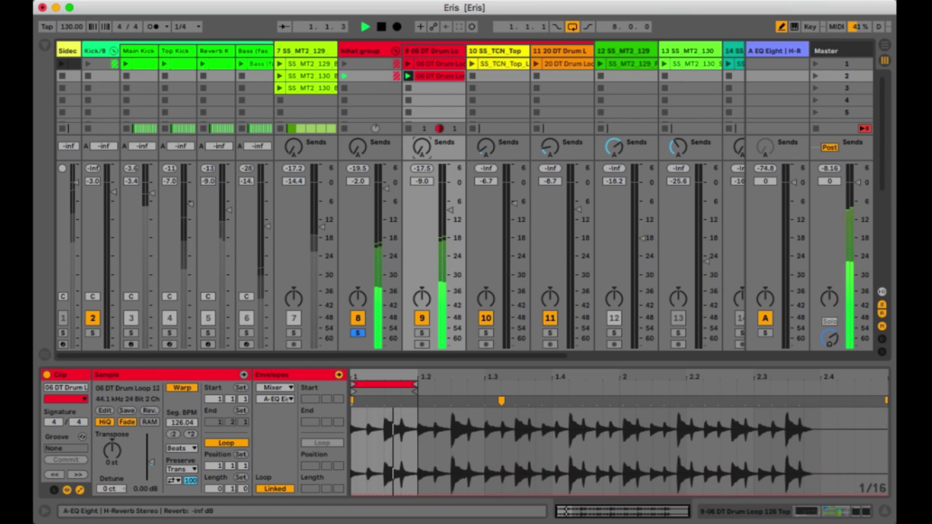
pyautogui.moveTo(421, 147); pyautogui.dragTo(423, 145)
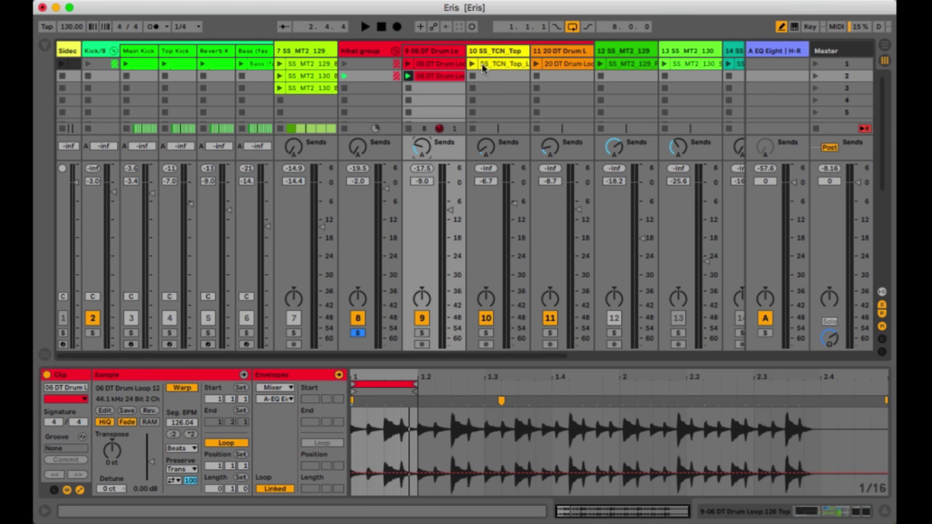
# - Solo the 10 SS_TCN_Top track and listen to its loop
pyautogui.click(486, 335)
pyautogui.click(503, 221)
pyautogui.press('space')
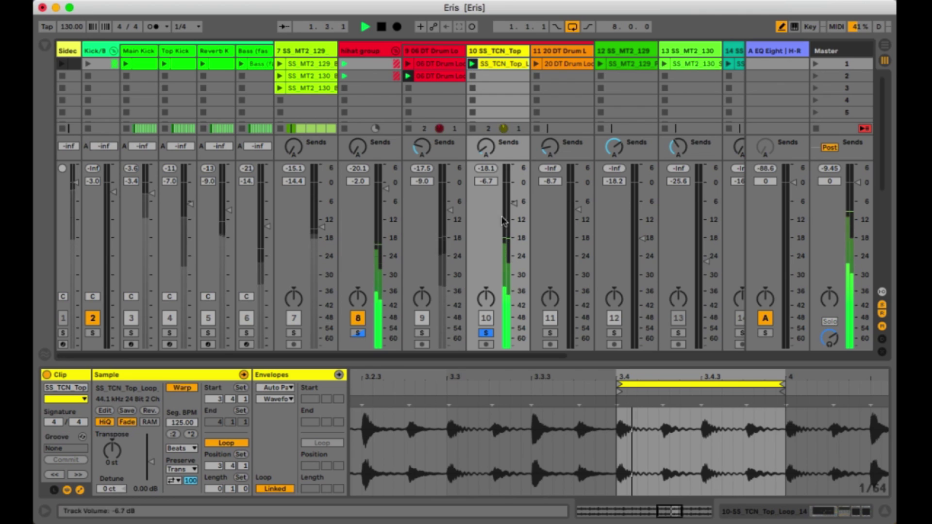
# - Solo the 9 06 DT Drum Loop track, show its device chain, and play the clip in its second slot
pyautogui.click(443, 51)
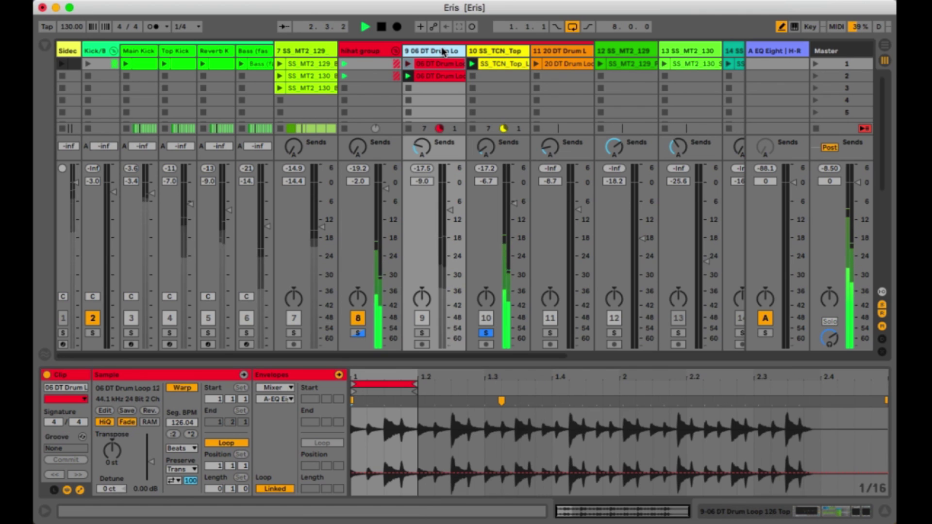
pyautogui.click(422, 333)
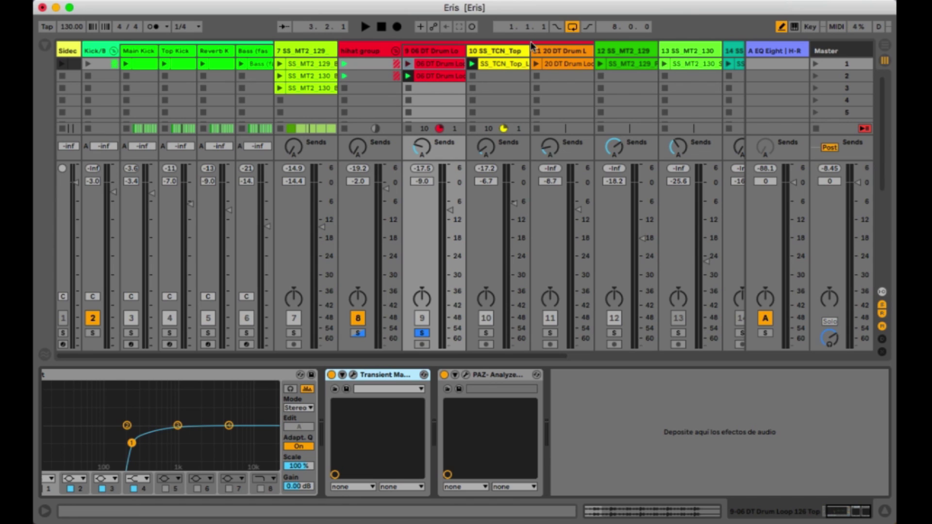
pyautogui.click(498, 52)
pyautogui.click(440, 55)
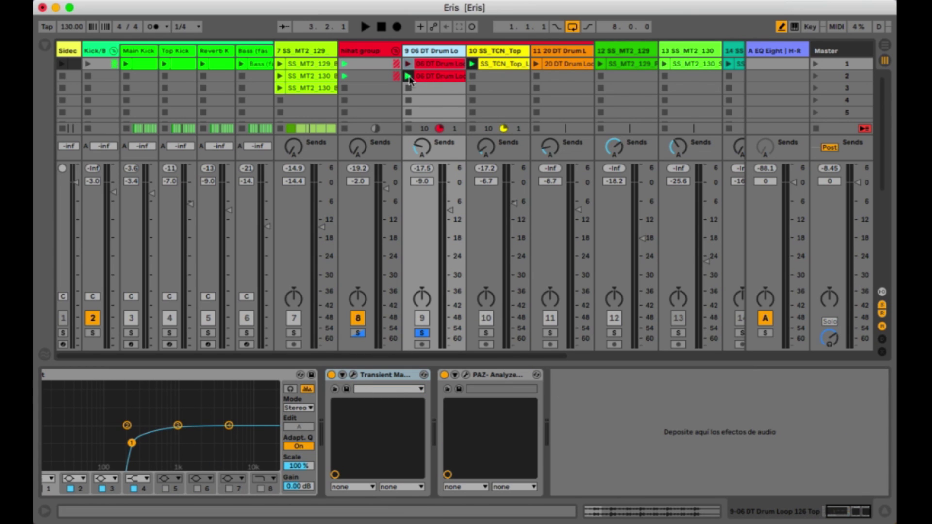
pyautogui.click(408, 77)
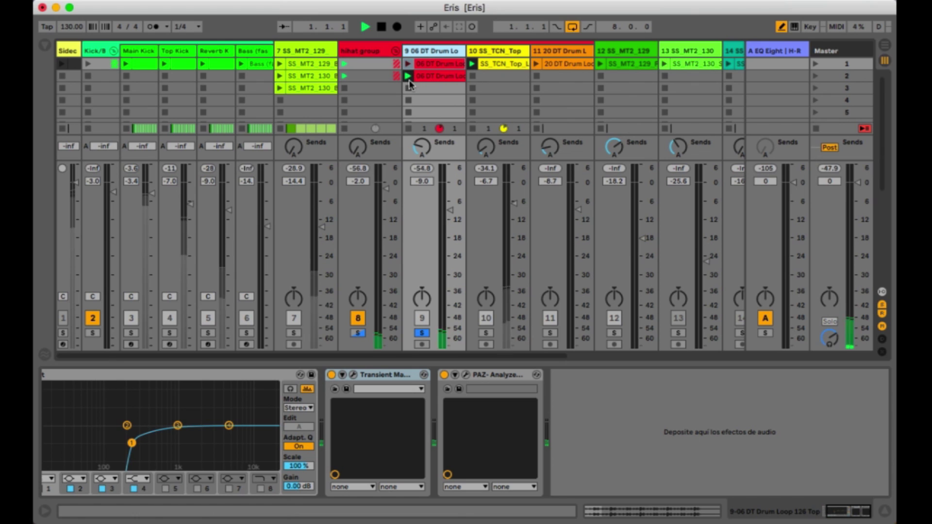
# - Bypass PAZ-Analyzer and Transient Master, and set EQ Eight's low-cut band 1 to 250 Hz during playback
pyautogui.click(444, 375)
pyautogui.click(331, 375)
pyautogui.hscroll(-2, 331, 379)
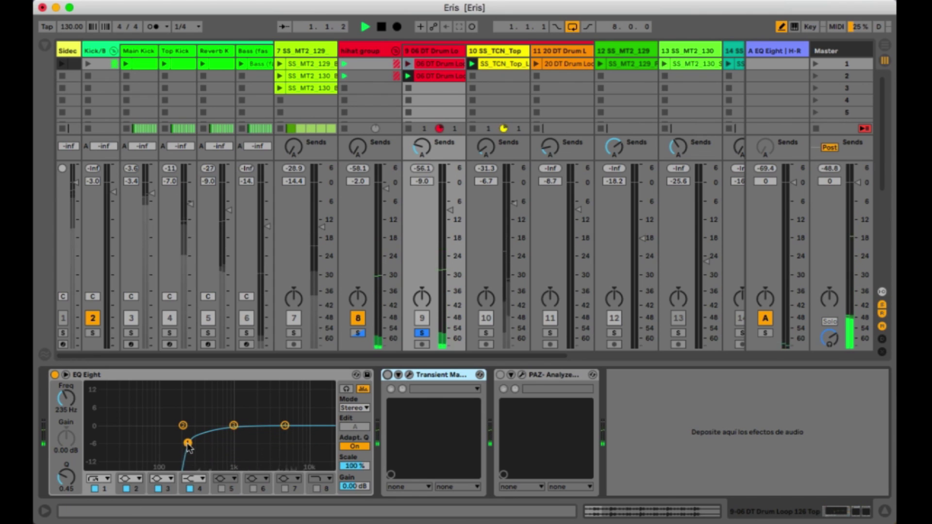
pyautogui.press('space')
pyautogui.moveTo(188, 443); pyautogui.dragTo(221, 427)
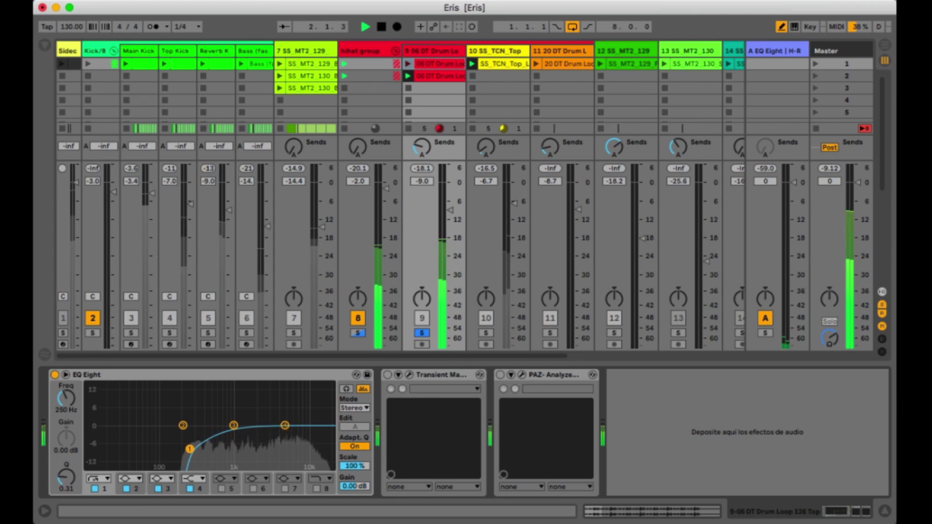
# - Turn Transient Master back on and set its middle knob between Attack and Gain to -75.0 %
pyautogui.click(388, 376)
pyautogui.click(410, 375)
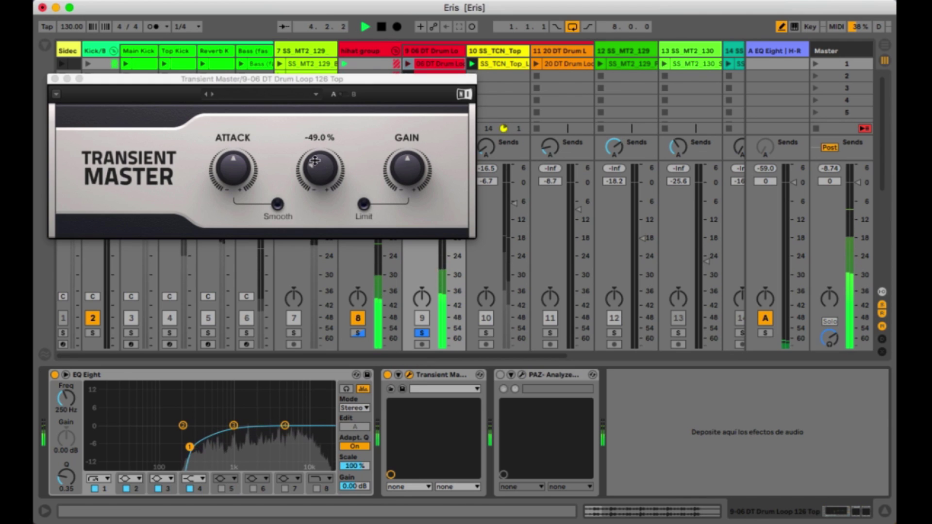
pyautogui.moveTo(315, 160); pyautogui.dragTo(315, 175)
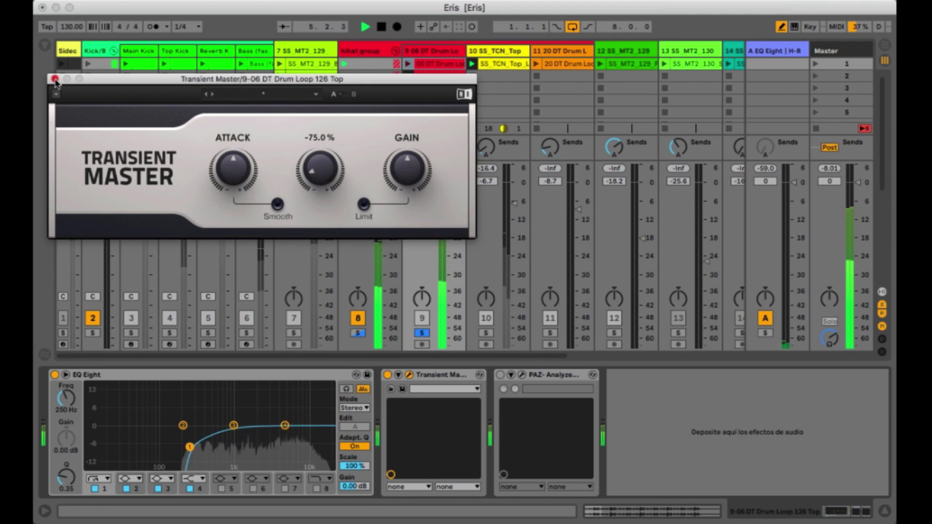
pyautogui.click(55, 80)
# - Turn PAZ-Analyzer back on and examine the 06 DT Drum Loop's frequency spectrum and stereo image
pyautogui.click(500, 375)
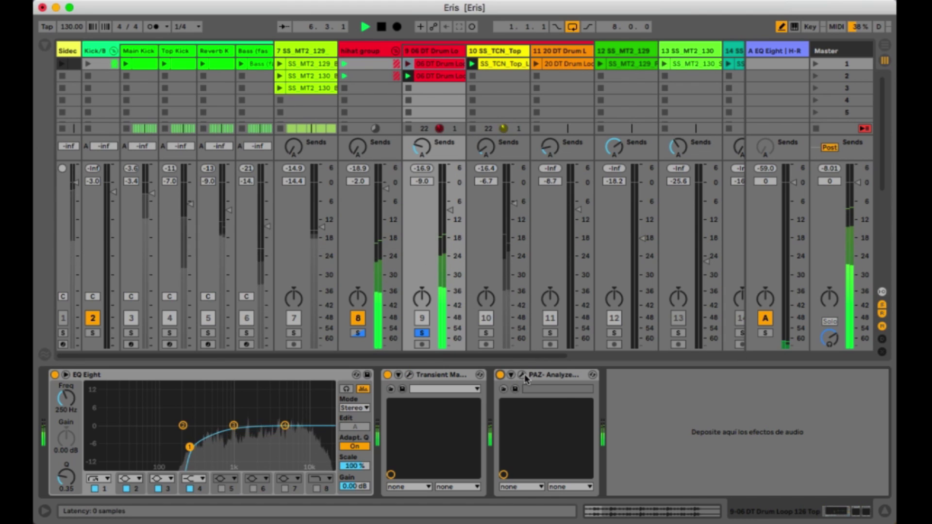
pyautogui.click(523, 376)
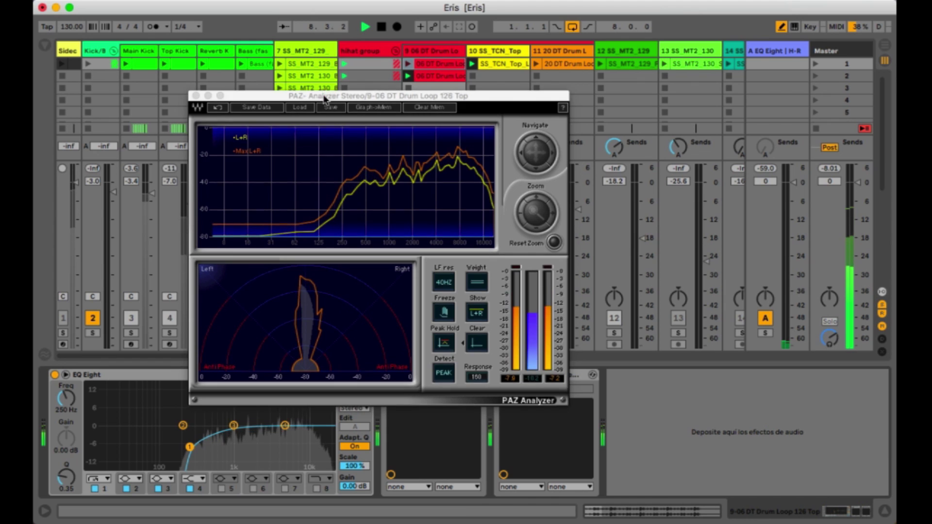
pyautogui.moveTo(326, 100); pyautogui.dragTo(256, 41)
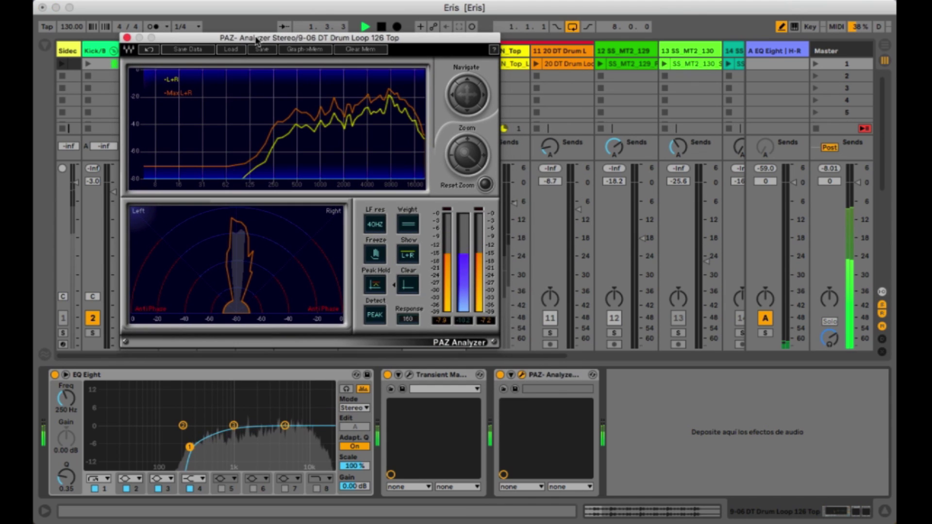
pyautogui.click(127, 38)
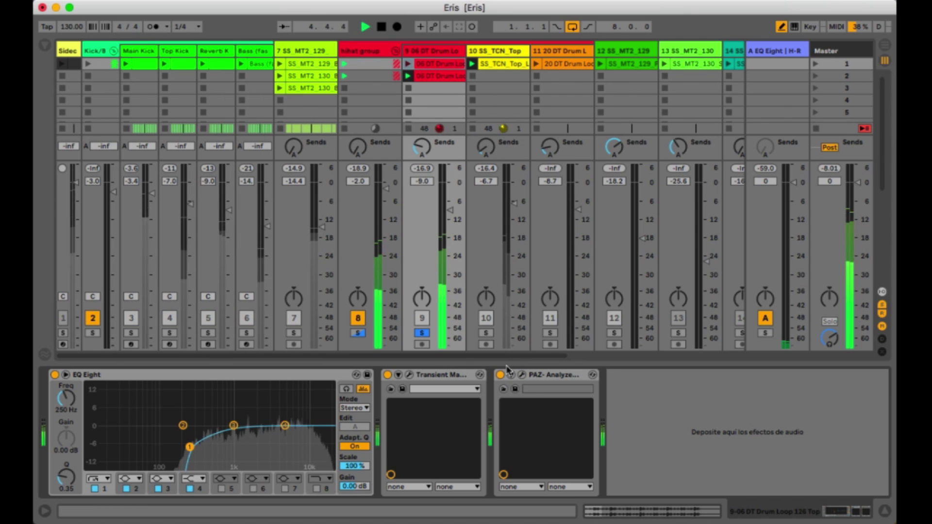
# - Remove the solo from the 06 DT Drum Loop track, mute it, and solo the hihat group again
pyautogui.click(422, 333)
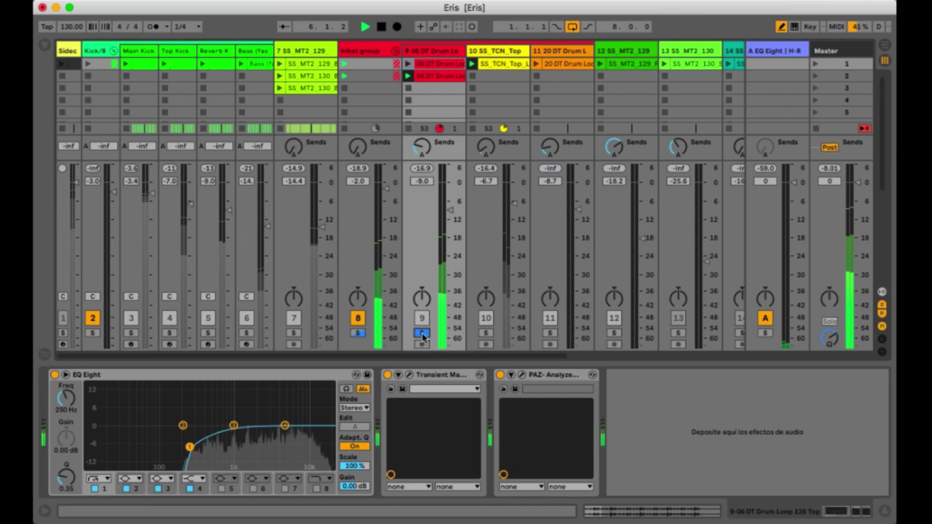
pyautogui.click(423, 318)
pyautogui.click(422, 319)
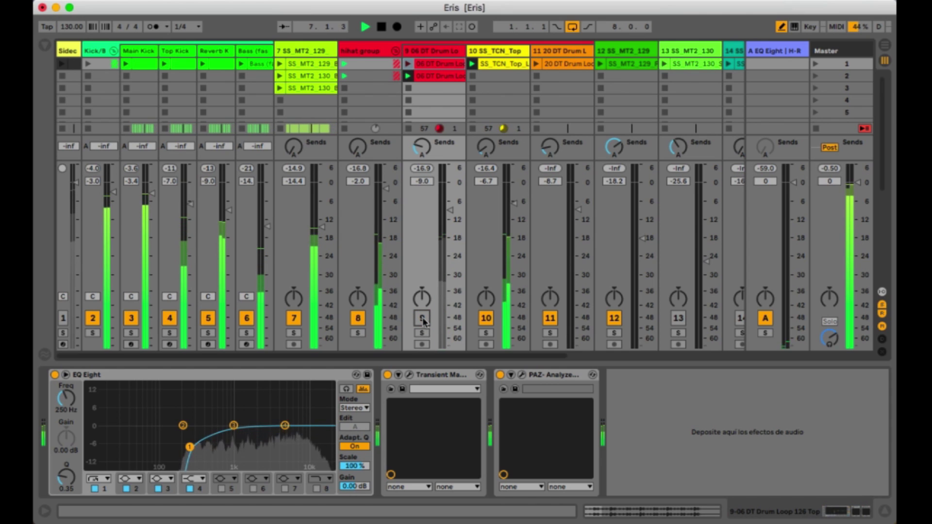
pyautogui.click(358, 333)
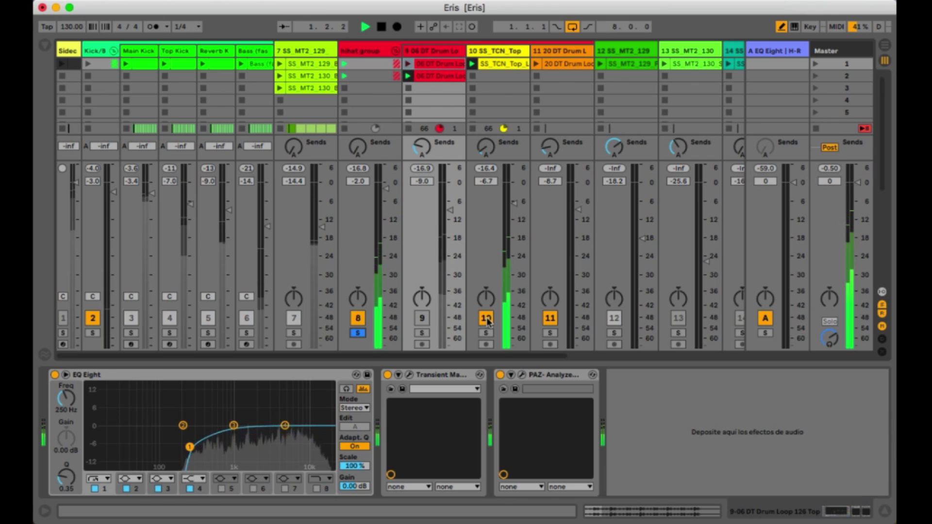
# - Open the SS_TCN_Top clip to examine its looped waveform and play it within the hihat group
pyautogui.click(503, 64)
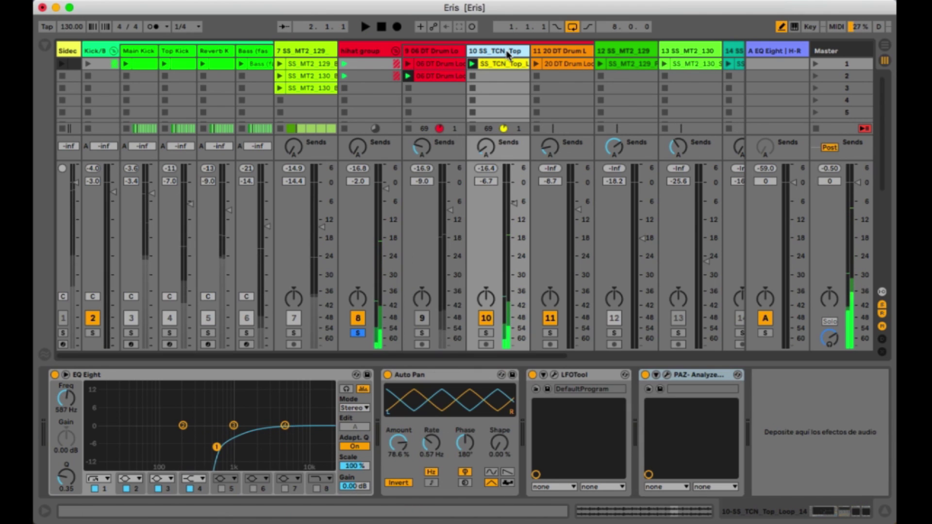
pyautogui.press('space')
pyautogui.doubleClick(498, 66)
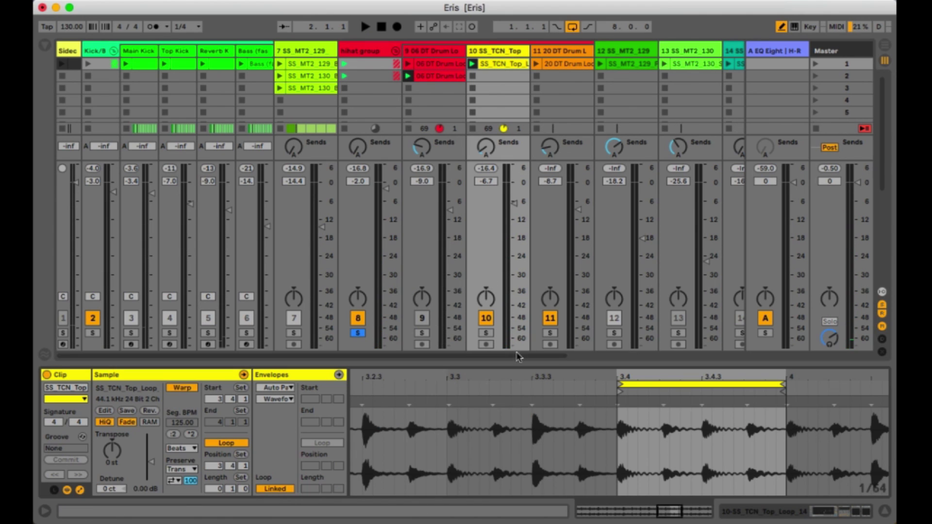
pyautogui.press('space')
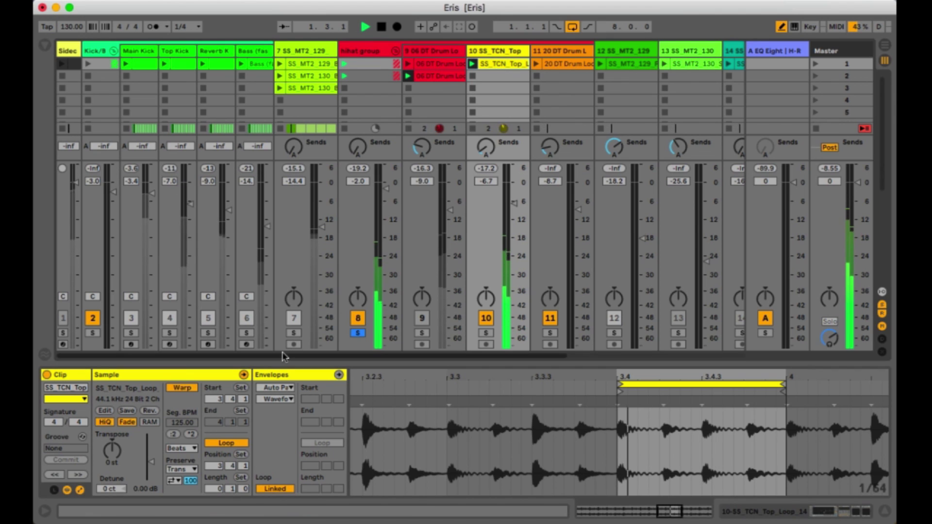
# - Check the SS_TCN_Top clip's available envelopes and examine the track's EQ Eight, Auto Pan, LFOTool and PAZ-Analyzer chain
pyautogui.click(280, 390)
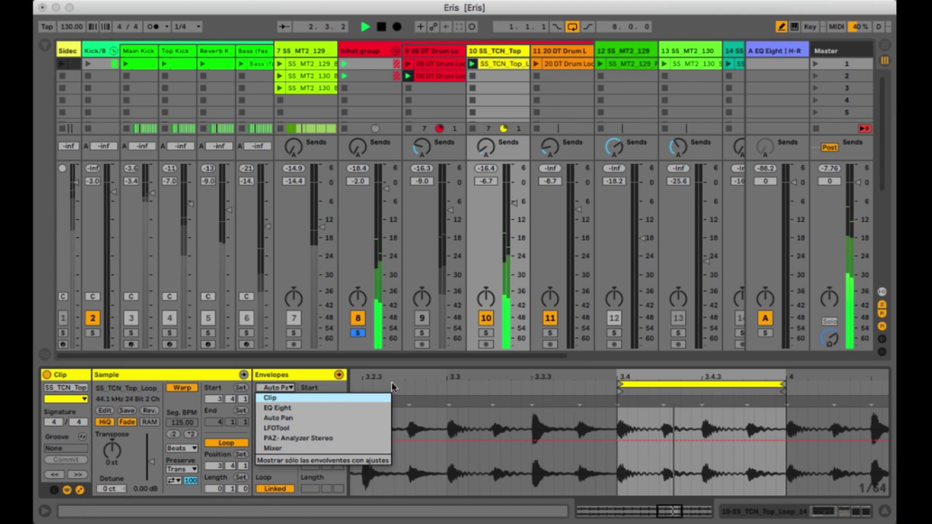
pyautogui.click(407, 371)
pyautogui.hotkey('shift', 'Tab')
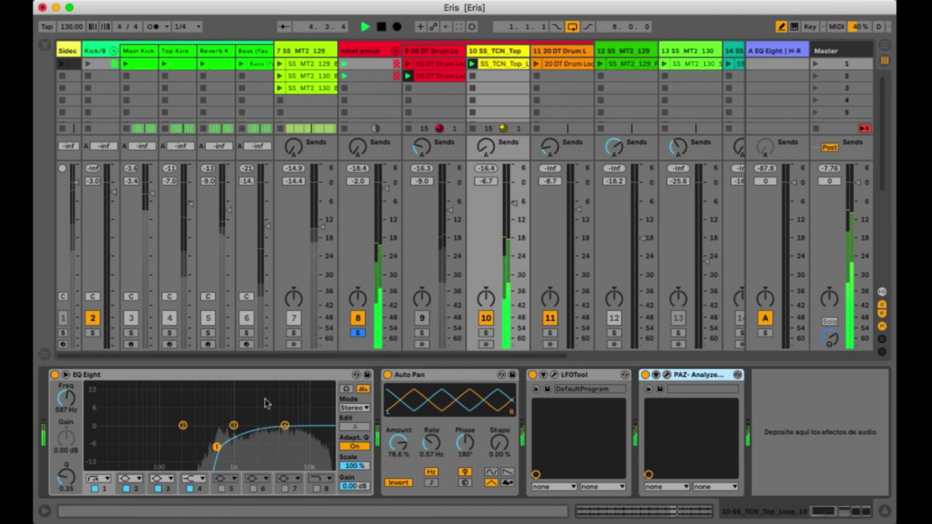
pyautogui.press('space')
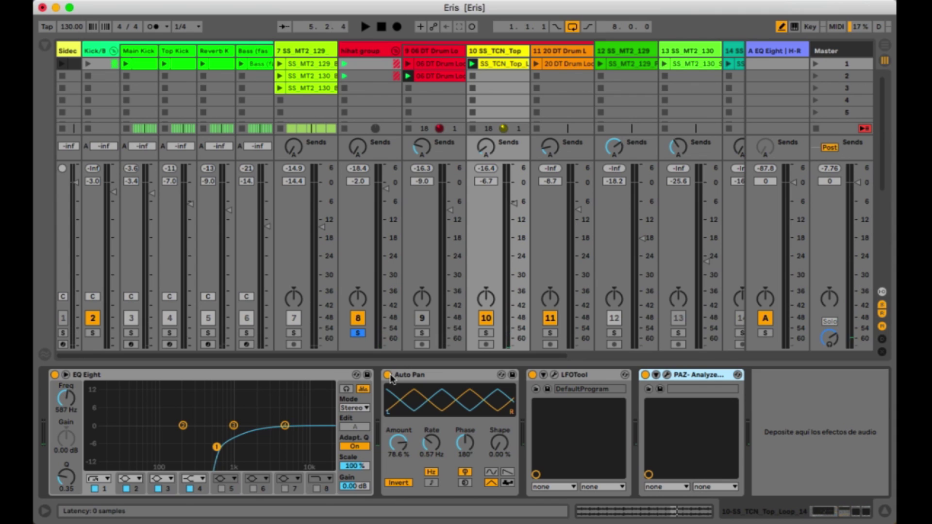
# - Play the SS_TCN_Top loop while examining its LFOTool curve and PAZ-Analyzer spectrum and stereo image, and close both plugin windows
pyautogui.click(554, 375)
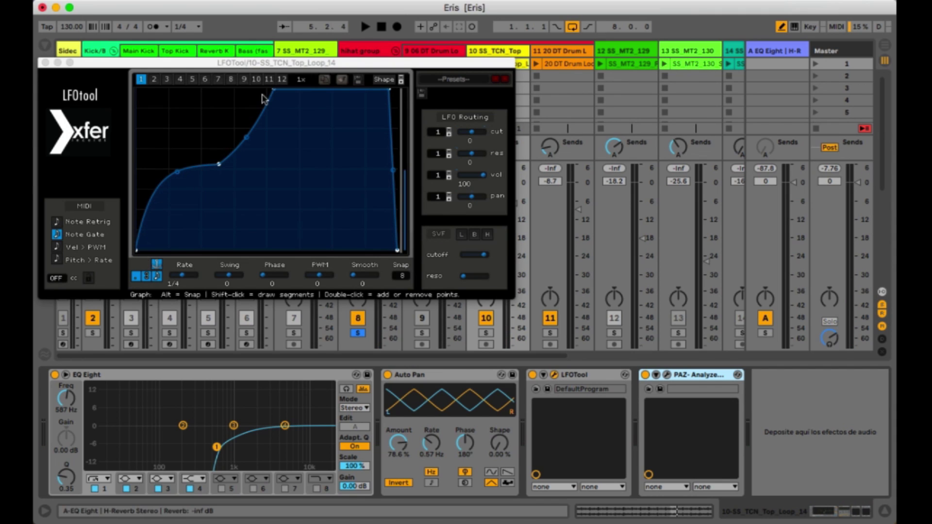
pyautogui.press('space')
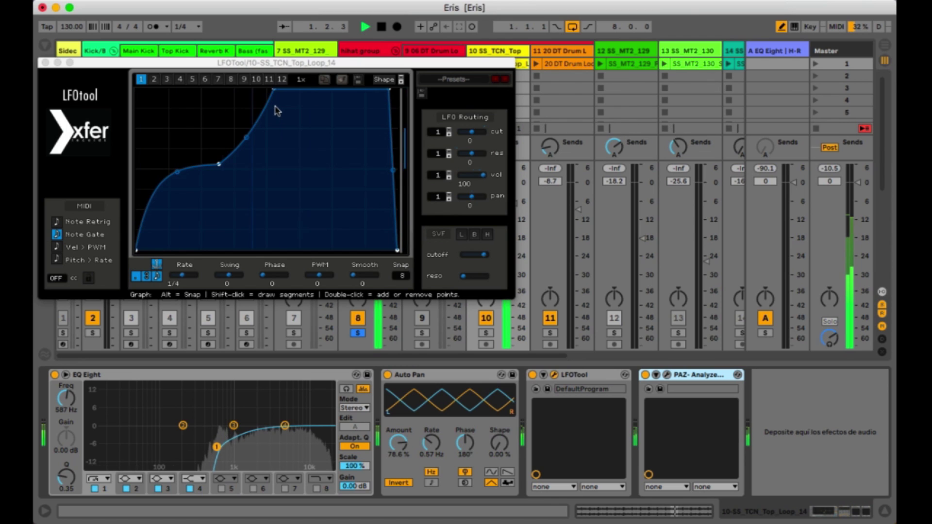
pyautogui.click(667, 376)
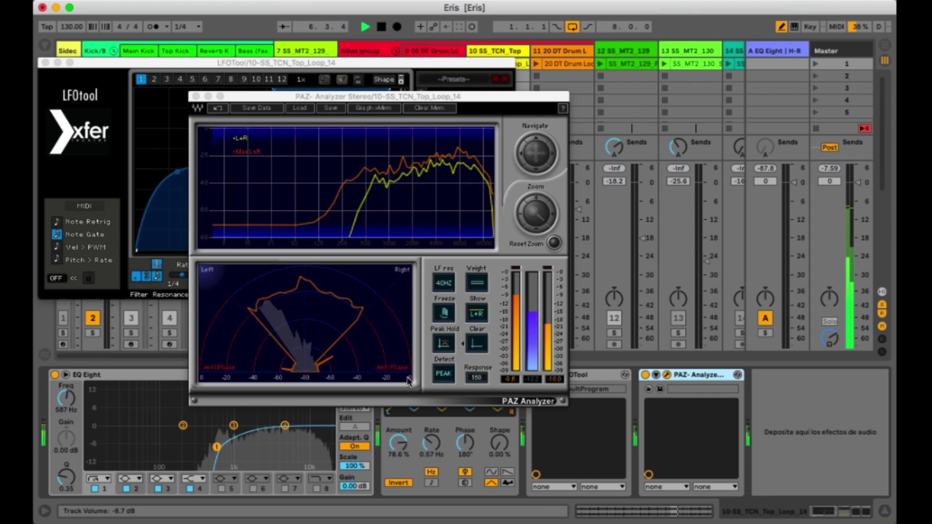
pyautogui.moveTo(394, 99); pyautogui.dragTo(514, 38)
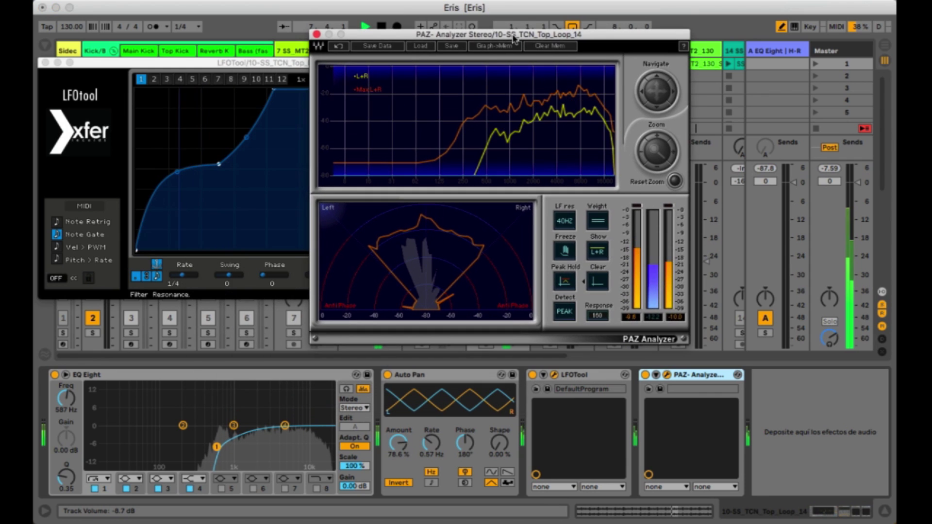
pyautogui.click(317, 34)
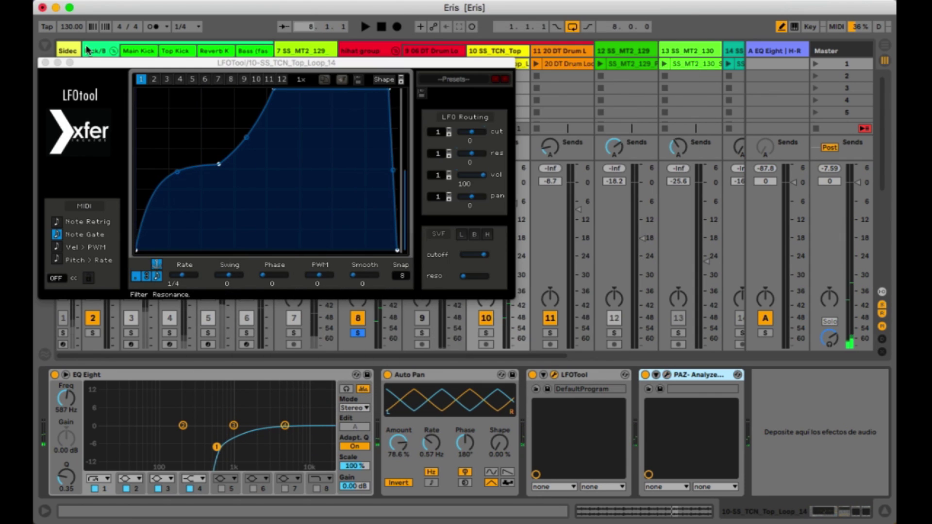
pyautogui.click(45, 63)
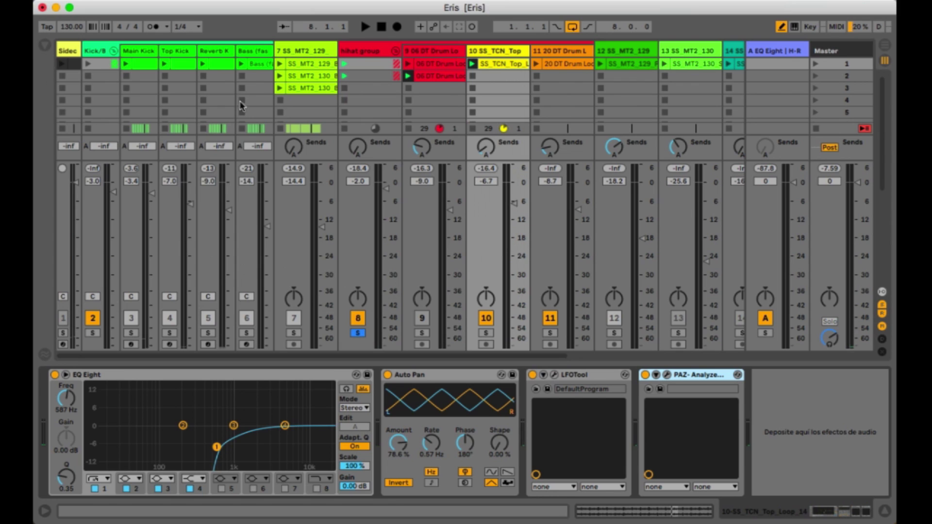
# - Unmute the 06 DT Drum Loop track to audition it together with SS_TCN_Top, and mute both tracks after stopping playback
pyautogui.click(422, 319)
pyautogui.press('space')
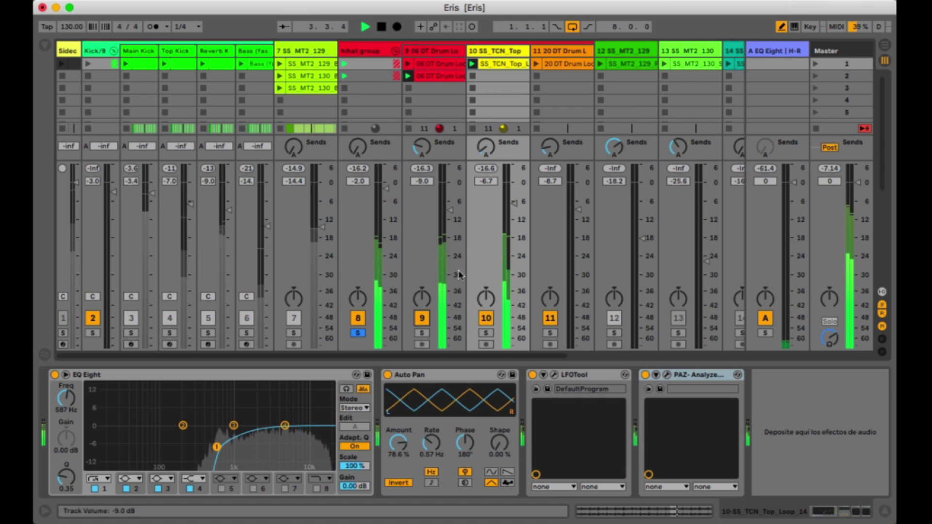
pyautogui.press('space')
pyautogui.click(423, 318)
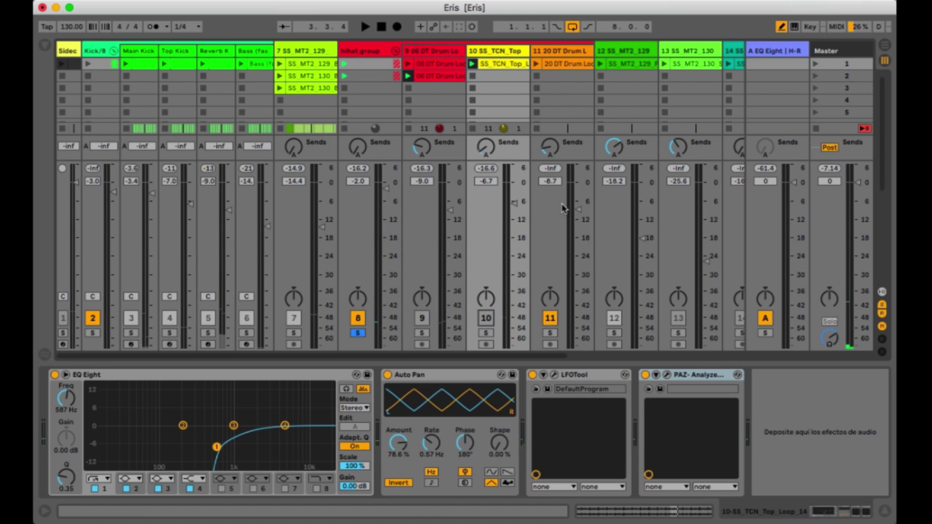
# - Launch the 20 DT Drum Loop clip, check its waveform loop and available envelopes, and return to the track's effect chain
pyautogui.click(537, 64)
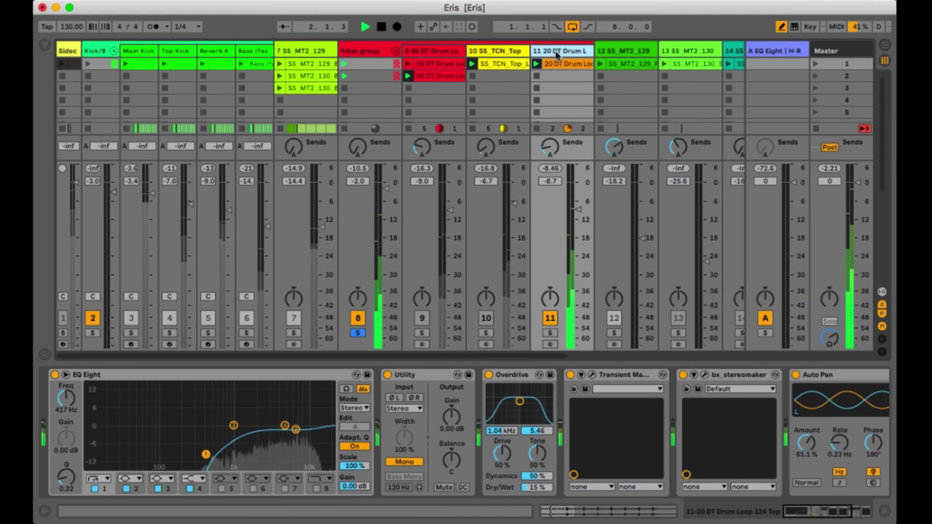
pyautogui.click(557, 64)
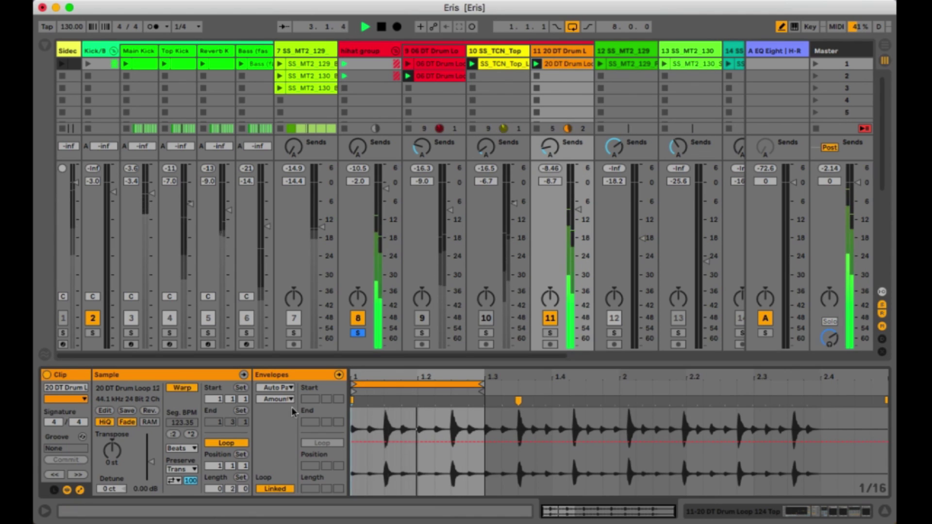
pyautogui.click(277, 387)
pyautogui.click(272, 456)
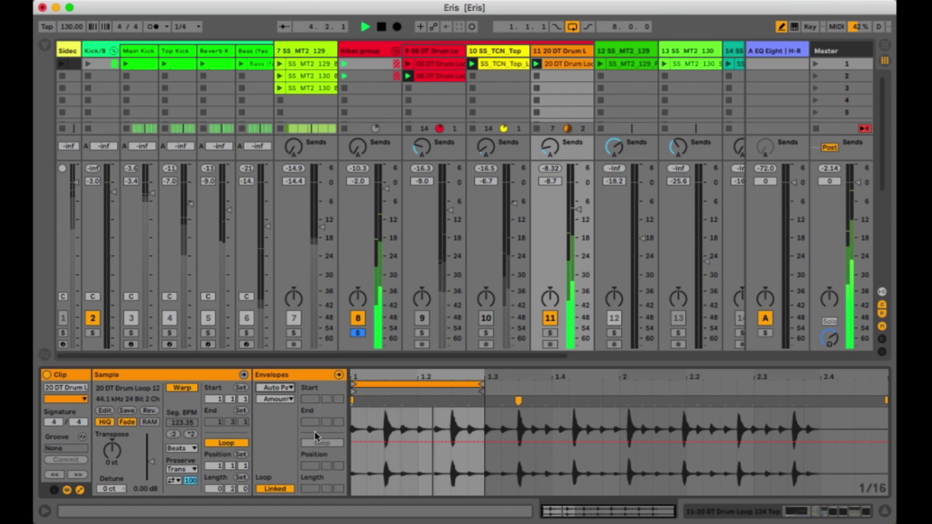
pyautogui.click(564, 52)
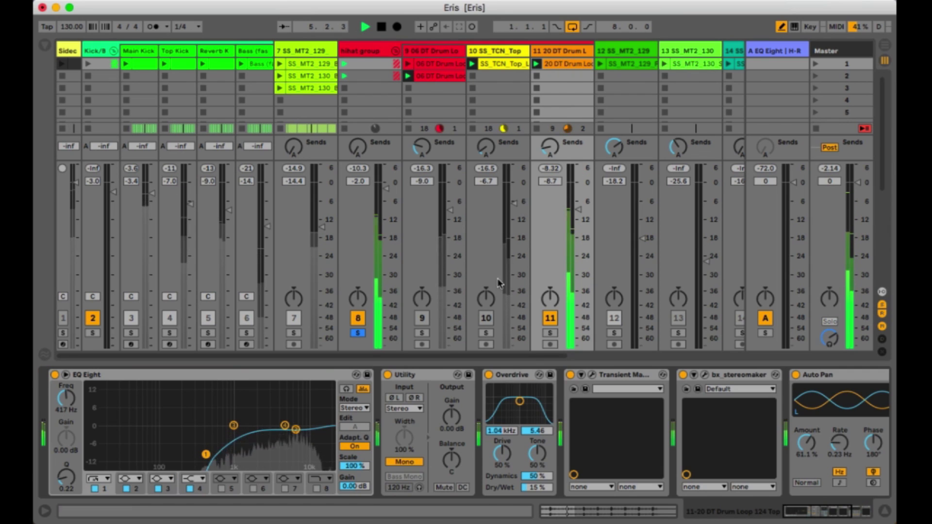
# - Stop playback and turn off every effect on the 20 DT Drum Loop track except EQ Eight
pyautogui.press('space')
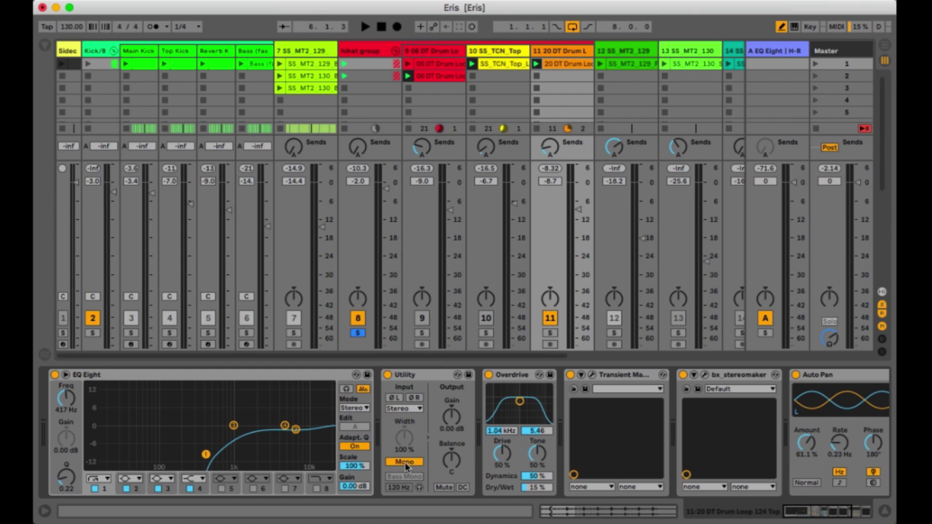
pyautogui.click(489, 375)
pyautogui.click(571, 375)
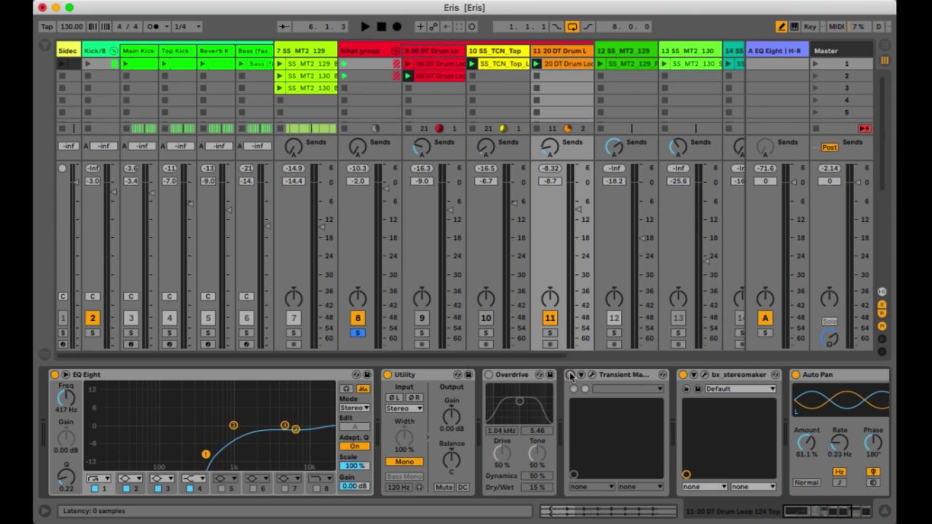
pyautogui.click(683, 375)
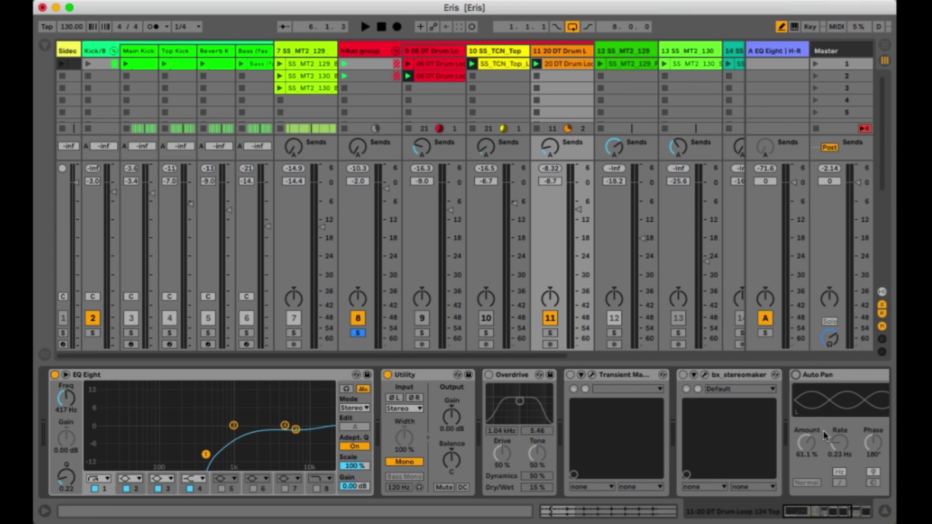
pyautogui.hscroll(5, 823, 430)
pyautogui.hscroll(-5, 714, 377)
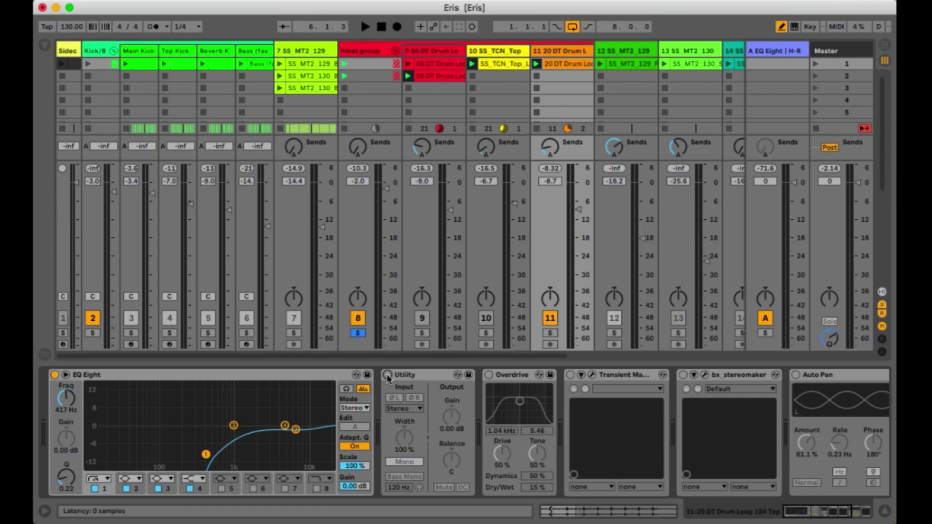
# - Play the loop with only EQ Eight active, turn PAZ-Analyzer back on and examine its spectrum and stereo image
pyautogui.press('space')
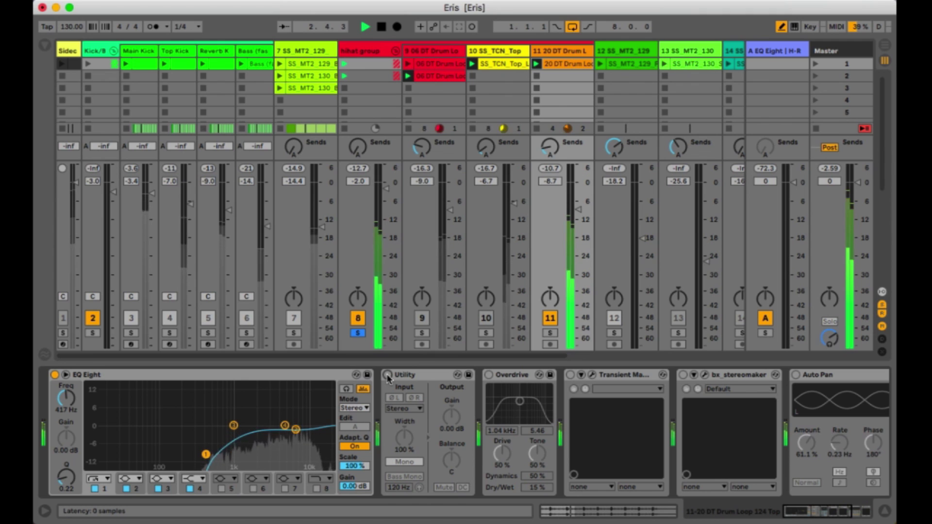
pyautogui.hscroll(5, 714, 380)
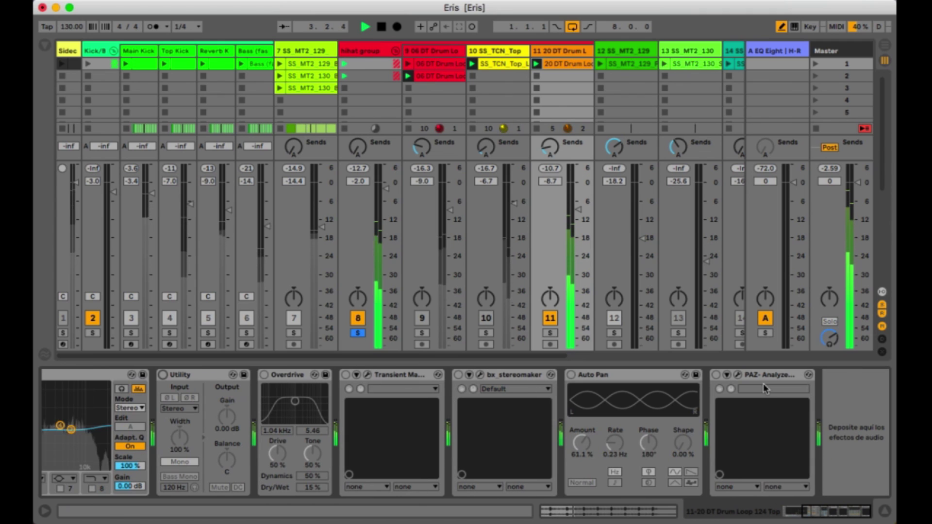
pyautogui.click(716, 375)
pyautogui.click(738, 376)
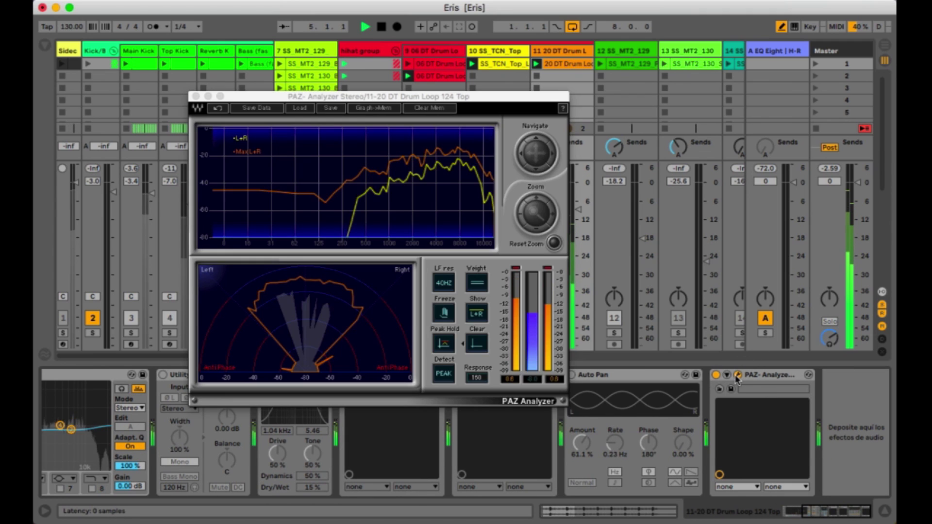
pyautogui.moveTo(425, 96); pyautogui.dragTo(531, 29)
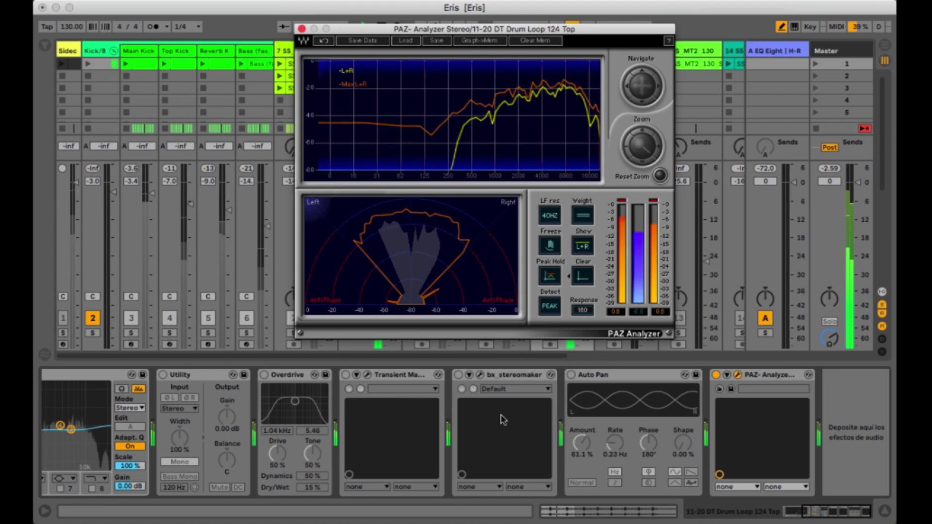
pyautogui.hscroll(-5, 504, 421)
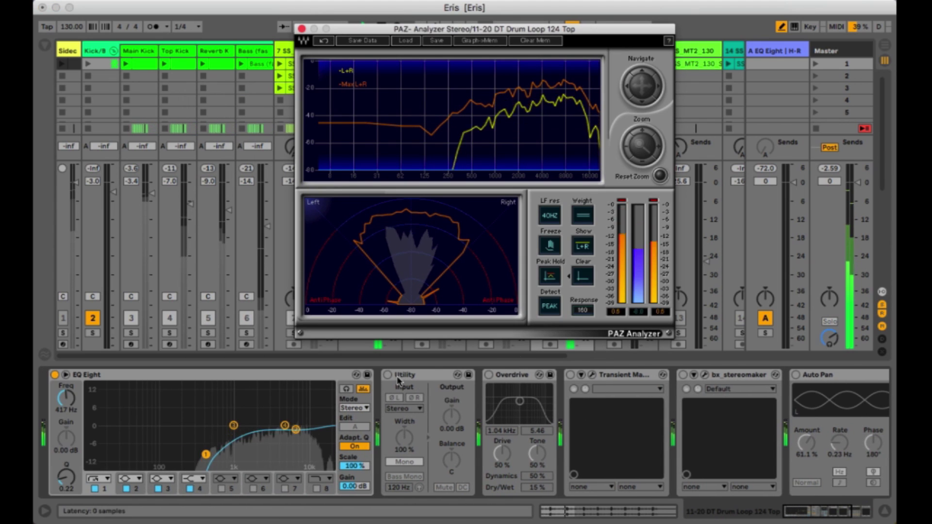
# - Turn the mono Utility and Overdrive back on, and set Overdrive's filter bandwidth to 4.57
pyautogui.click(388, 375)
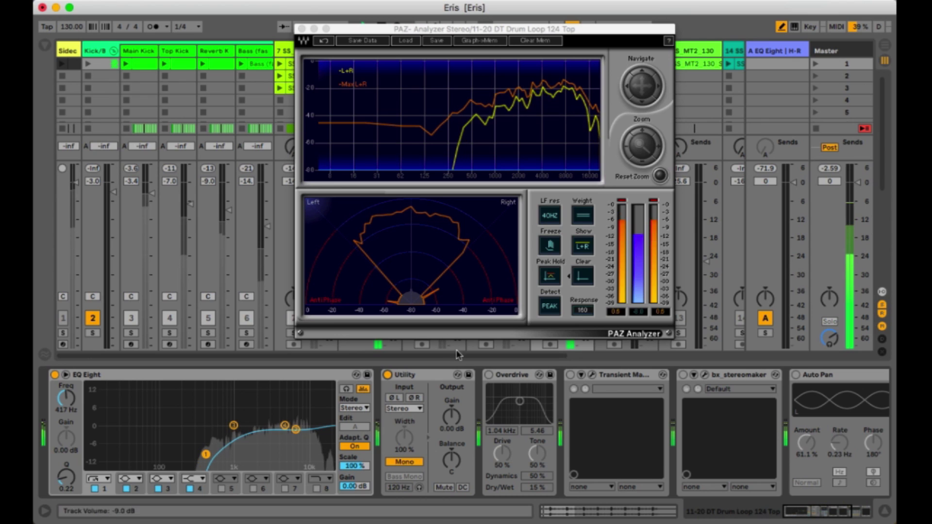
pyautogui.click(489, 376)
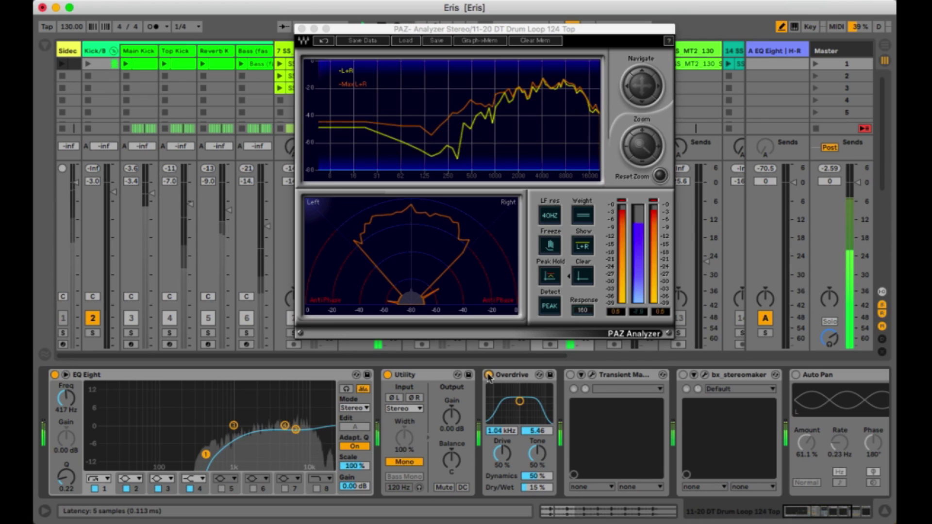
pyautogui.moveTo(520, 401); pyautogui.dragTo(519, 404)
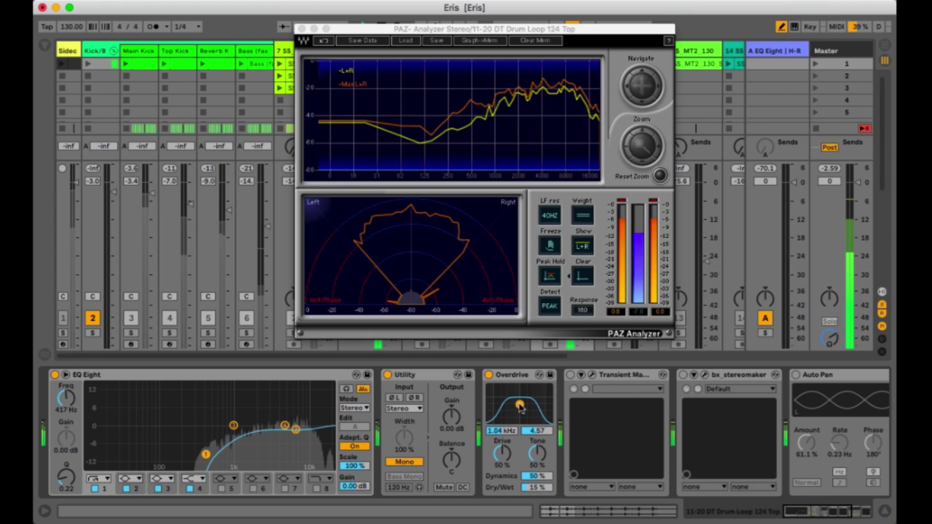
# - Turn Transient Master back on, examine its sustain setting during playback and close its window
pyautogui.click(571, 376)
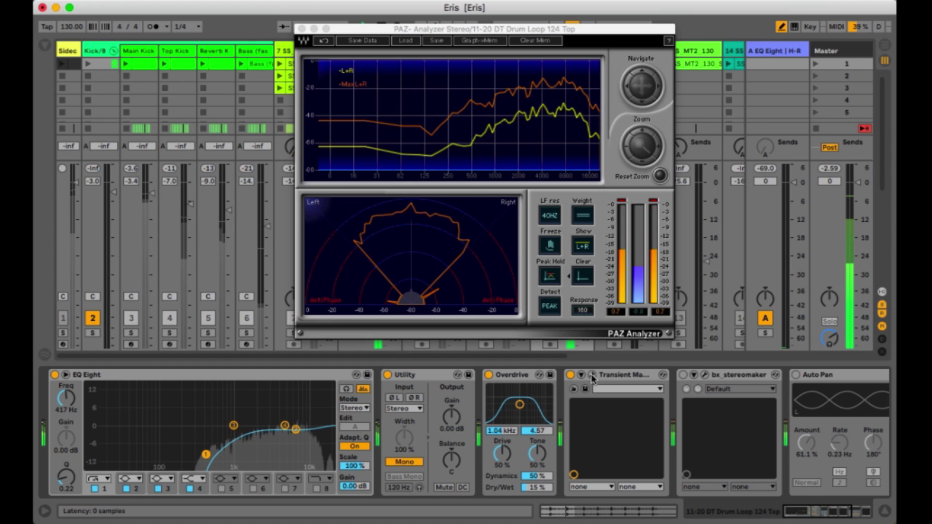
pyautogui.click(593, 375)
pyautogui.click(310, 177)
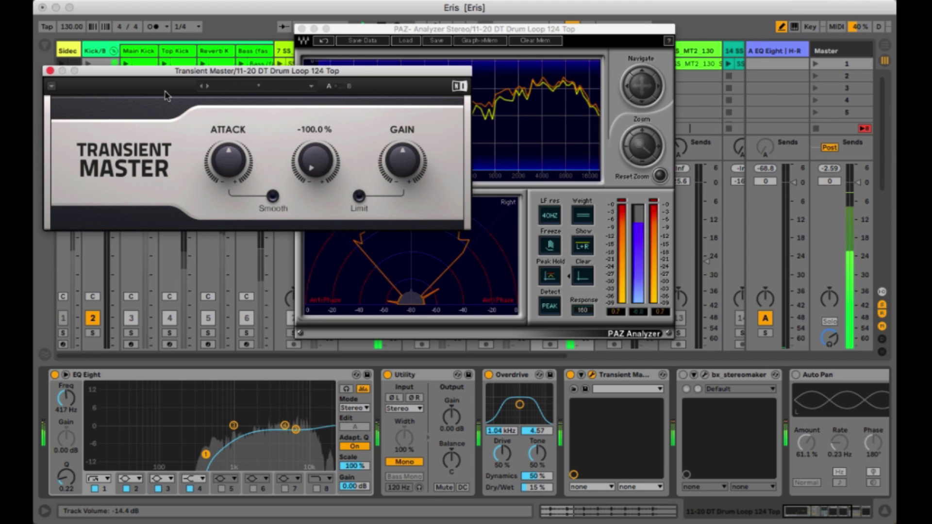
pyautogui.click(49, 71)
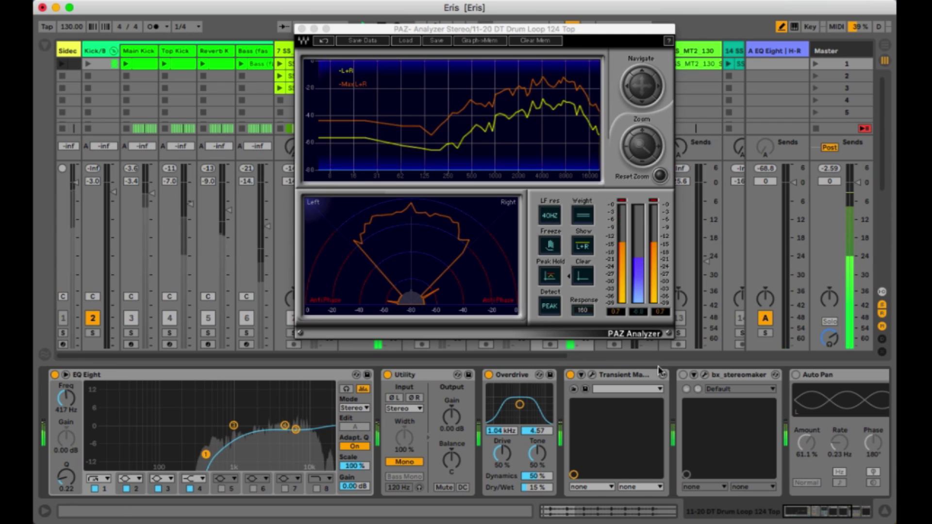
# - Turn bx_stereomaker back on, open its settings, and compare the sound by switching Utility and bx_stereomaker off and on again
pyautogui.click(682, 375)
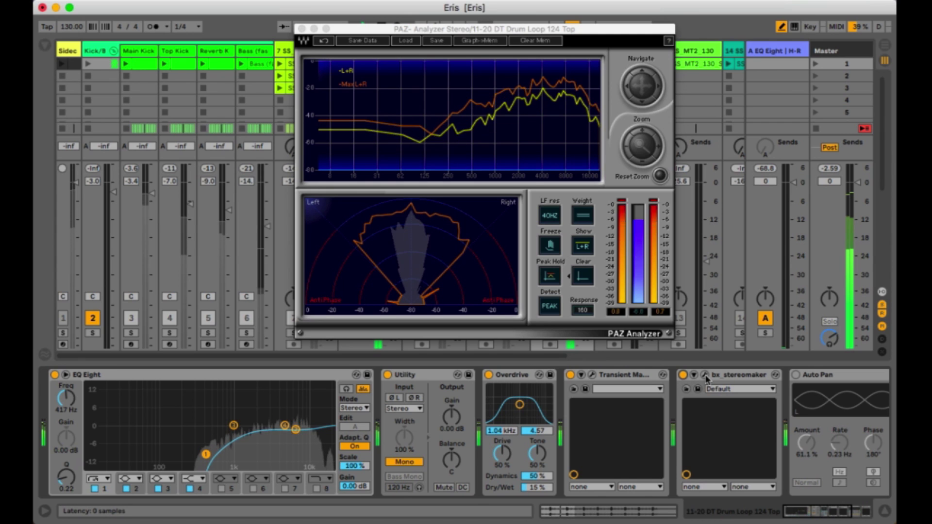
pyautogui.click(705, 375)
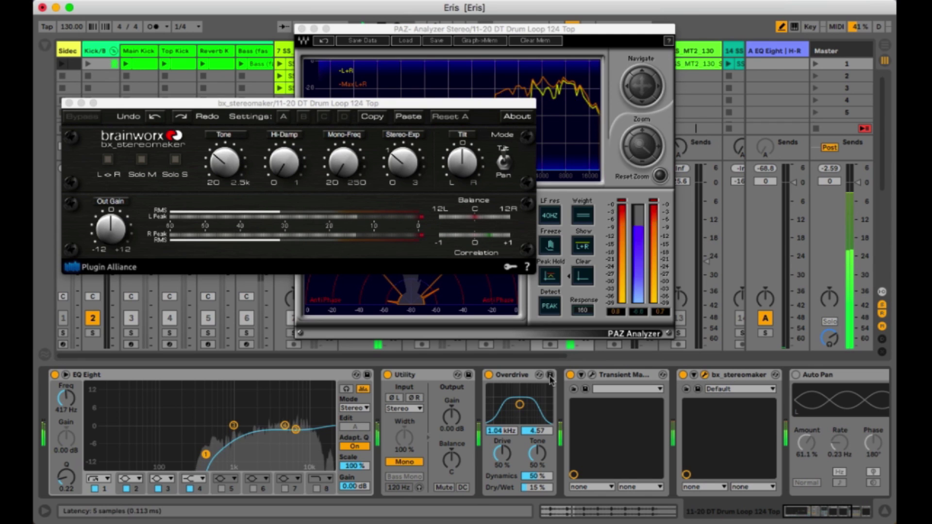
pyautogui.click(387, 375)
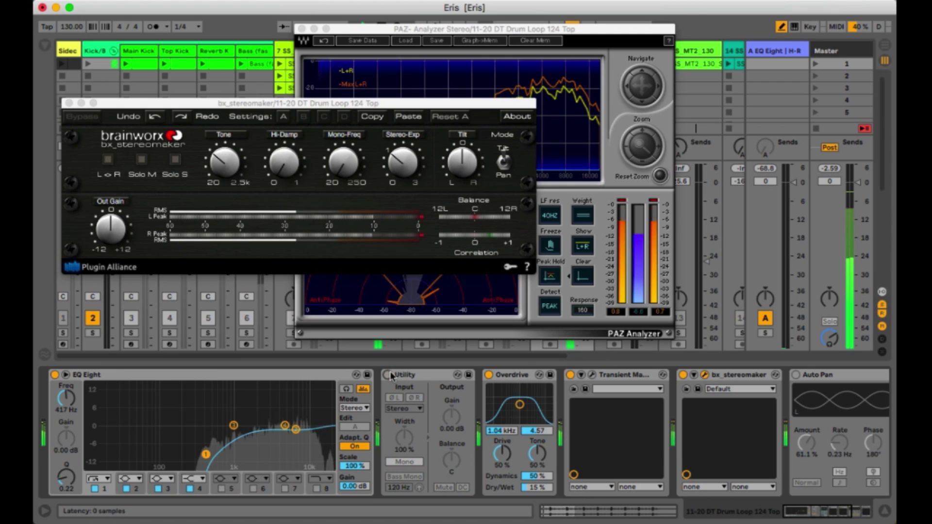
pyautogui.click(683, 375)
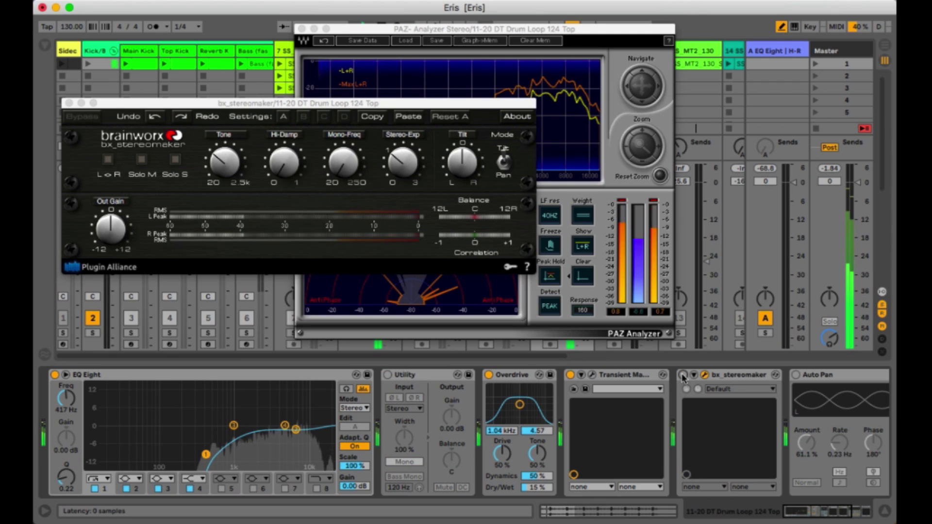
pyautogui.click(683, 376)
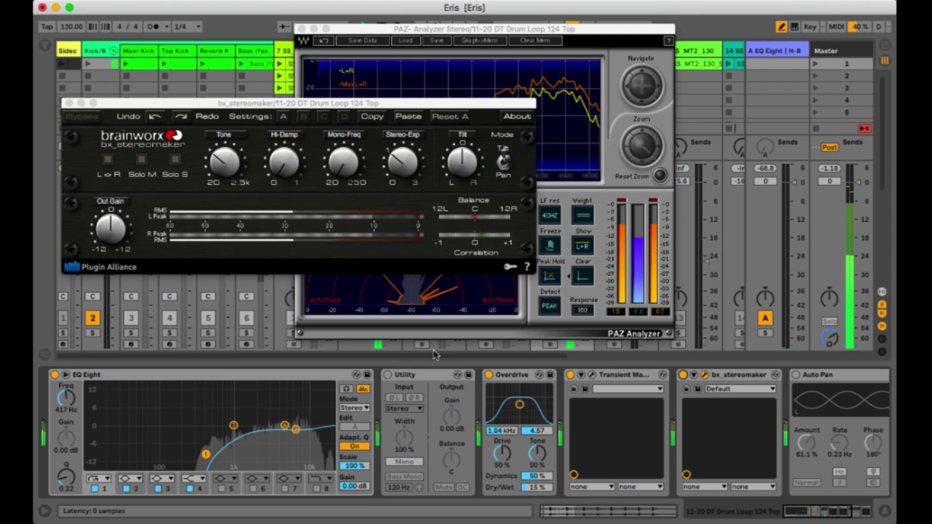
pyautogui.click(388, 375)
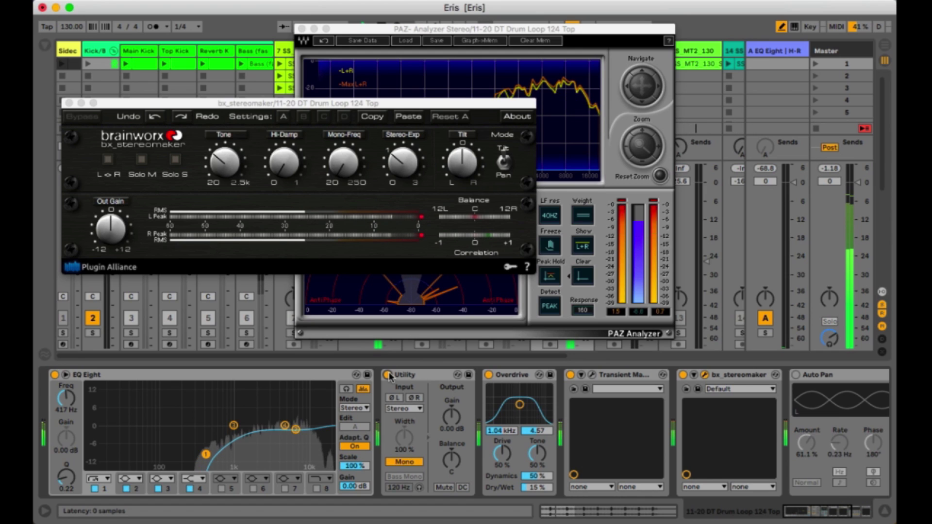
# - Turn Auto Pan back on and examine its effect in the stereo analyzer, and close the bx_stereomaker and PAZ-Analyzer windows
pyautogui.click(797, 374)
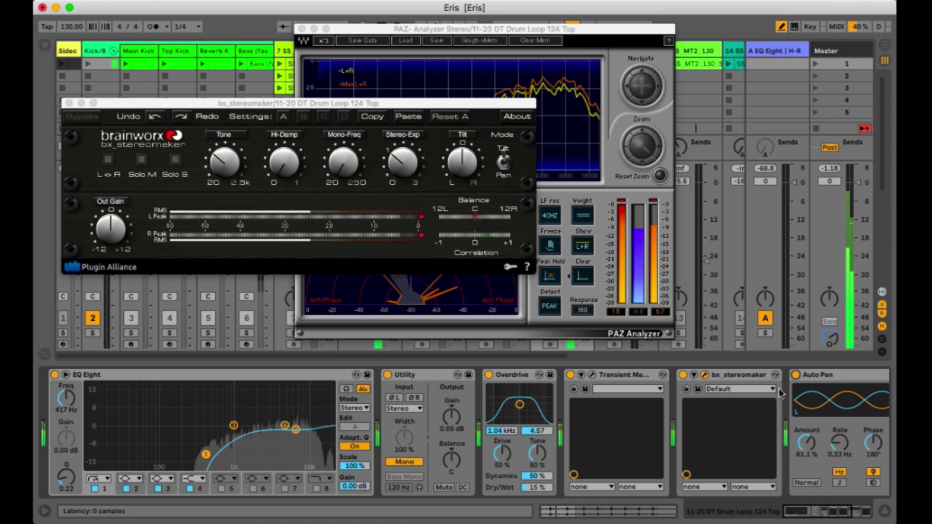
pyautogui.hscroll(5, 780, 393)
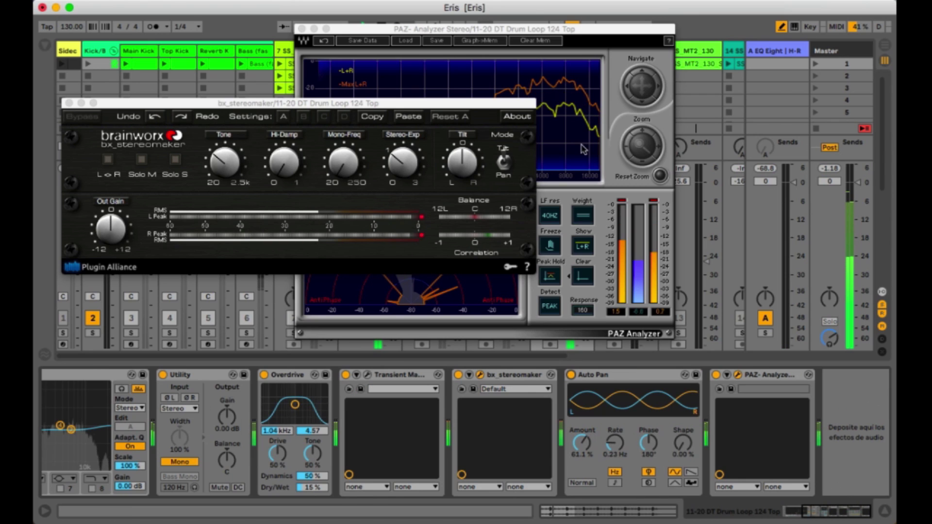
pyautogui.click(69, 103)
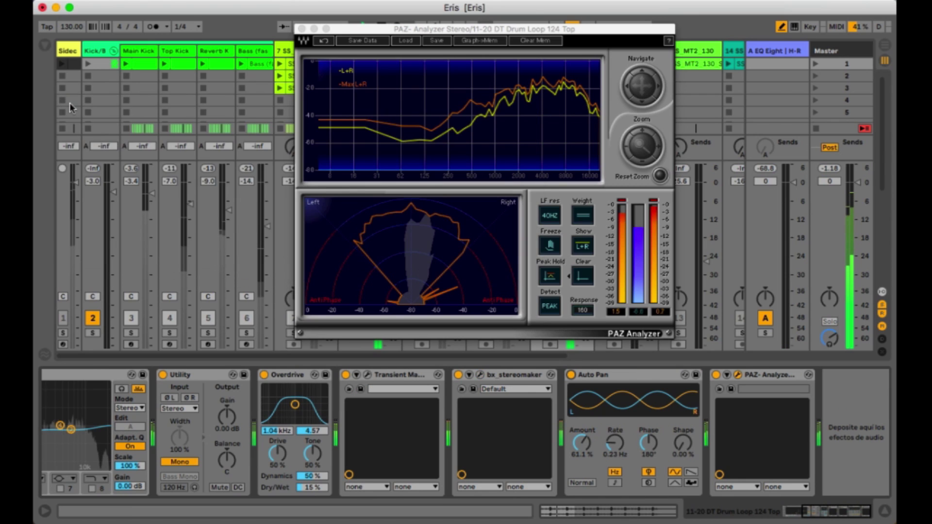
pyautogui.click(302, 29)
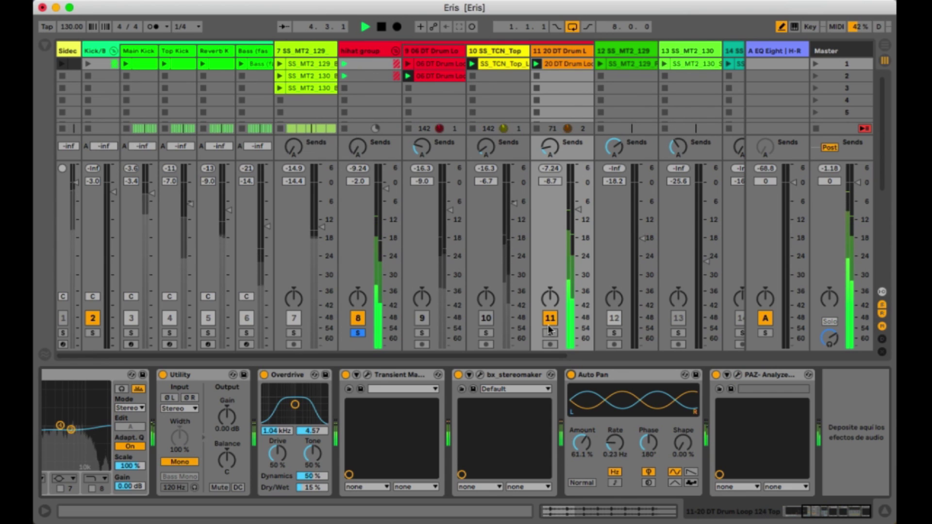
# - Reactivate tracks 10 and 9, unsolo the hihat group to hear the full mix, and mute track 9 again before stopping playback
pyautogui.click(486, 318)
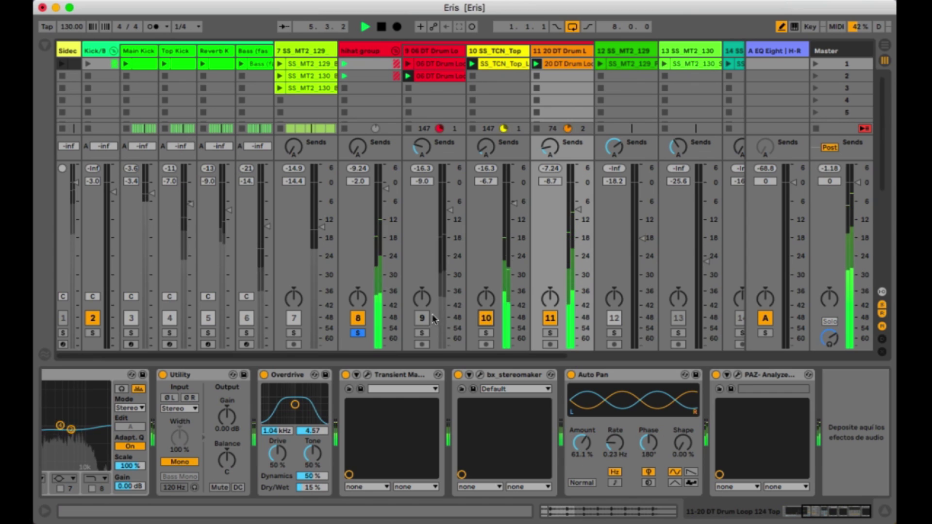
pyautogui.click(422, 319)
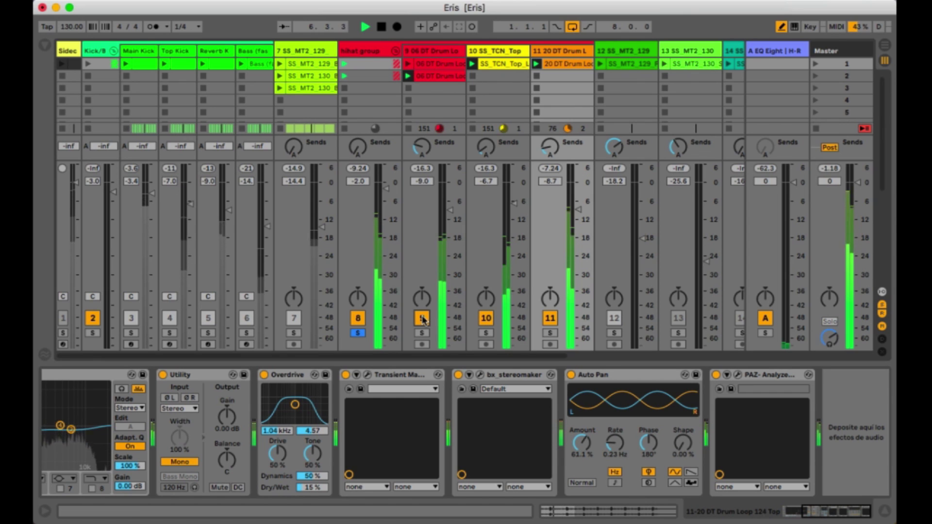
pyautogui.click(357, 334)
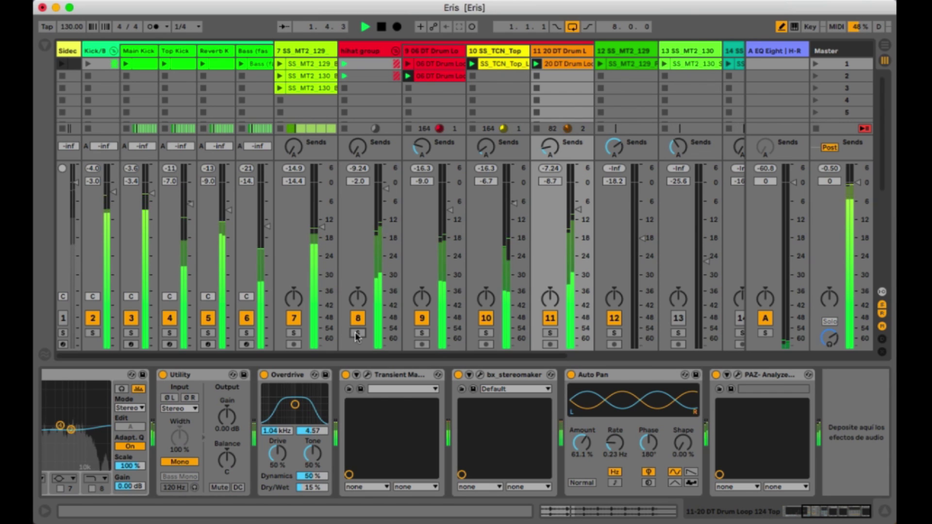
pyautogui.press('XF86AudioRaiseVolume')
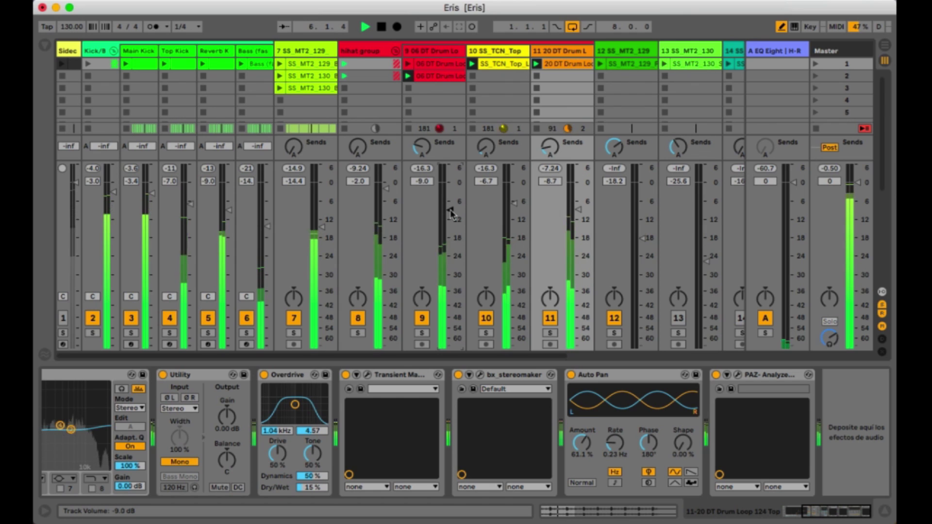
pyautogui.click(422, 318)
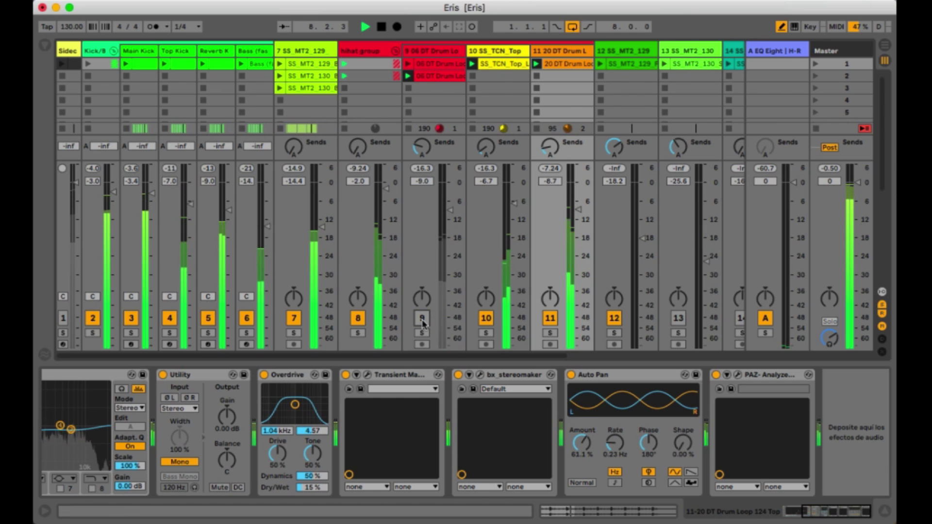
pyautogui.press('space')
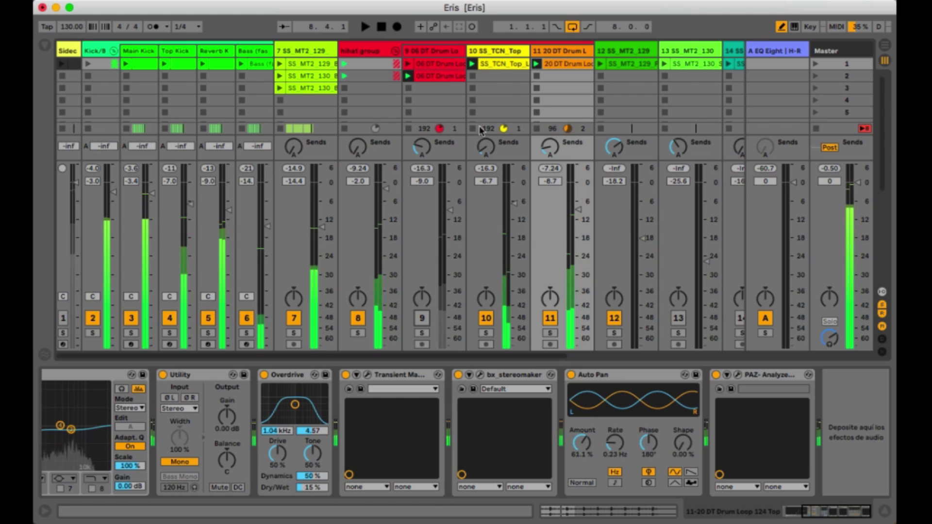
# - Copy the three hihat loop clips to bar 1 of the arrangement and return playback to the arrangement
pyautogui.click(454, 76)
pyautogui.click(561, 67)
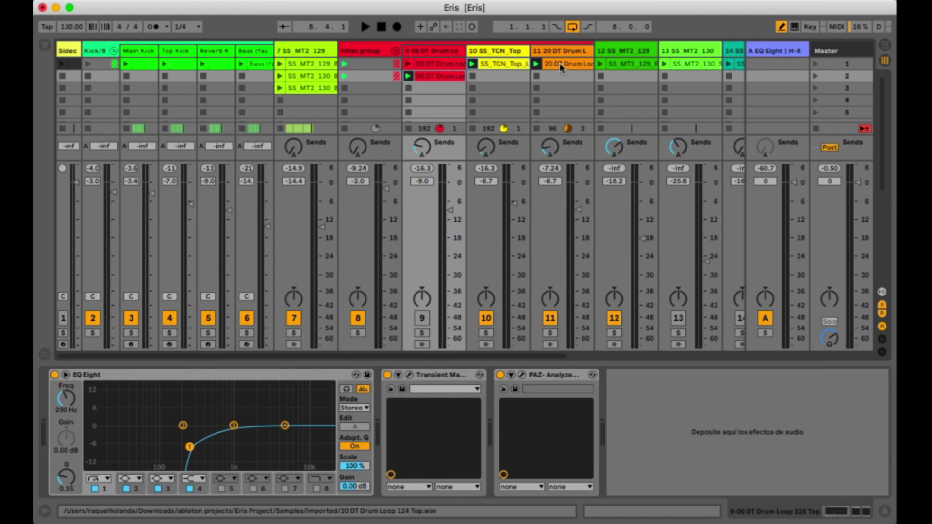
pyautogui.hscroll(2, 837, 44)
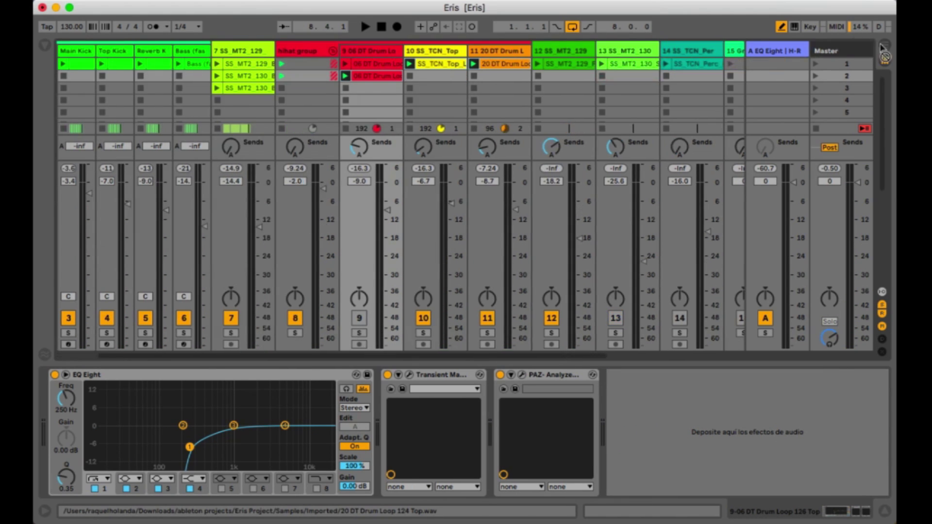
pyautogui.moveTo(882, 46); pyautogui.dragTo(65, 373)
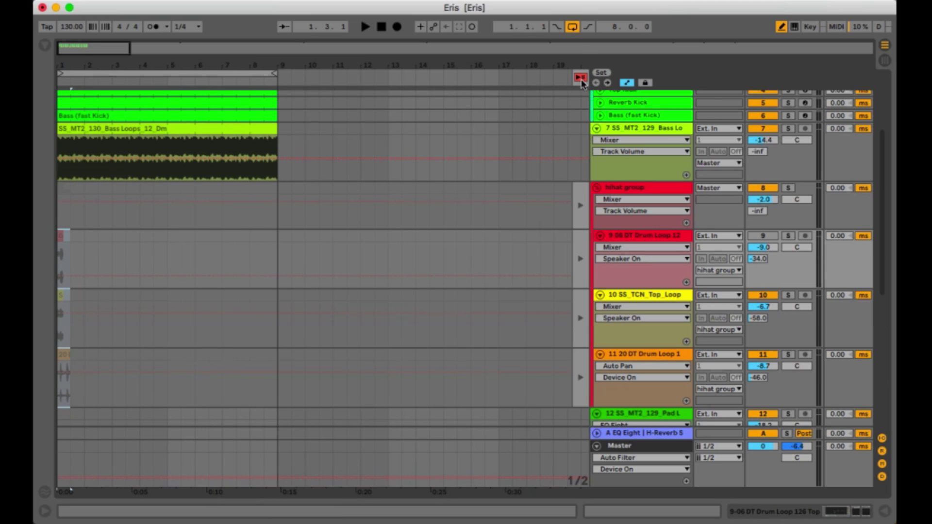
pyautogui.click(581, 78)
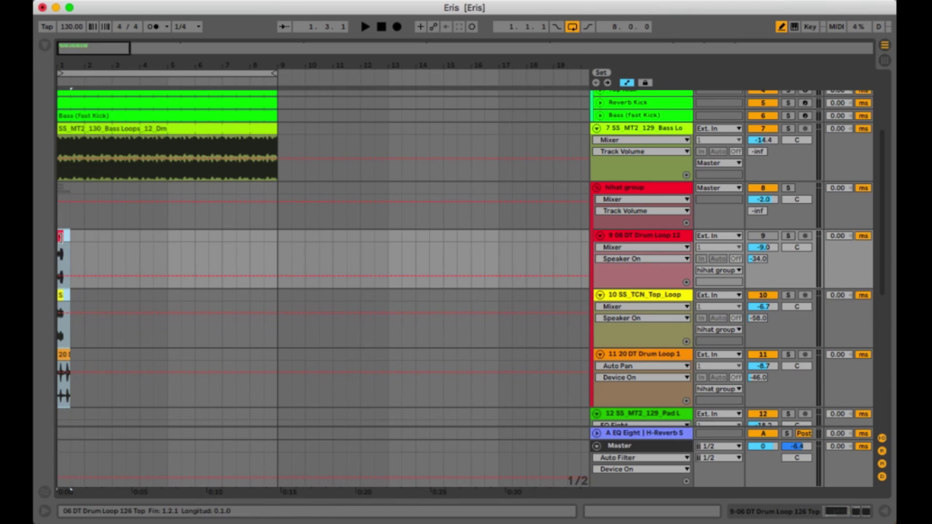
# - Extend the three hihat clips to bar 9 and fold tracks 9, 10 and 11
pyautogui.moveTo(60, 238); pyautogui.dragTo(281, 248)
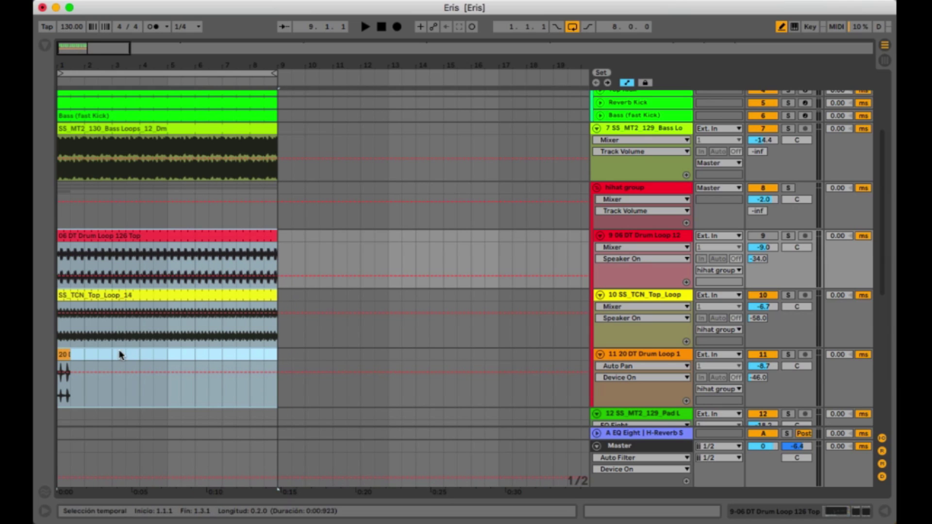
pyautogui.moveTo(69, 355); pyautogui.dragTo(278, 358)
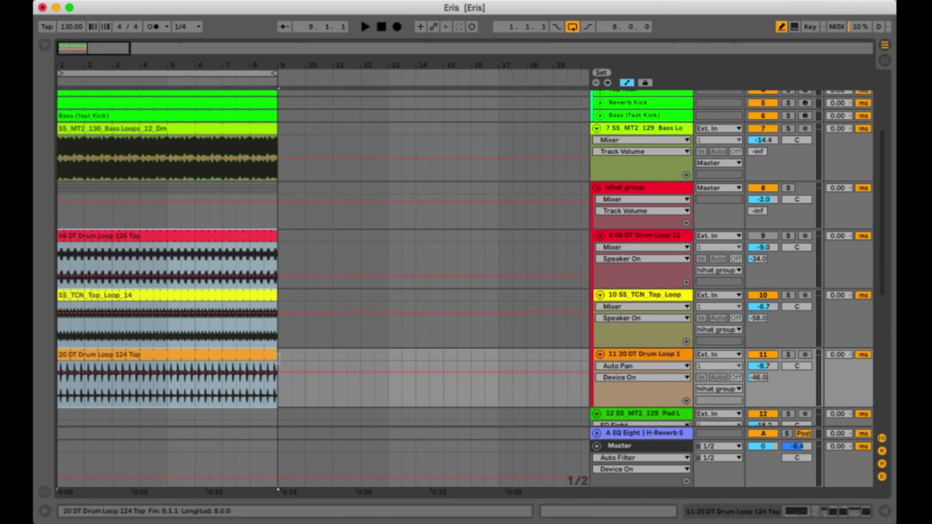
pyautogui.click(602, 236)
pyautogui.click(602, 249)
pyautogui.click(601, 261)
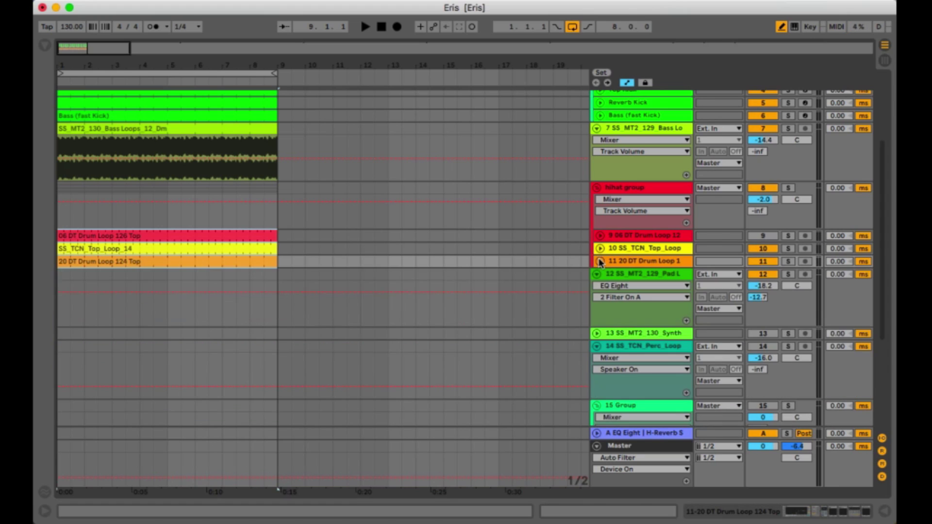
# - Play the arrangement and compare the mix with track 9 active and muted
pyautogui.press('space')
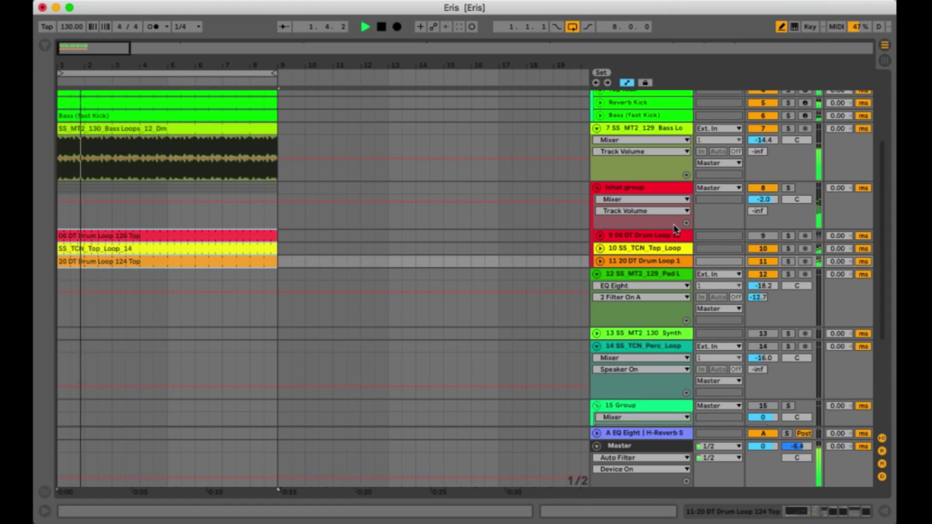
pyautogui.click(764, 237)
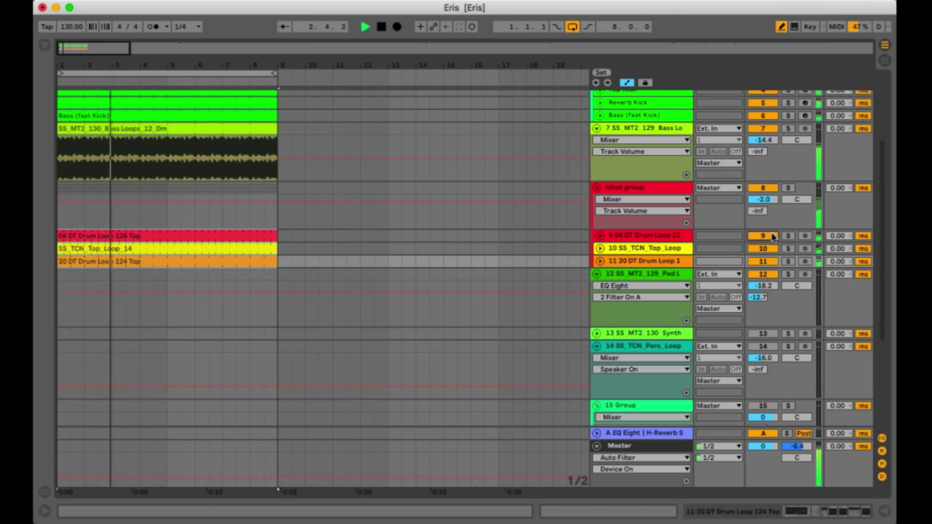
pyautogui.click(772, 236)
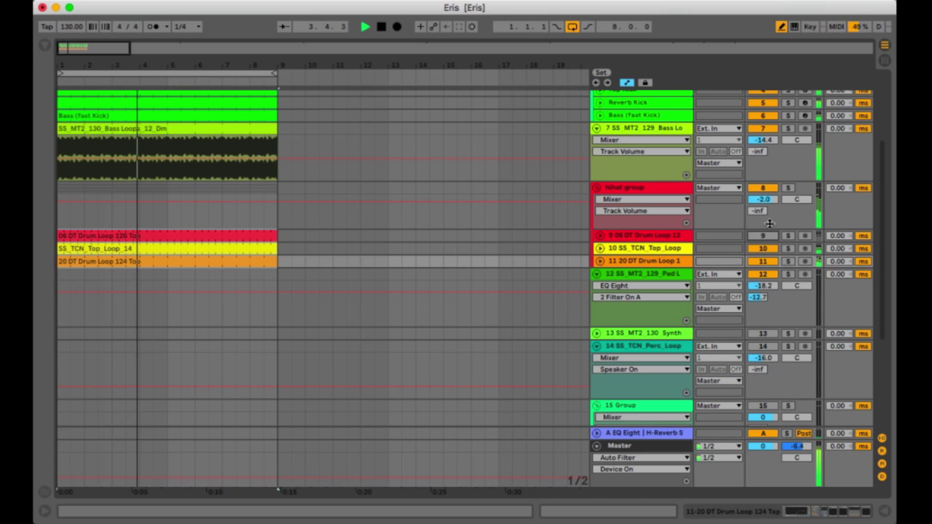
# - Turn on the hihat group's Auto Filter and lower its cutoff to 1.39 kHz with 29 % resonance while auditioning
pyautogui.doubleClick(636, 188)
pyautogui.press('space')
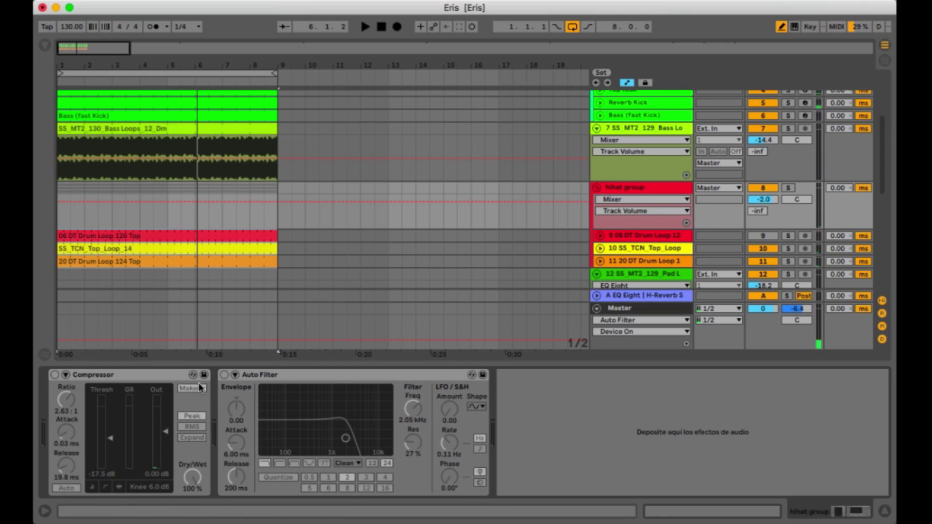
pyautogui.click(224, 375)
pyautogui.press('space')
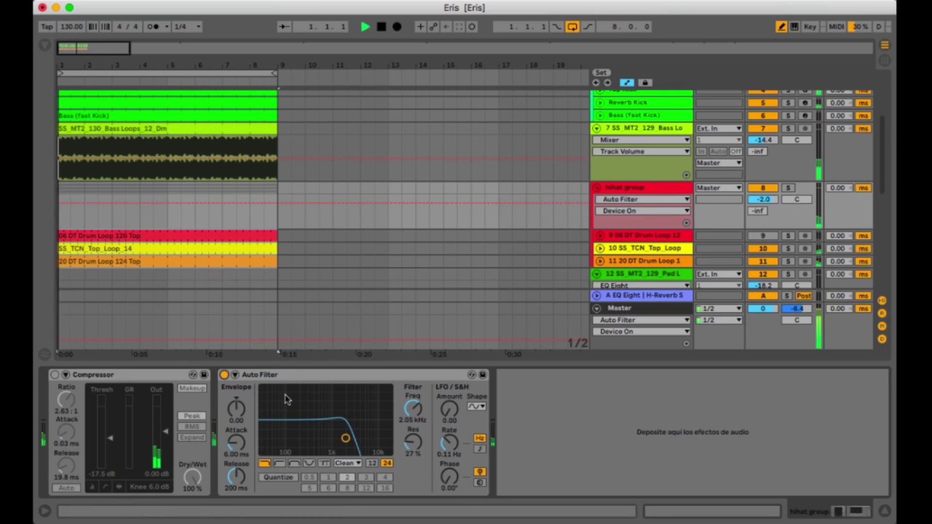
pyautogui.moveTo(346, 438)
pyautogui.mouseDown()
pyautogui.moveTo(337, 430)
pyautogui.moveTo(338, 438)
pyautogui.mouseUp()
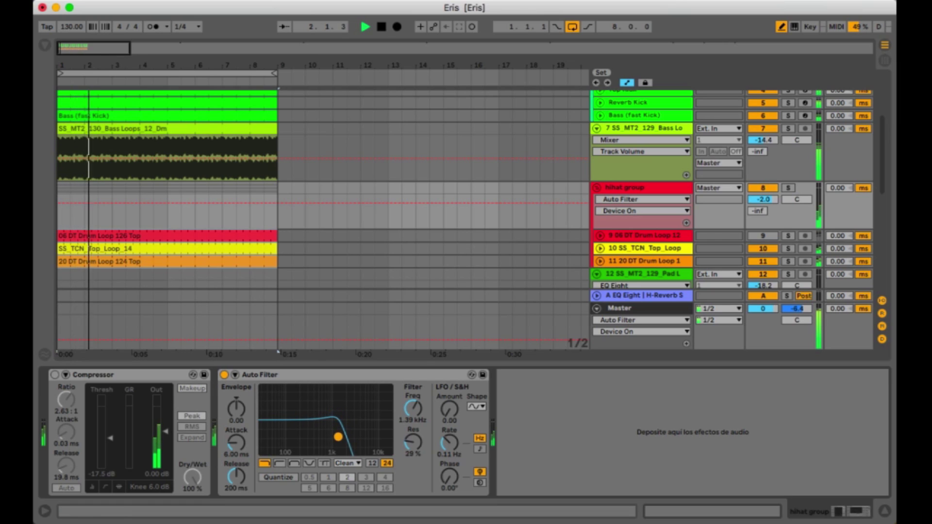
pyautogui.press('space')
# - Add Transient Master from the favourites after the hihat group's Auto Filter, set its sustain to -100 % and close its window during playback
pyautogui.click(45, 45)
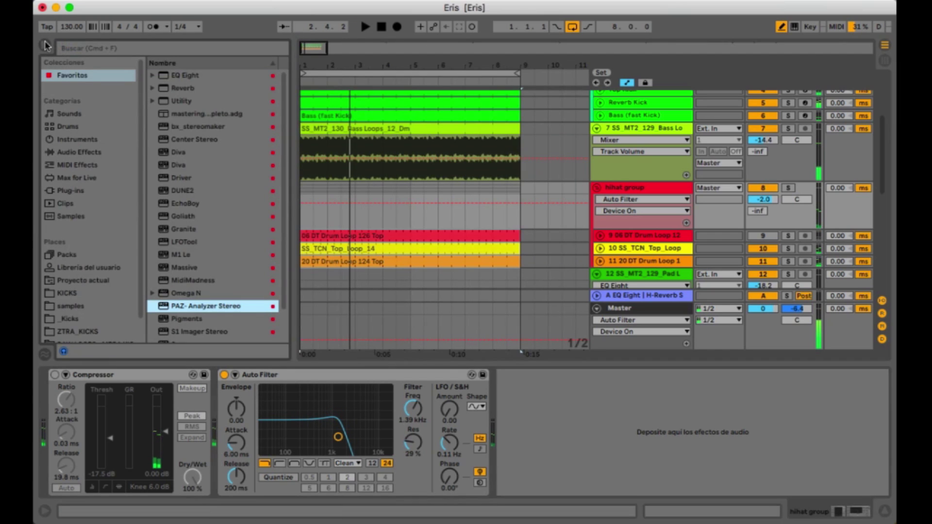
pyautogui.scroll(-3, 207, 317)
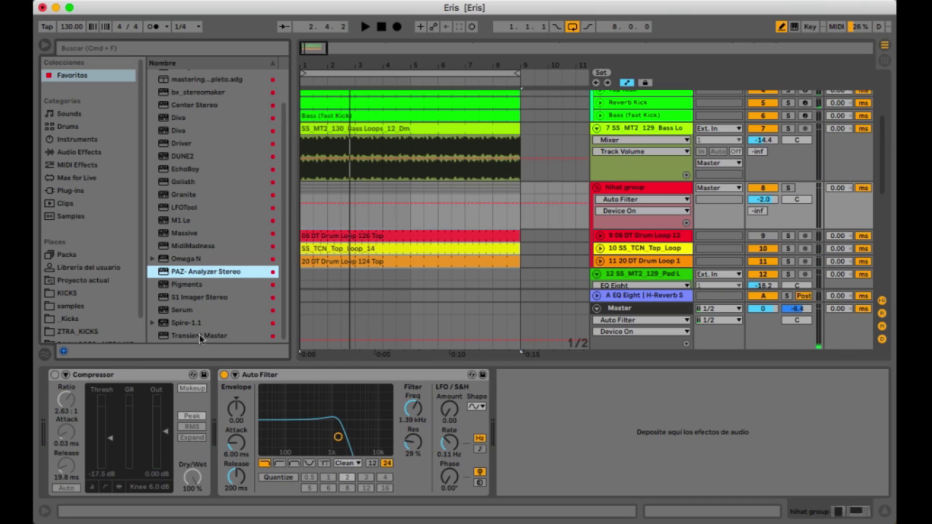
pyautogui.click(199, 335)
pyautogui.moveTo(562, 372); pyautogui.dragTo(562, 379)
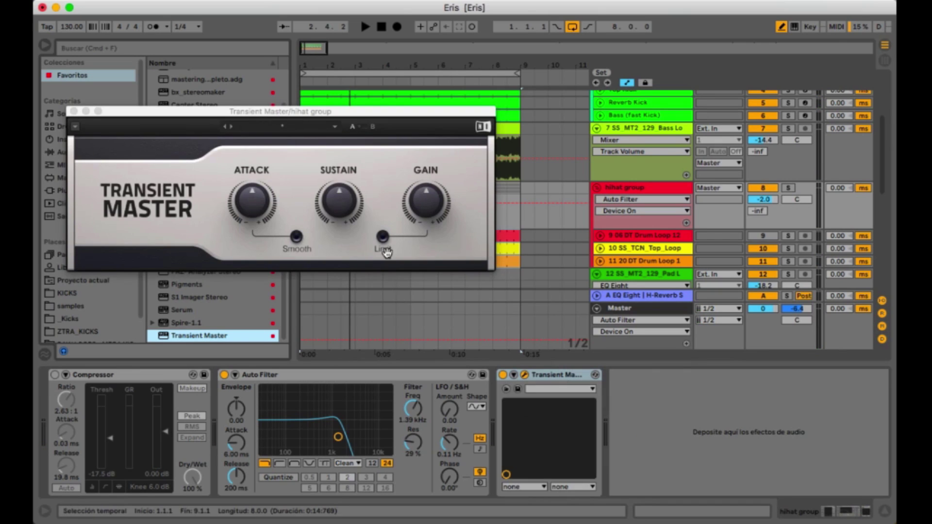
pyautogui.click(335, 194)
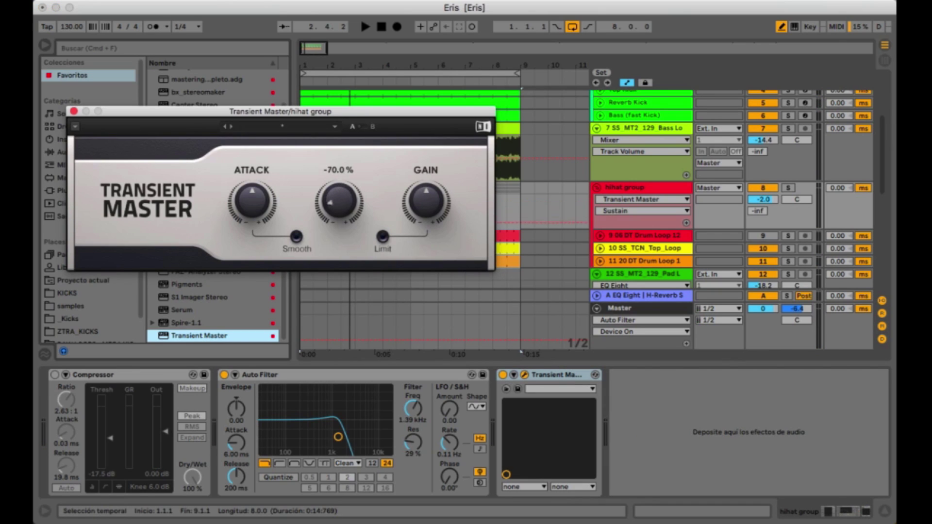
pyautogui.press('space')
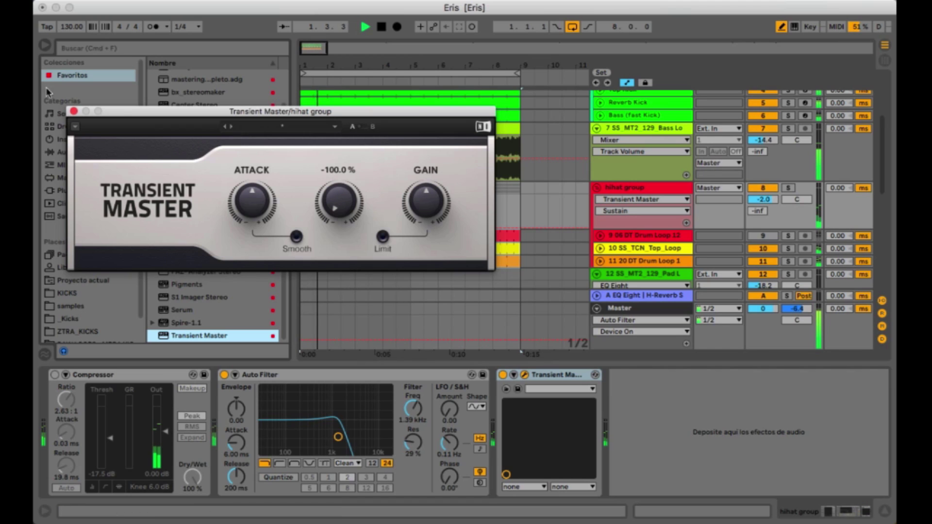
pyautogui.click(74, 112)
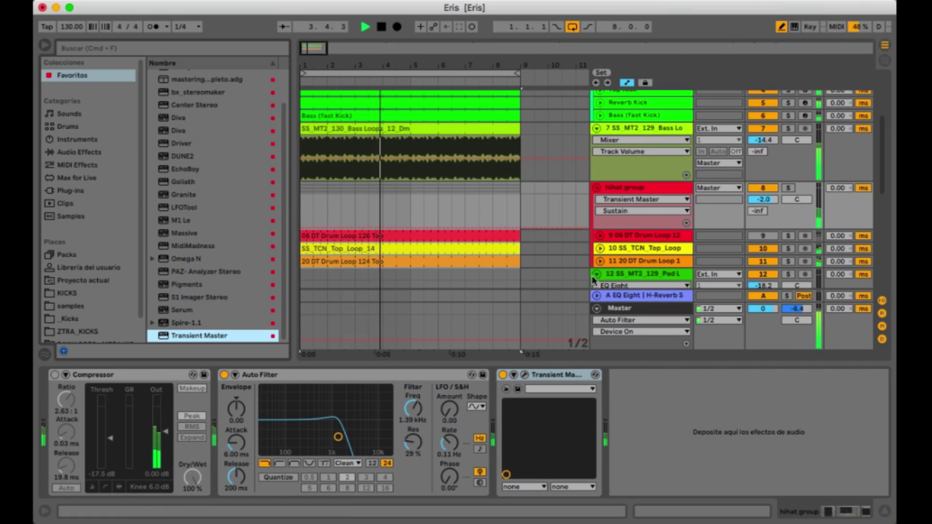
# - Compare the sound with Transient Master's sustain at -1 % and at -100 %, and close its window
pyautogui.click(526, 375)
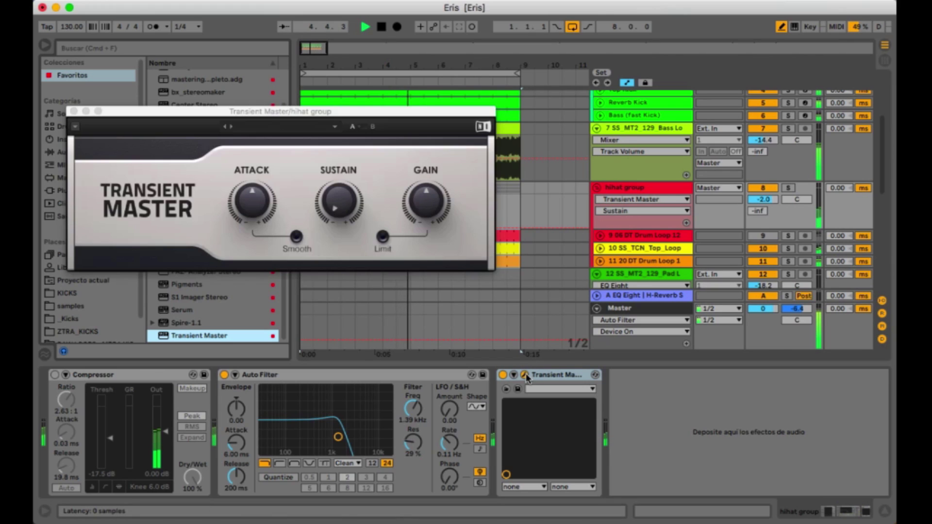
pyautogui.moveTo(338, 201); pyautogui.dragTo(338, 221)
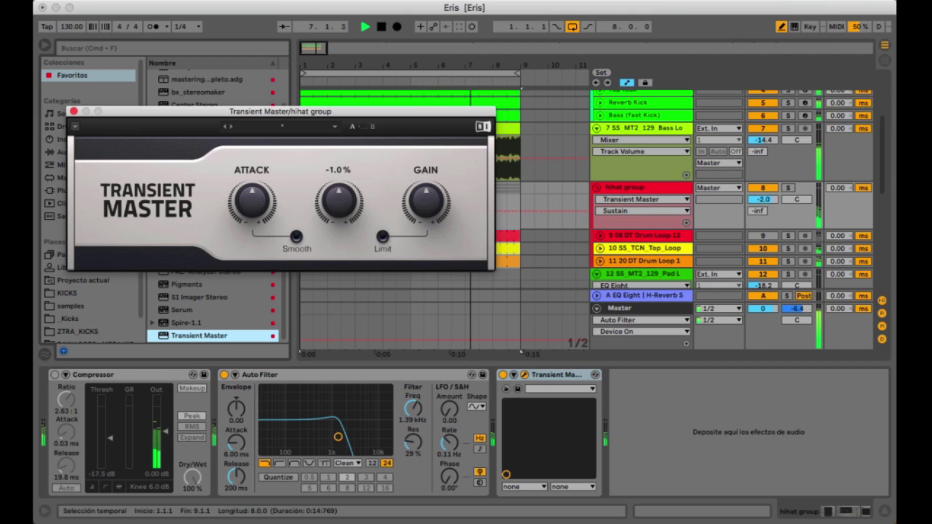
pyautogui.moveTo(338, 201); pyautogui.dragTo(348, 241)
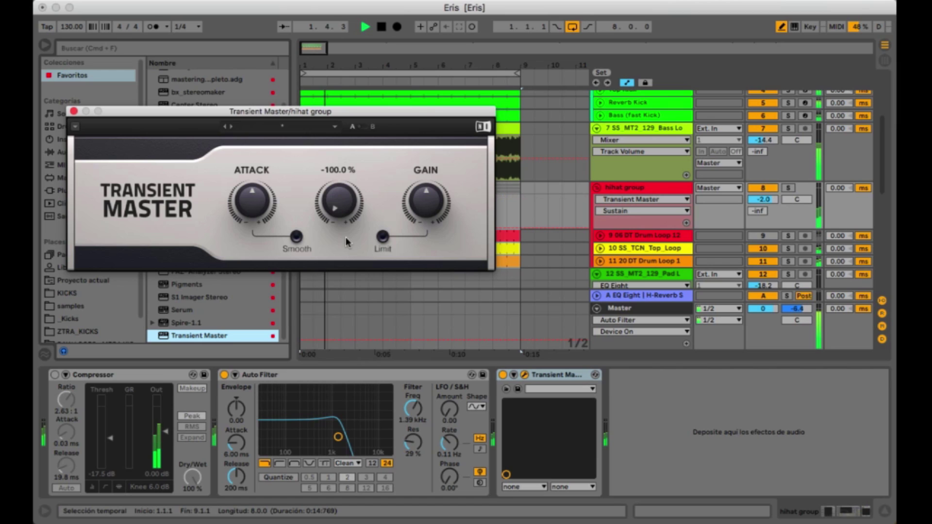
pyautogui.click(74, 112)
# - Move Transient Master ahead of Auto Filter, and lower the filter's cutoff to 972 Hz with 27 % resonance, restarting playback
pyautogui.click(327, 406)
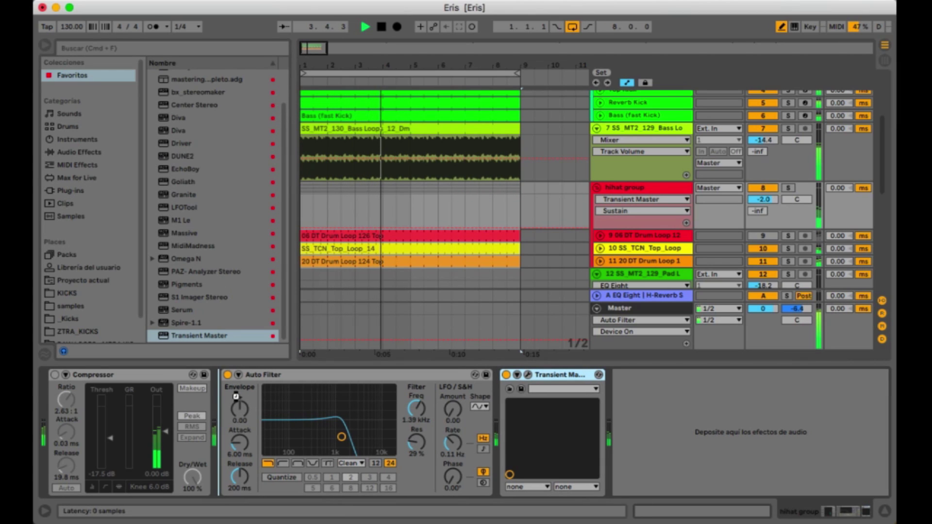
pyautogui.moveTo(236, 397); pyautogui.dragTo(238, 398)
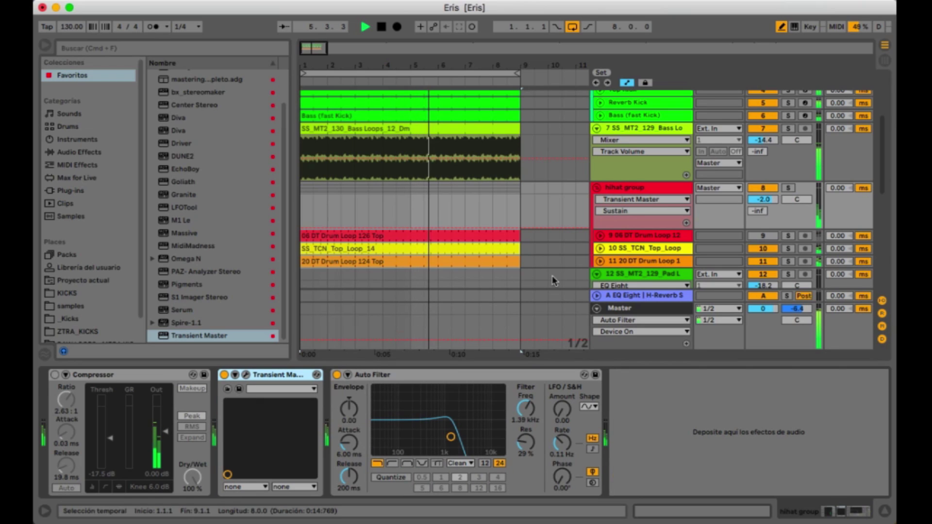
pyautogui.press('space')
pyautogui.moveTo(451, 436); pyautogui.dragTo(444, 437)
pyautogui.press('space')
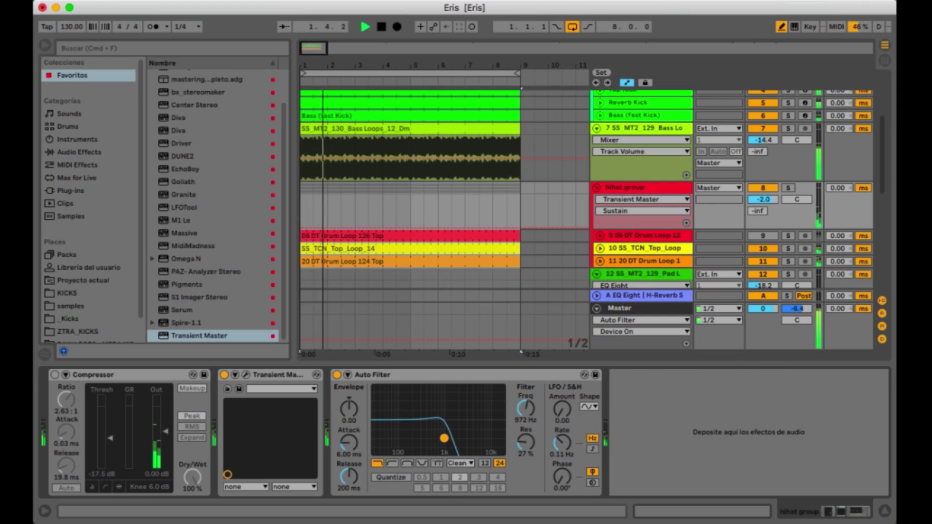
# - Stop playback, hide the browser, and draw a low start and high end in the hihat group's Auto Filter frequency automation across bars 1–9
pyautogui.press('space')
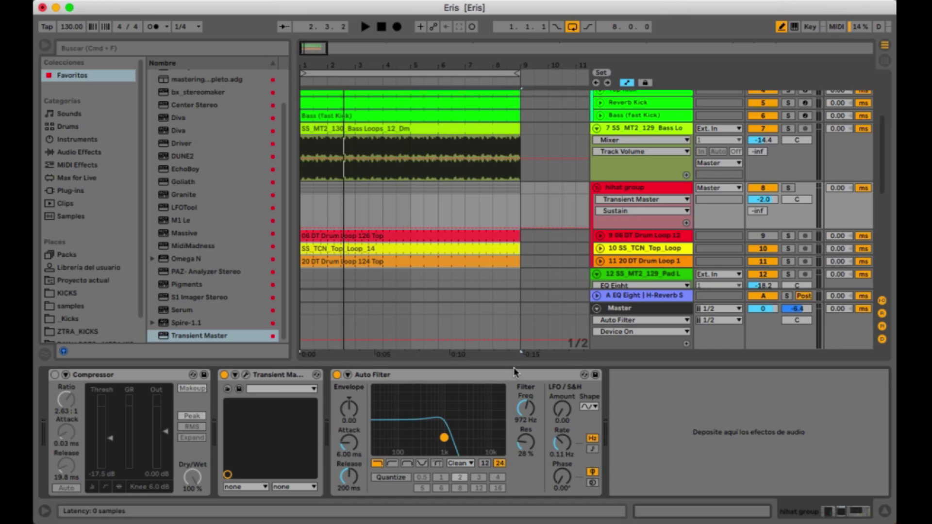
pyautogui.click(42, 46)
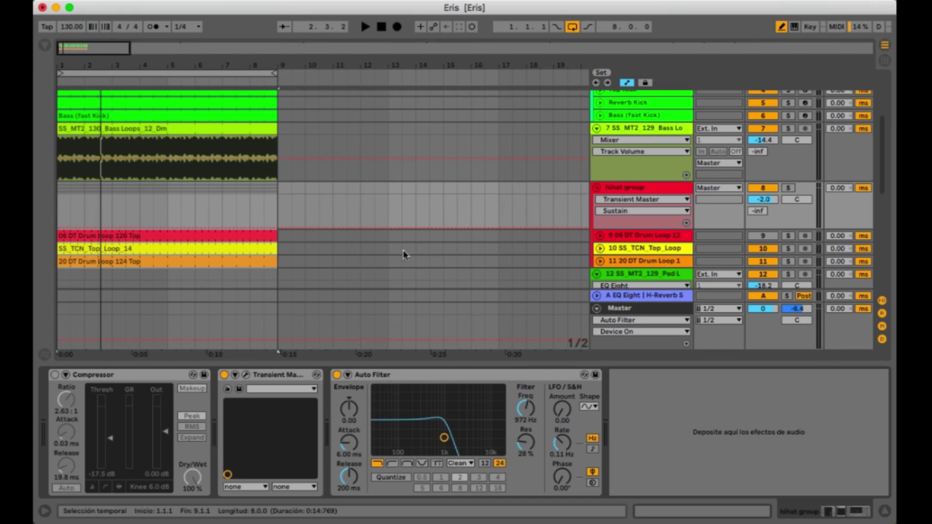
pyautogui.click(526, 412)
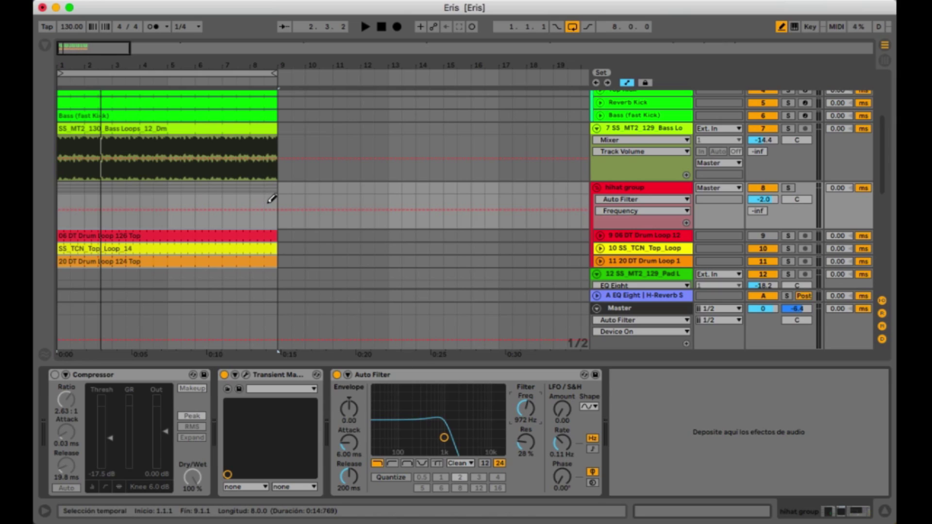
pyautogui.moveTo(272, 199); pyautogui.dragTo(274, 189)
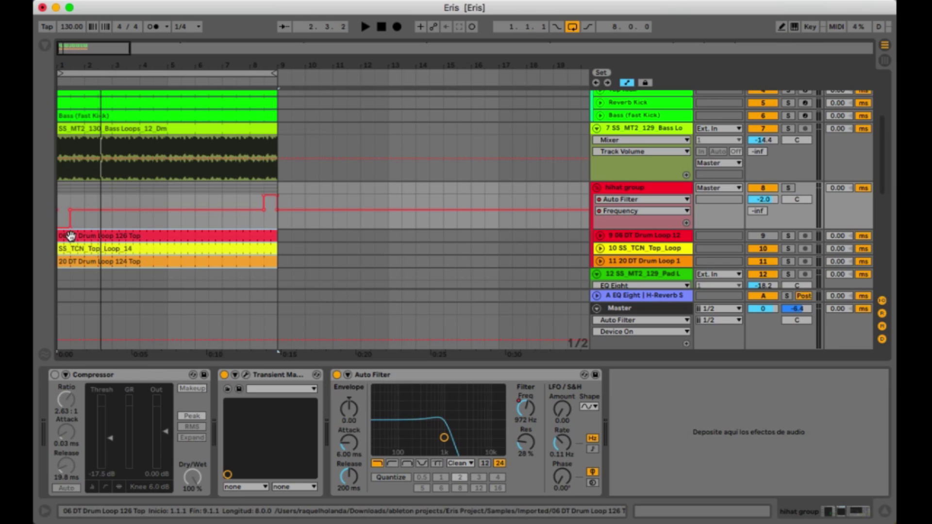
# - Shape the hihat group's filter frequency automation into a ramp from 26 Hz at bar 1 to 5.13 kHz at bar 9, and play it
pyautogui.click(70, 230)
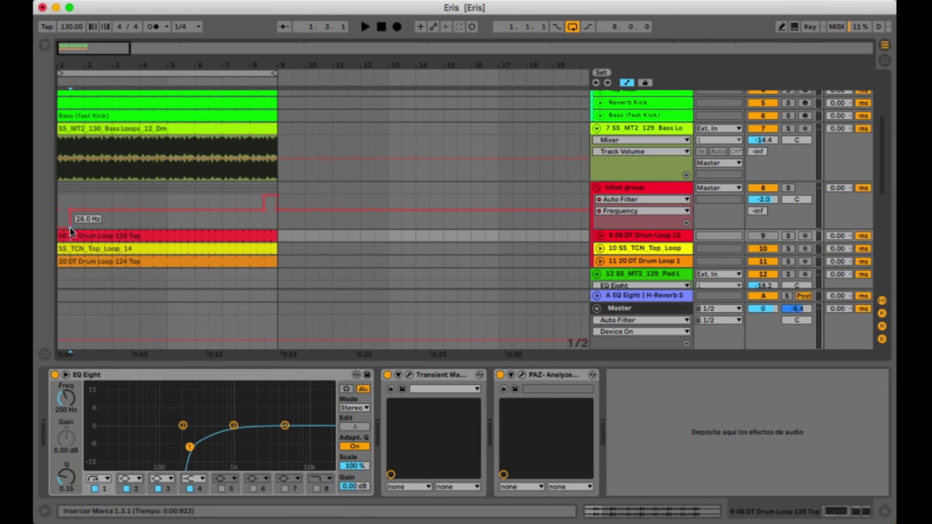
pyautogui.click(71, 231)
pyautogui.click(71, 209)
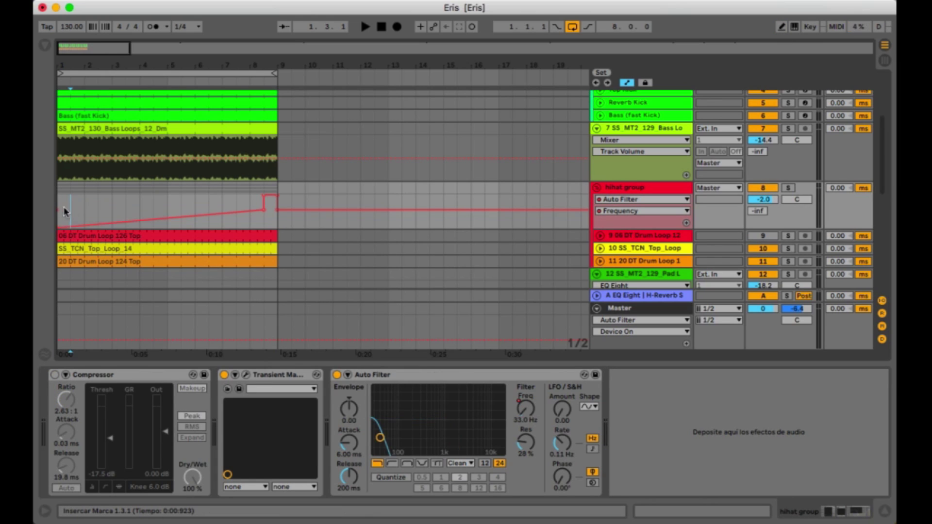
pyautogui.click(58, 212)
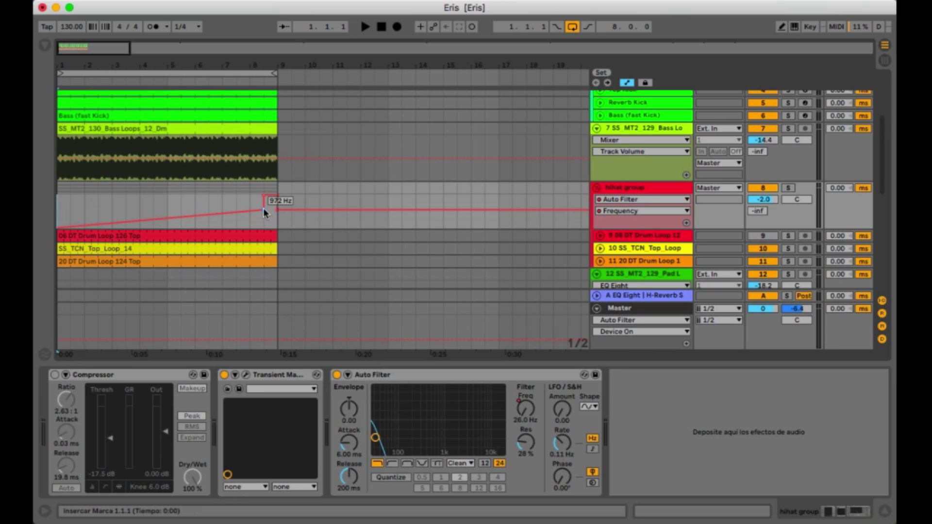
pyautogui.moveTo(263, 210)
pyautogui.mouseDown()
pyautogui.moveTo(265, 199)
pyautogui.moveTo(278, 202)
pyautogui.mouseUp()
pyautogui.press('space')
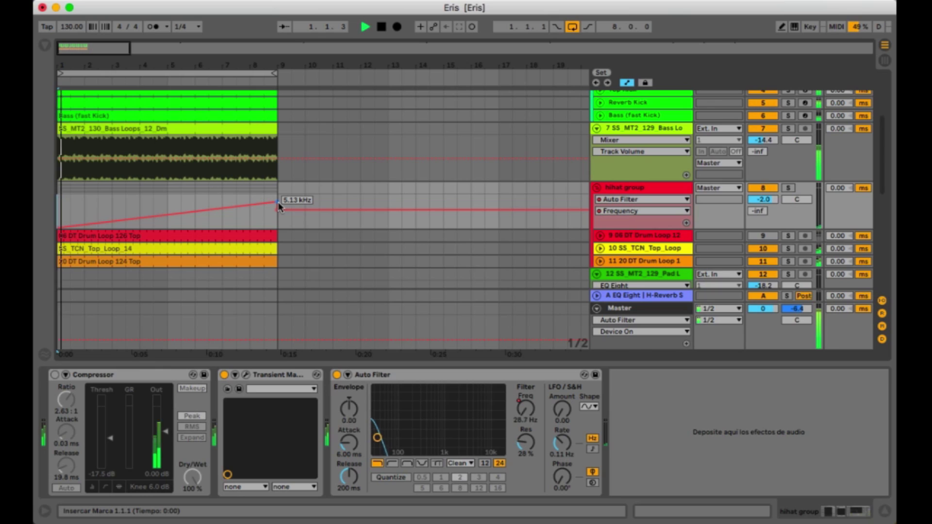
# - Raise the frequency ramp's starting point at bar 1 to 260 Hz and further to about 512 Hz, auditioning from the loop's start
pyautogui.moveTo(58, 229)
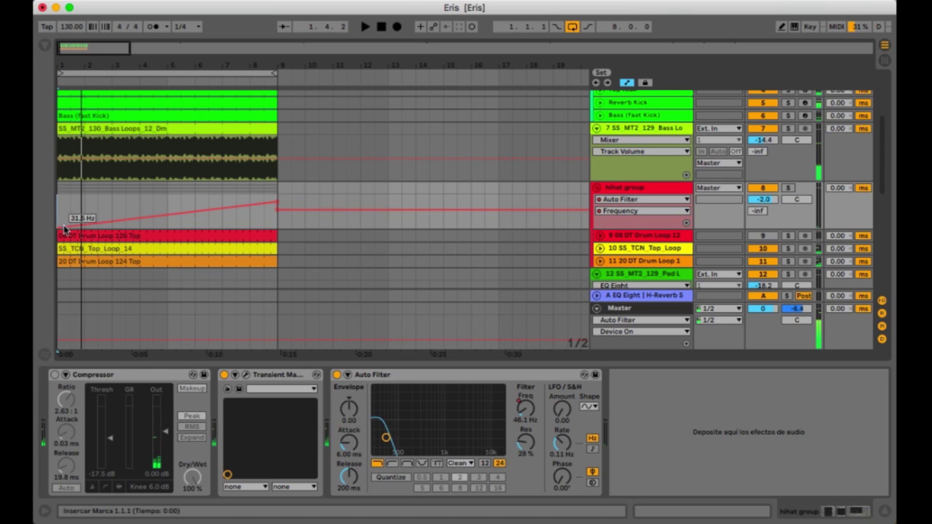
pyautogui.moveTo(58, 230); pyautogui.dragTo(58, 216)
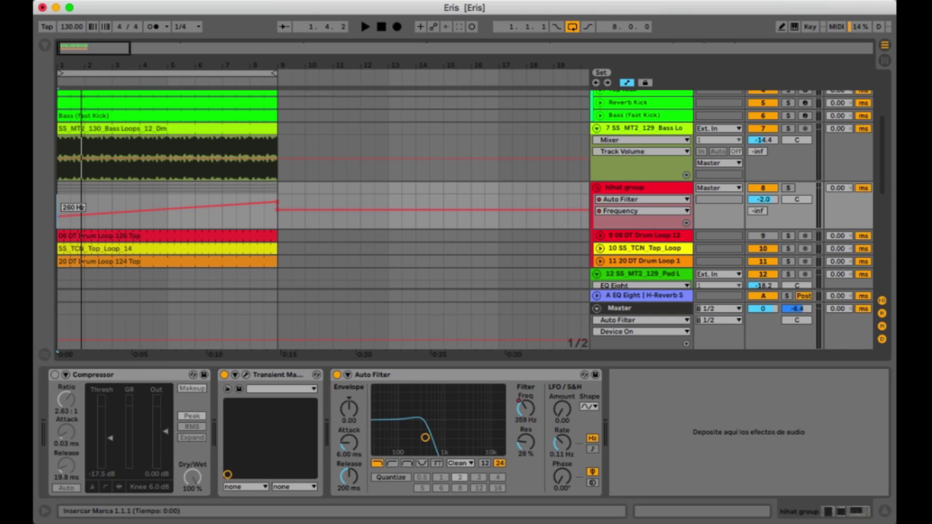
pyautogui.click(74, 74)
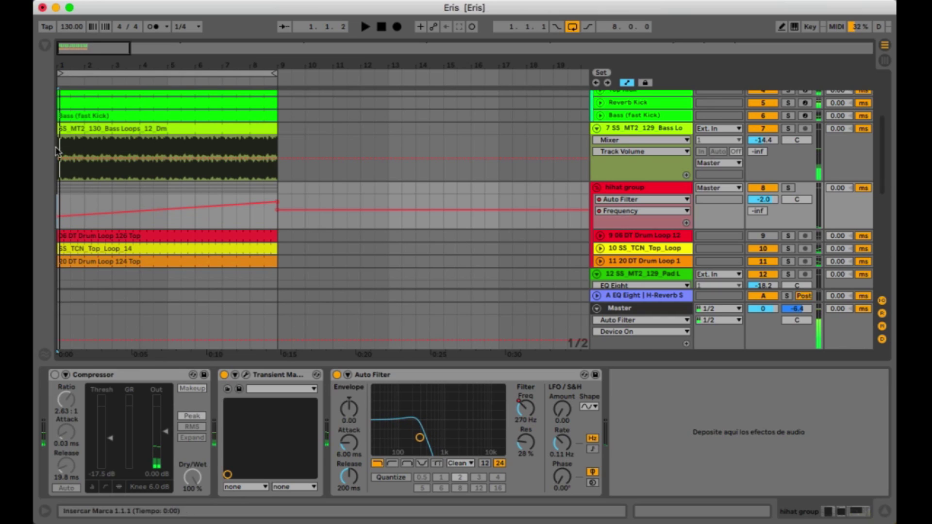
pyautogui.moveTo(57, 216)
pyautogui.moveTo(58, 217); pyautogui.dragTo(57, 212)
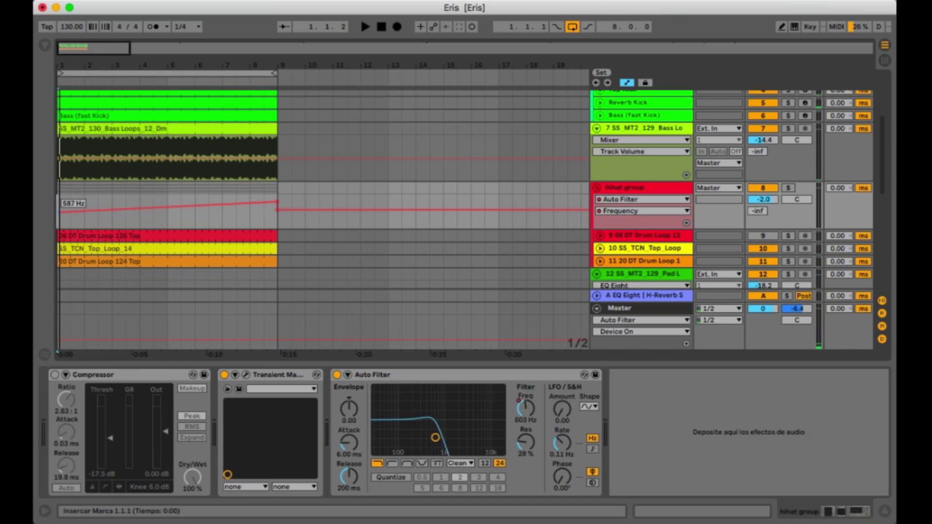
pyautogui.click(86, 73)
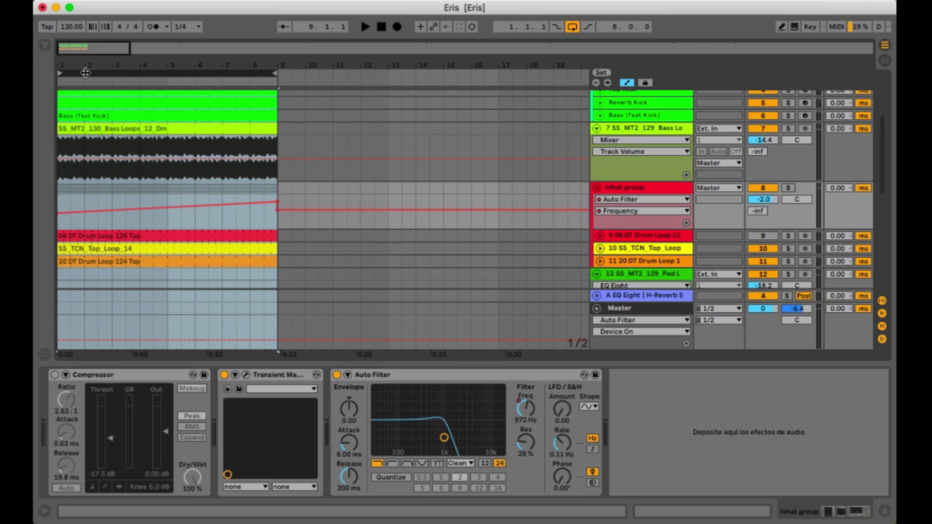
pyautogui.press('space')
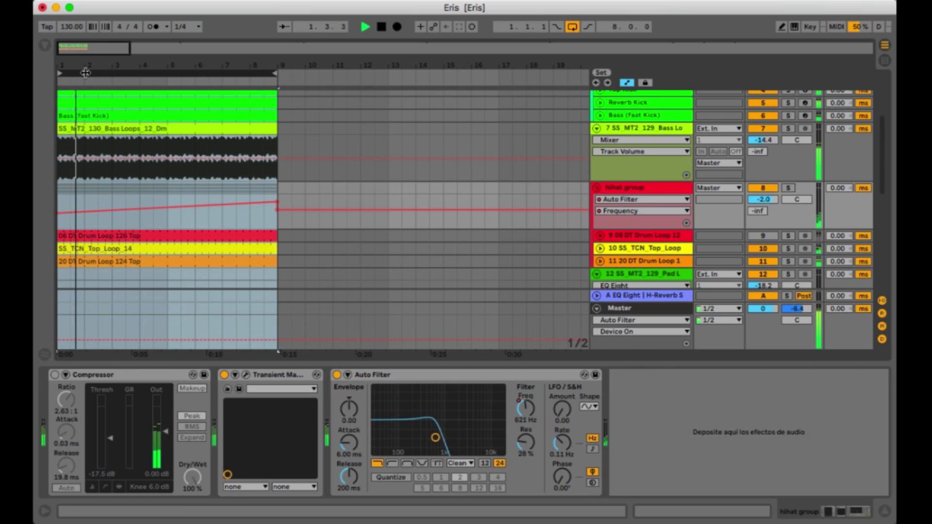
# - Raise the filter frequency automation after bar 9 to 19.9 kHz, and add a 1.62 kHz breakpoint to the ramp at bar 5
pyautogui.click(224, 226)
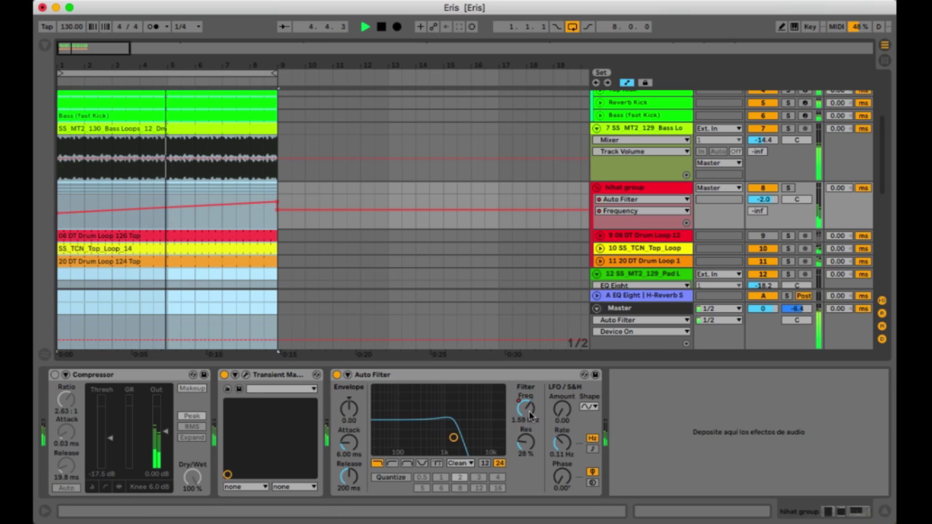
pyautogui.moveTo(280, 210)
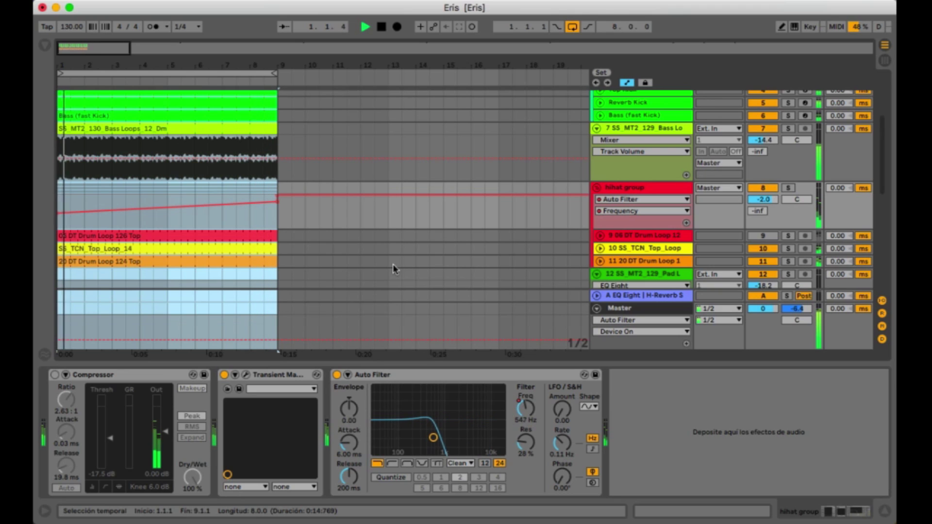
pyautogui.click(278, 208)
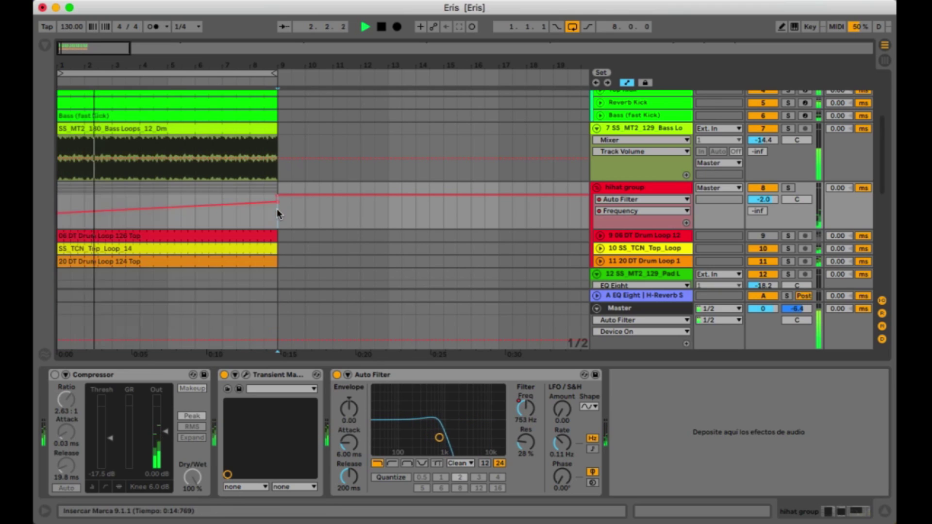
pyautogui.click(168, 207)
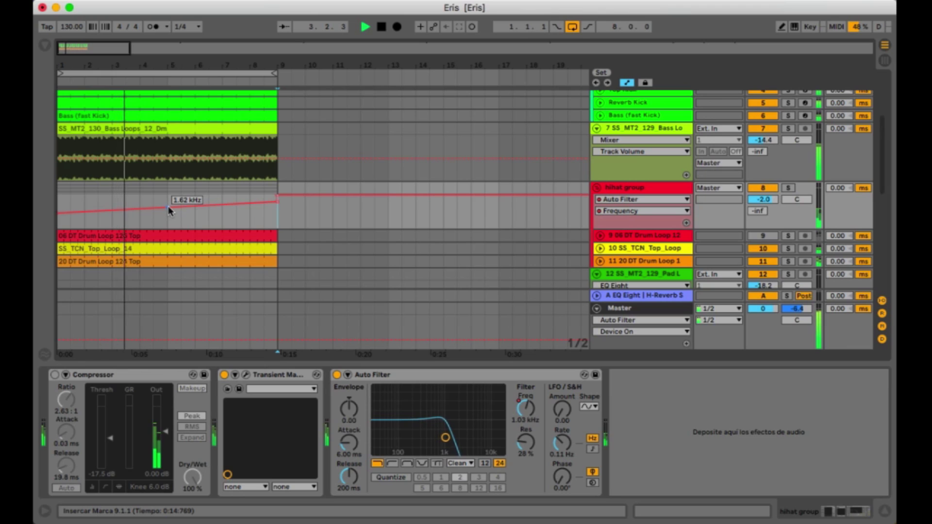
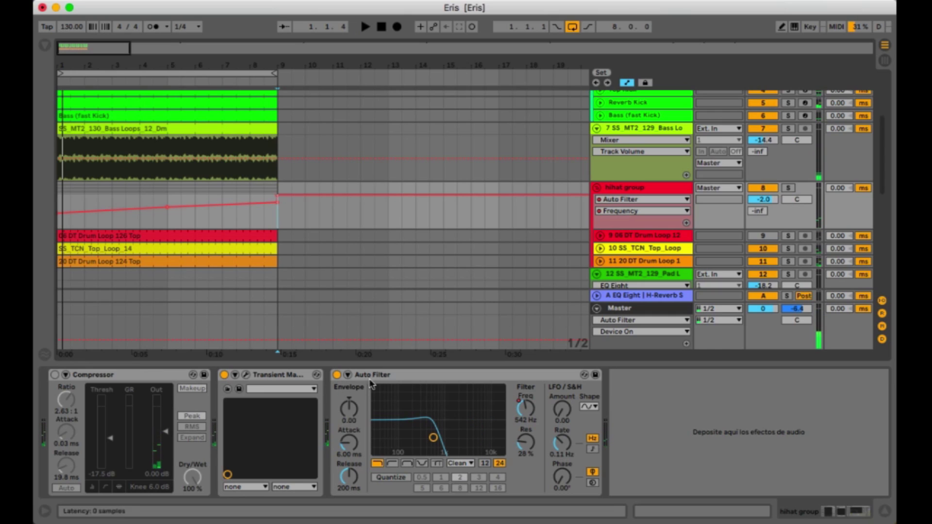
# - Automate the hihat group's Auto Filter Device On to stay on during bars 1–9 and turn off from bar 9, and check it in playback
pyautogui.rightClick(343, 382)
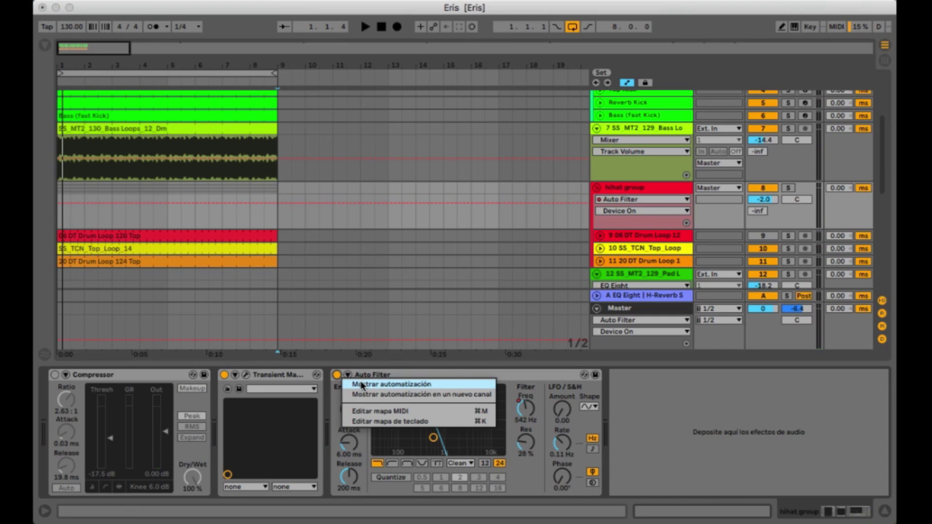
pyautogui.click(362, 385)
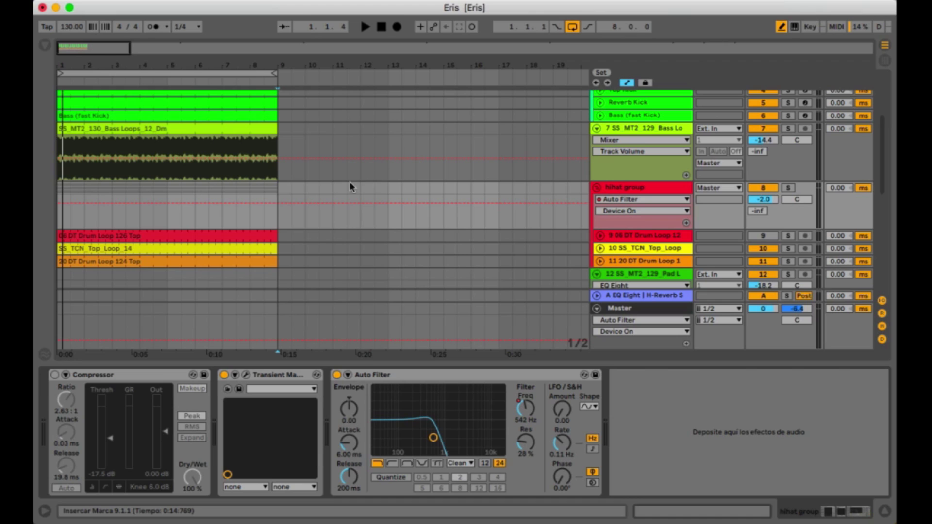
pyautogui.click(337, 375)
pyautogui.moveTo(271, 200); pyautogui.dragTo(61, 197)
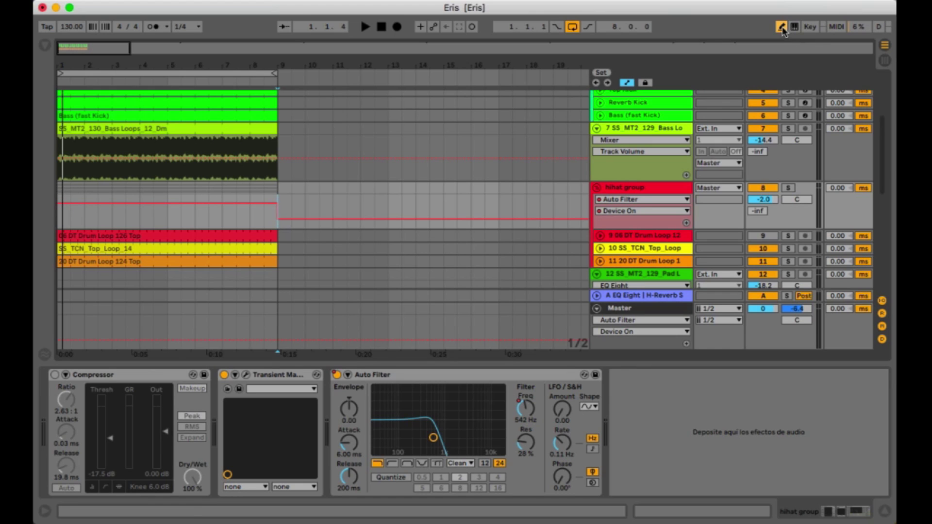
pyautogui.press('space')
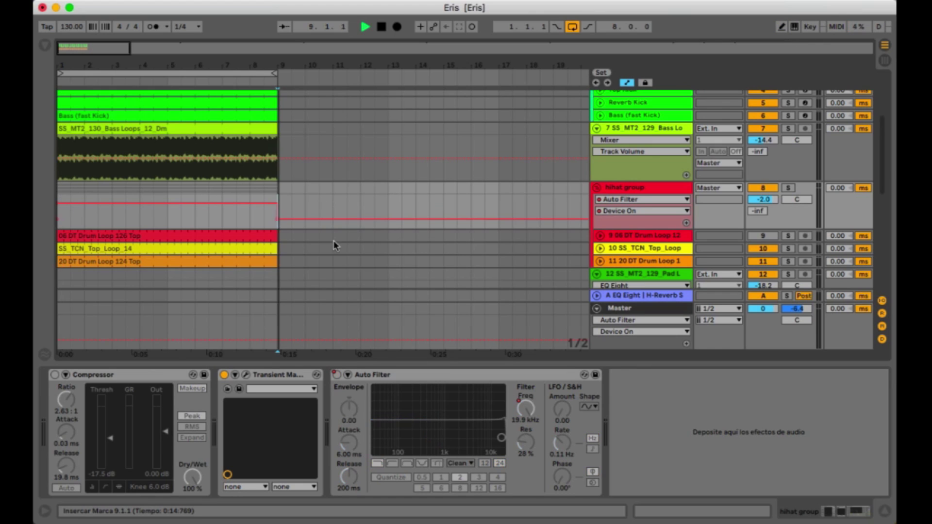
pyautogui.click(210, 72)
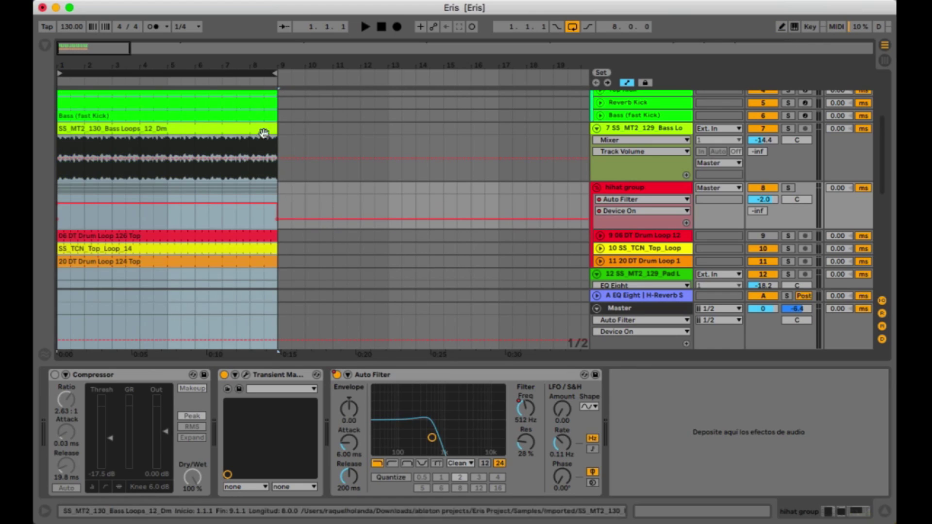
pyautogui.press('space')
# - Select the kick and bass loop clips and extend them together to bar 193
pyautogui.scroll(2, 165, 146)
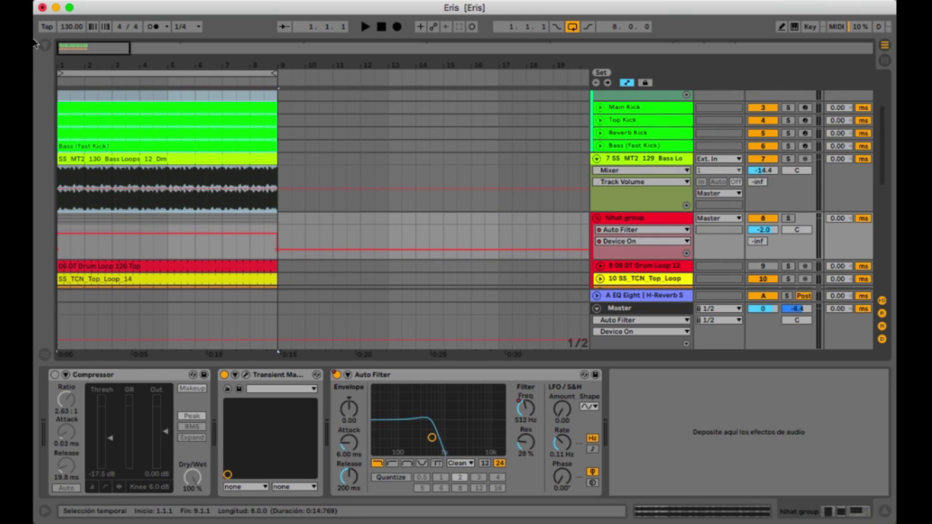
pyautogui.click(41, 110)
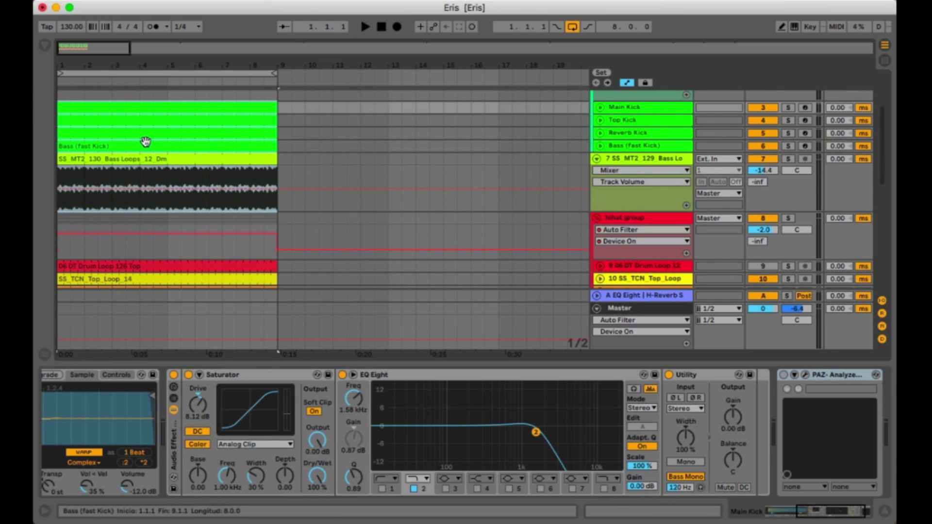
pyautogui.press('super+d')
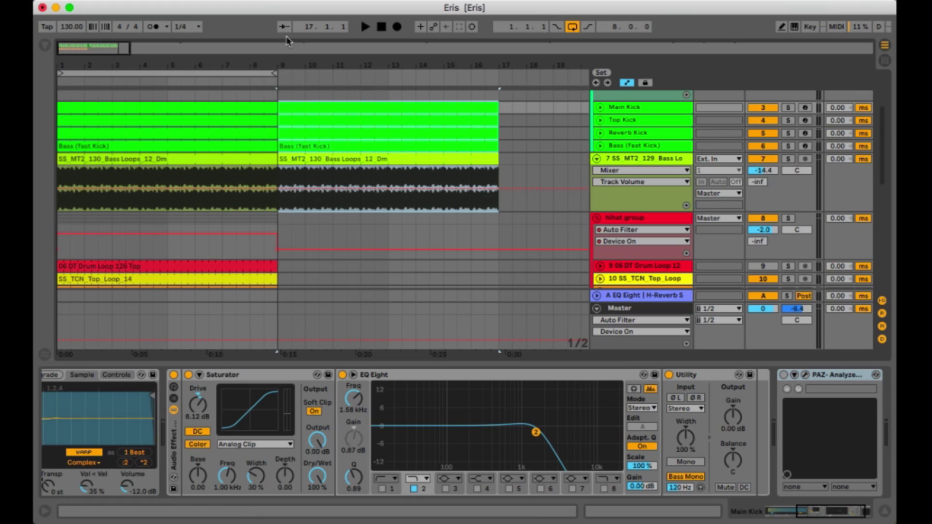
pyautogui.press('Delete')
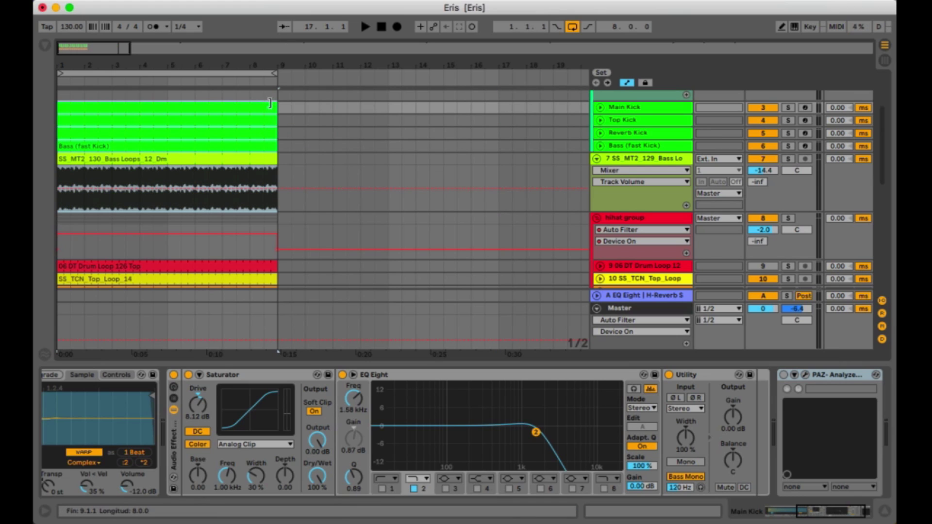
pyautogui.moveTo(270, 103); pyautogui.dragTo(555, 110)
pyautogui.moveTo(422, 67); pyautogui.dragTo(125, 65)
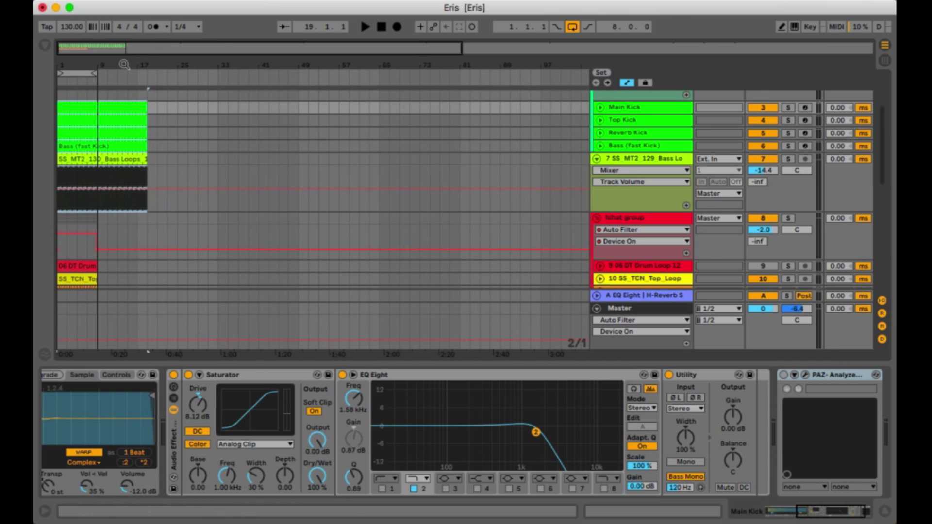
pyautogui.moveTo(143, 108); pyautogui.dragTo(589, 122)
pyautogui.moveTo(301, 80); pyautogui.dragTo(241, 86)
pyautogui.moveTo(317, 108); pyautogui.dragTo(428, 108)
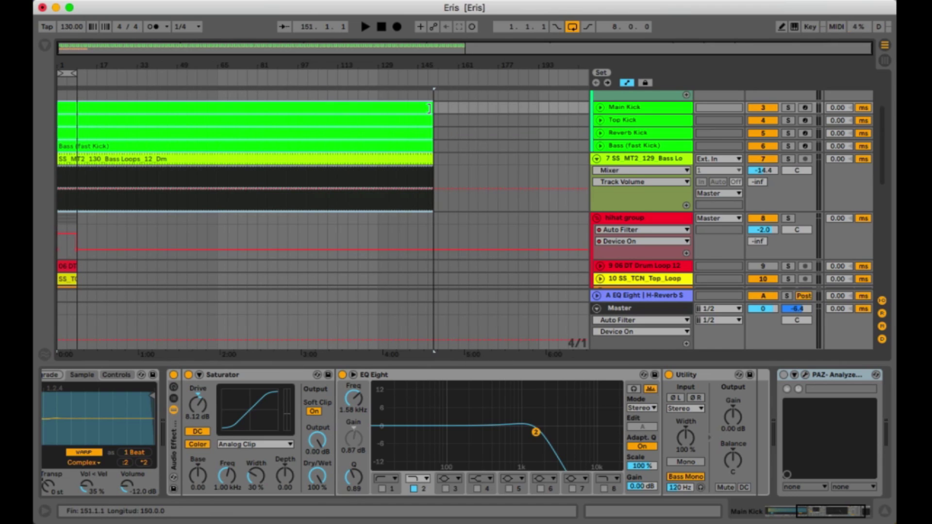
pyautogui.moveTo(535, 123); pyautogui.dragTo(539, 122)
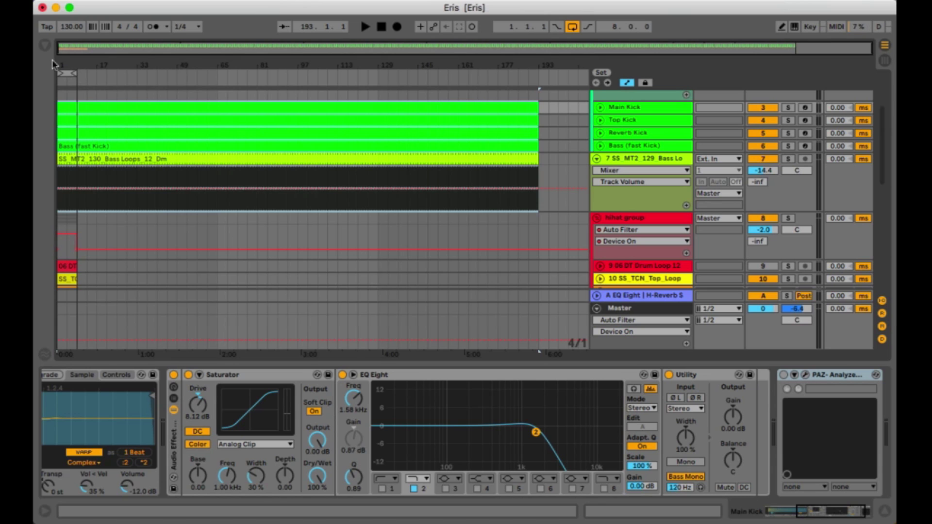
# - Return to the arrangement's opening bars and show the hihat group's device chain
pyautogui.moveTo(62, 66); pyautogui.dragTo(63, 184)
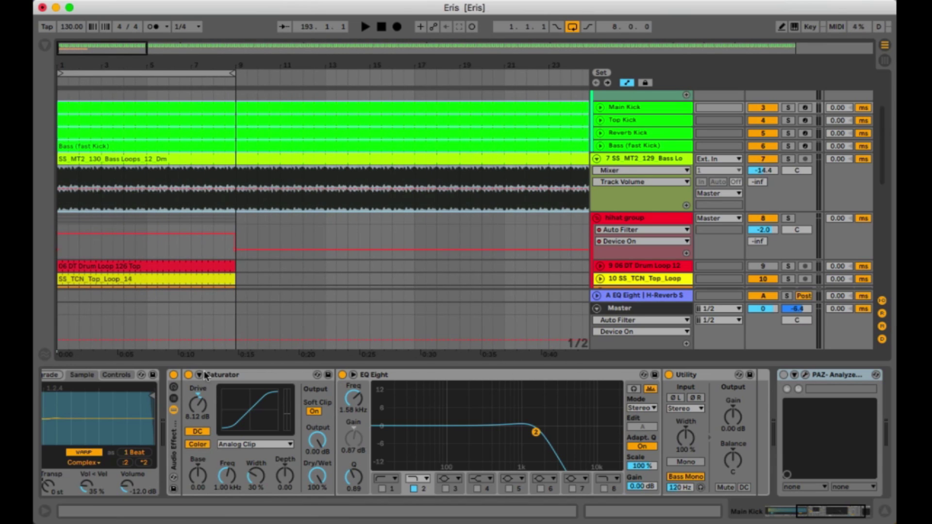
pyautogui.moveTo(197, 361); pyautogui.dragTo(199, 461)
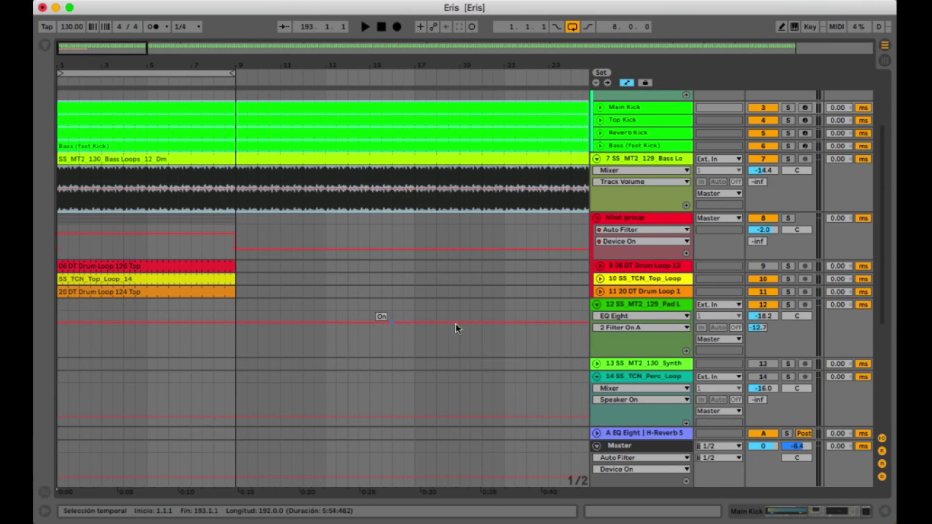
pyautogui.click(655, 224)
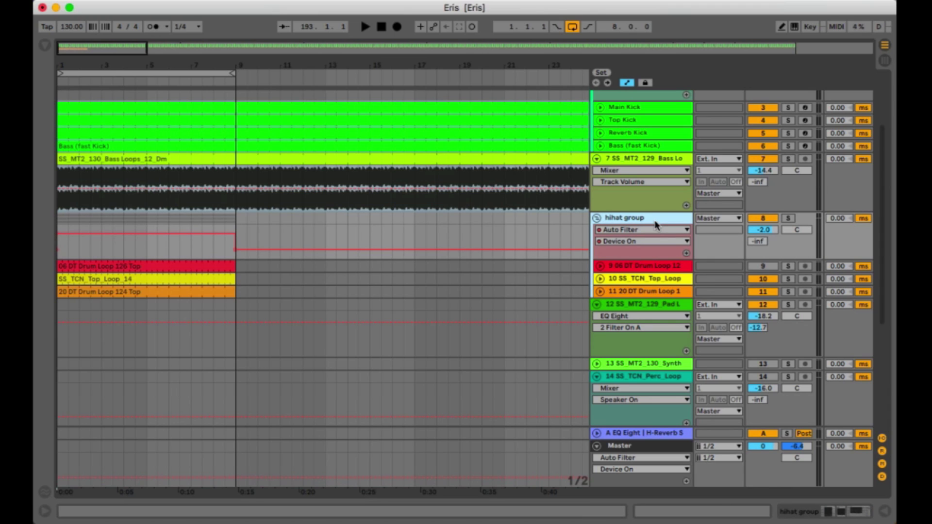
pyautogui.doubleClick(648, 219)
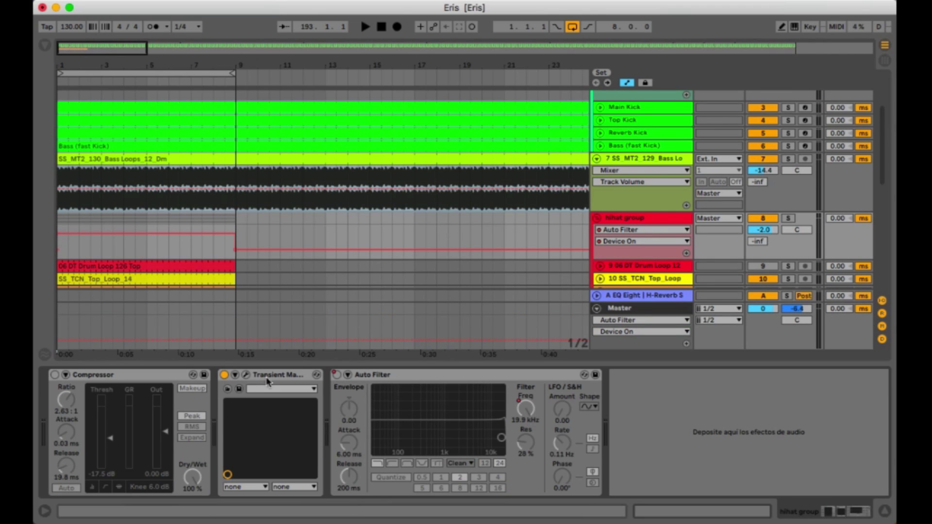
# - Show the Sustain automation of the hihat group's Transient Master and shape it into a rising ramp across bars 1–9
pyautogui.click(246, 375)
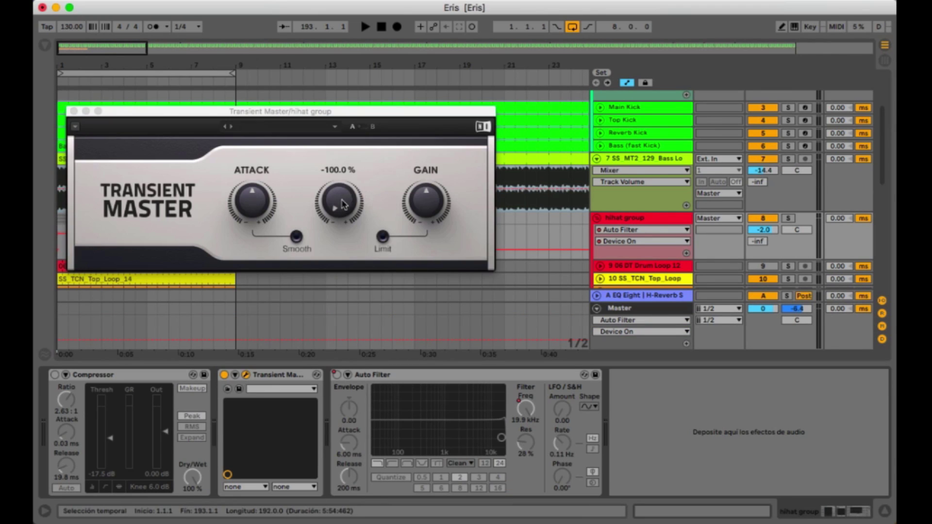
pyautogui.click(333, 196)
pyautogui.click(74, 112)
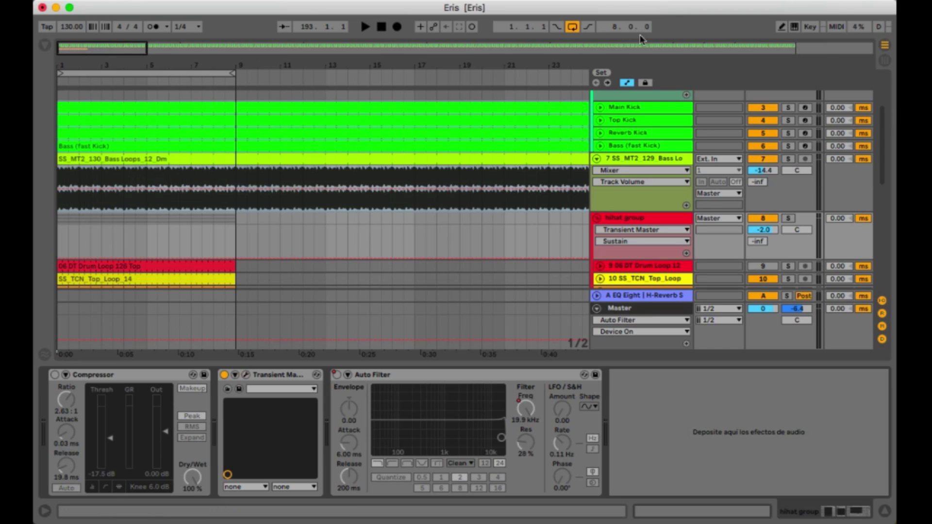
pyautogui.click(782, 28)
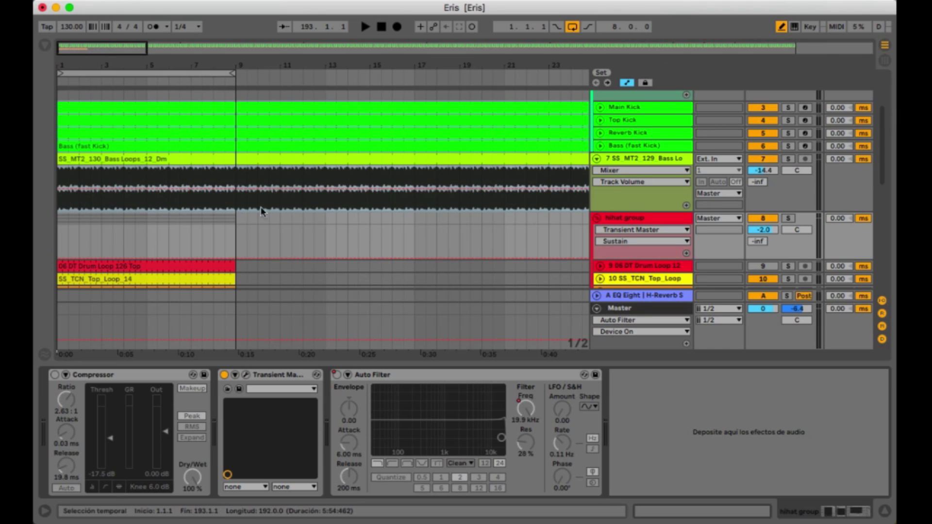
pyautogui.click(234, 238)
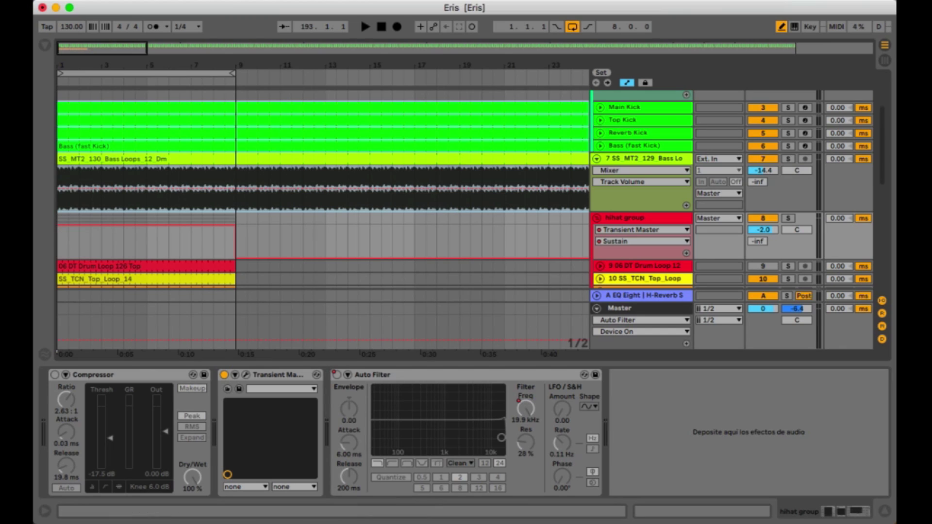
pyautogui.click(782, 27)
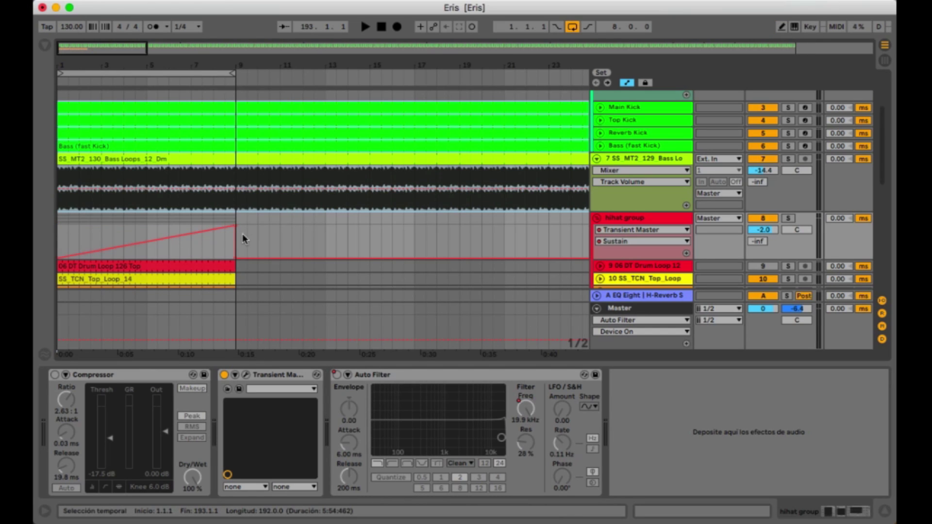
# - During playback, add a breakpoint to the Sustain ramp at bar 5 and raise the level after bar 9 to about mid-range
pyautogui.press('space')
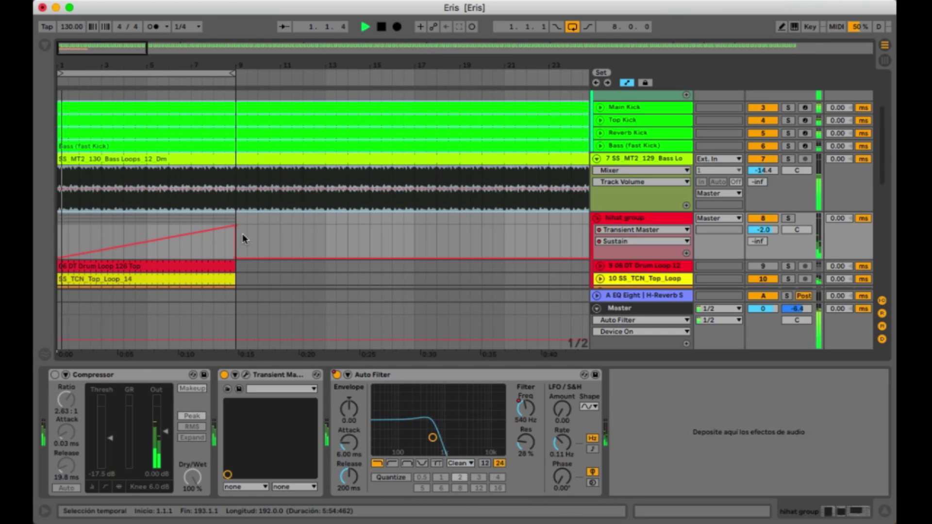
pyautogui.click(145, 242)
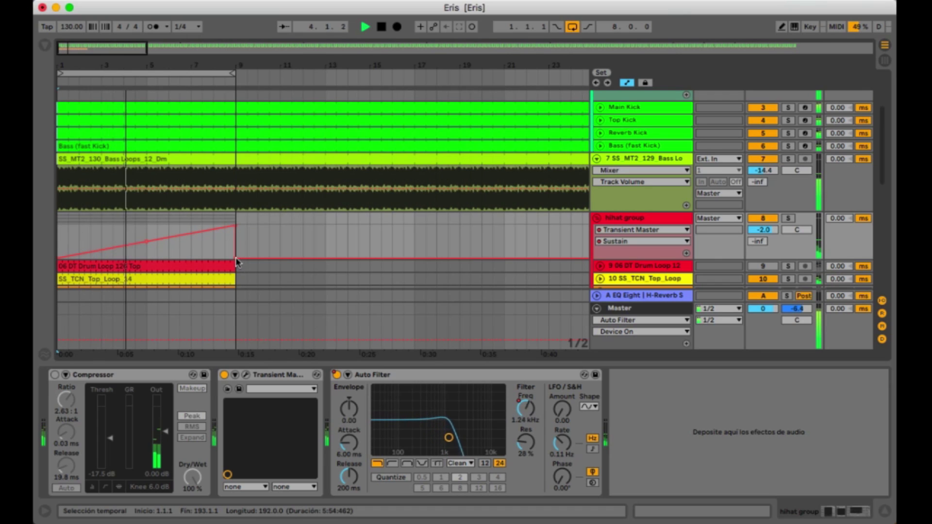
pyautogui.moveTo(235, 257); pyautogui.dragTo(235, 239)
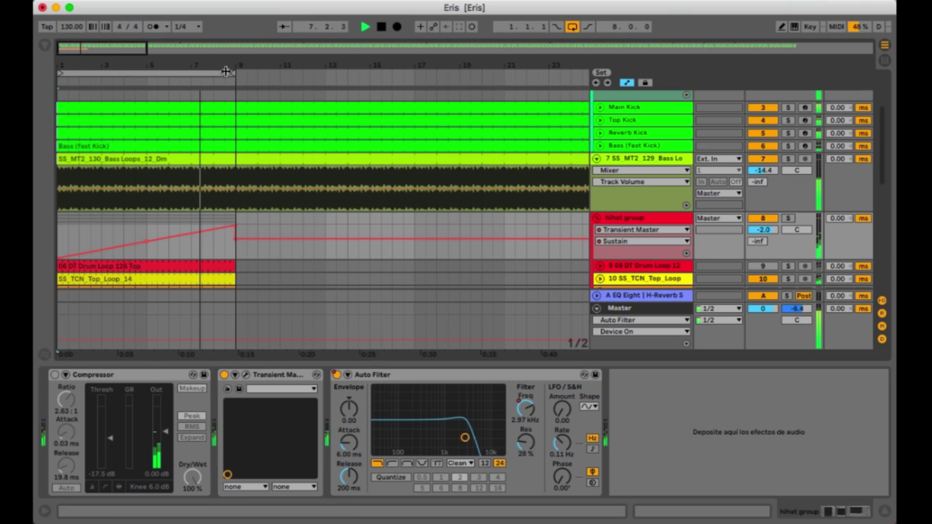
# - Extend the loop range to bar 19 and play from bar 1 past bar 9 to check the Sustain automation
pyautogui.moveTo(226, 71); pyautogui.dragTo(457, 73)
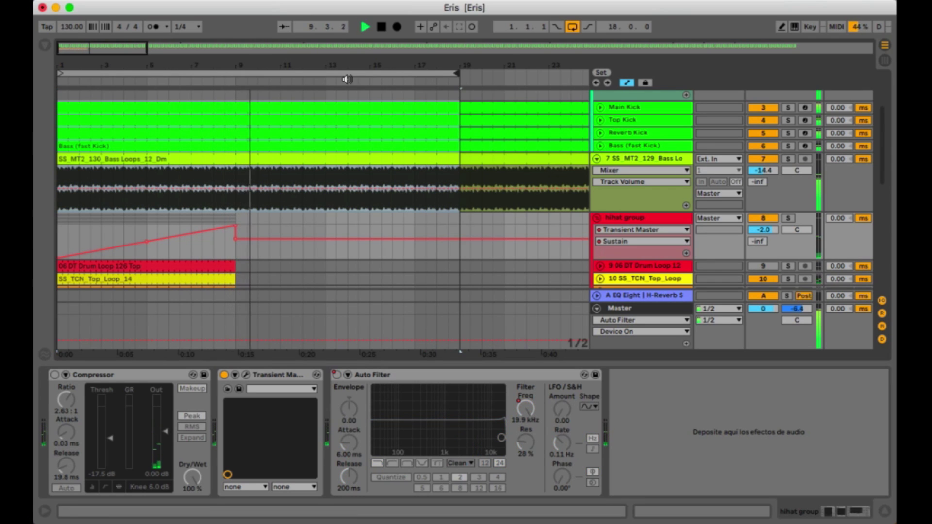
pyautogui.press('space')
pyautogui.press('space')
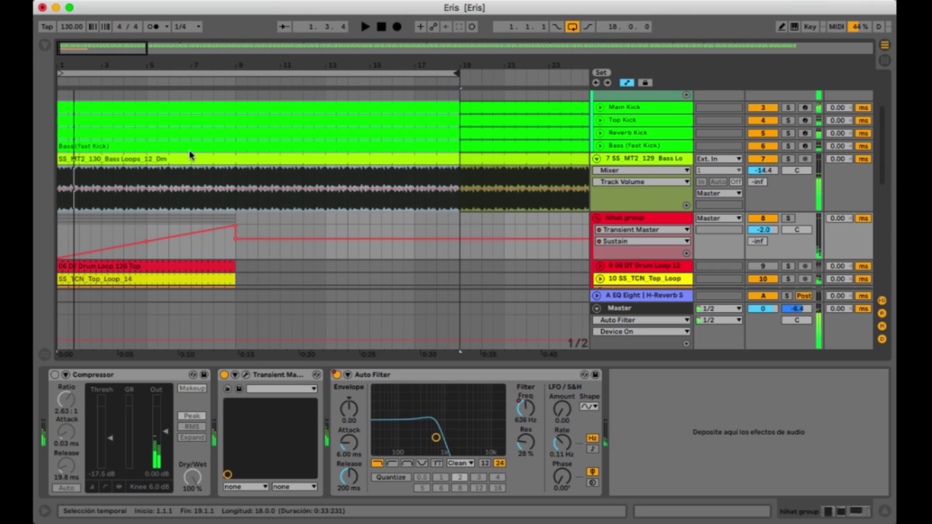
pyautogui.press('space')
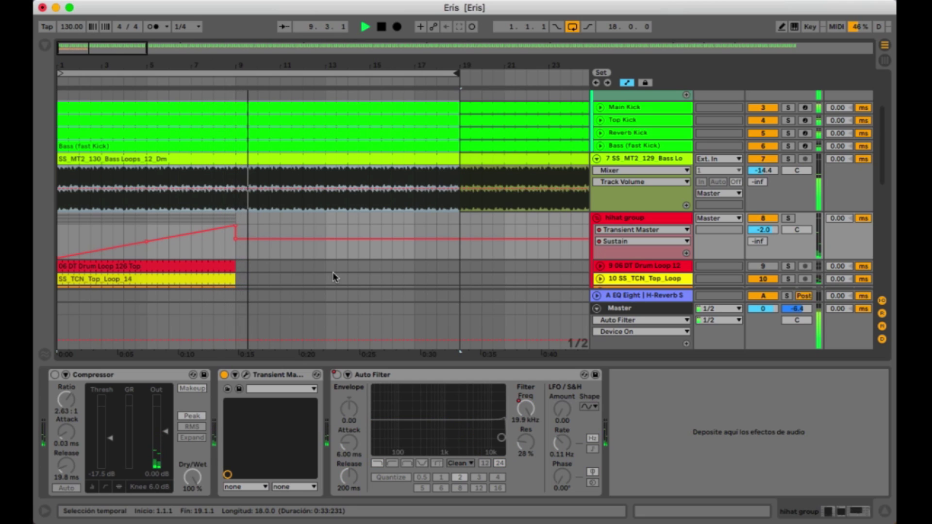
pyautogui.press('space')
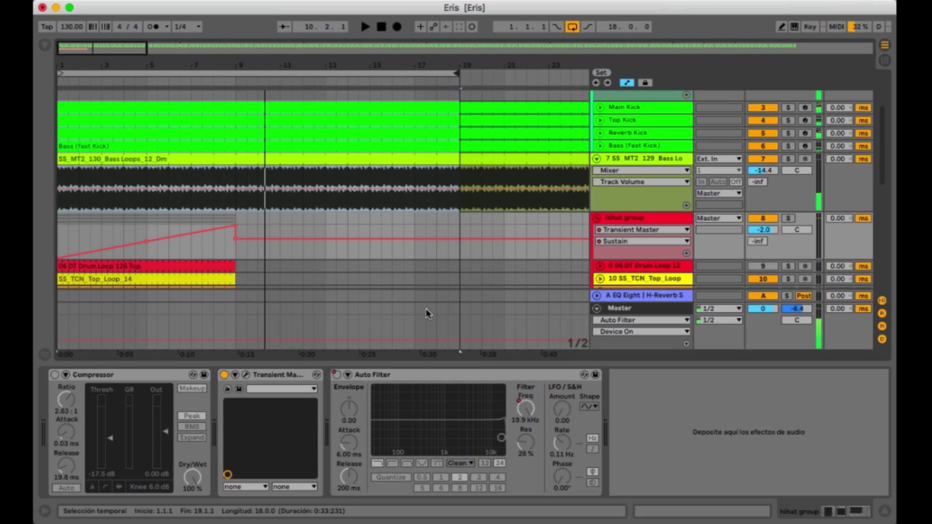
# - Show the hihat group's Auto Filter Device On automation and play the opening bar briefly
pyautogui.rightClick(342, 377)
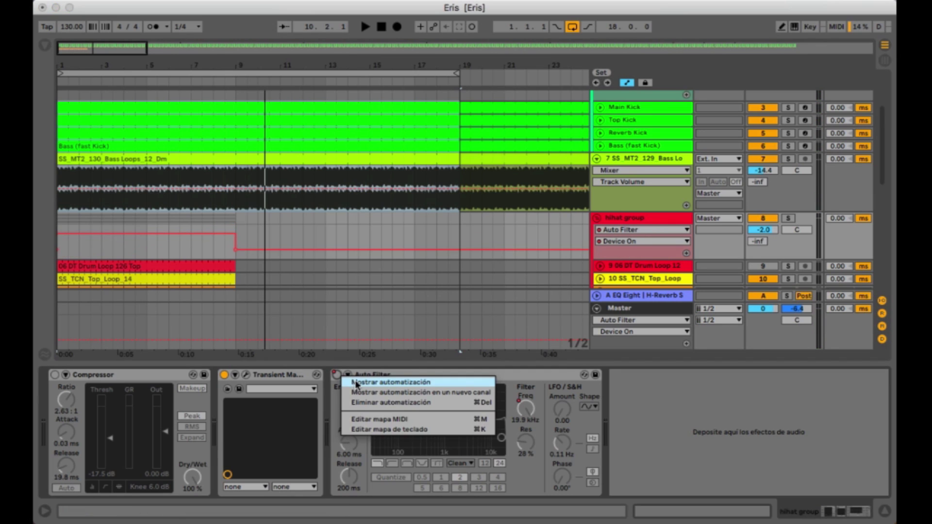
pyautogui.click(359, 380)
pyautogui.press('space')
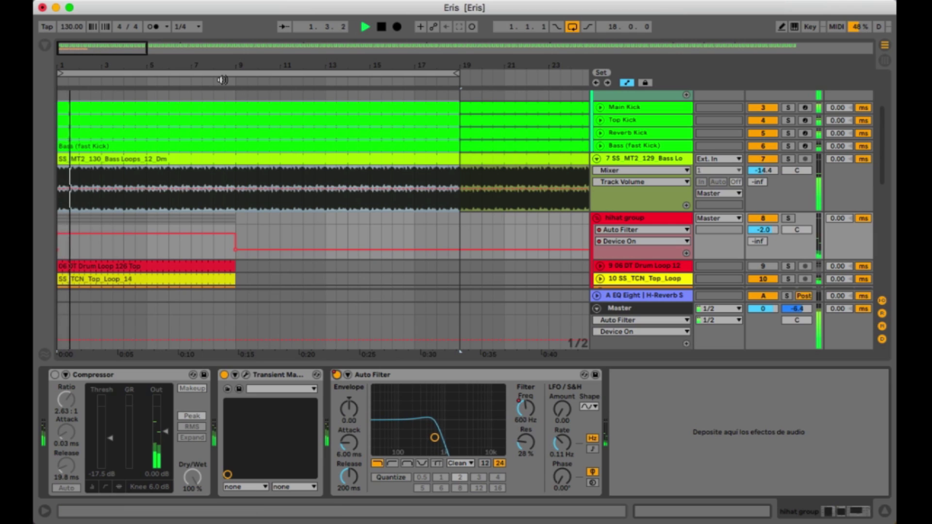
pyautogui.press('space')
# - Select the three hihat group loop clips together and extend them from bar 9 to position 26.3
pyautogui.moveTo(254, 363); pyautogui.dragTo(254, 422)
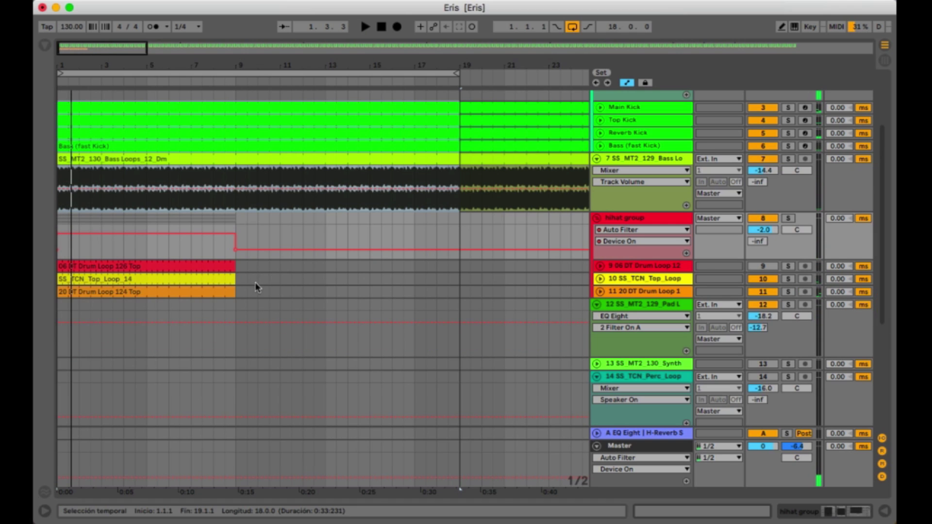
pyautogui.moveTo(253, 291); pyautogui.dragTo(212, 267)
pyautogui.click(211, 268)
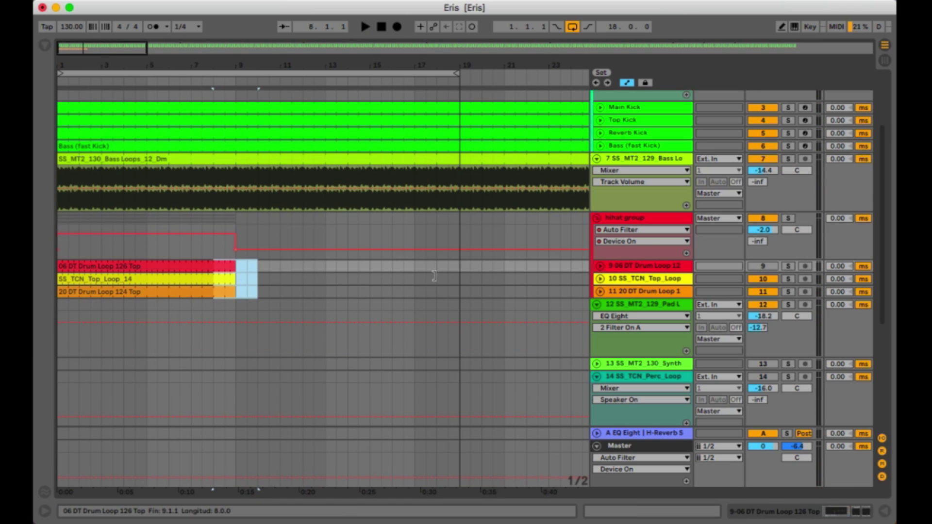
pyautogui.press('super+d')
pyautogui.press('super+d')
pyautogui.press('super+d')
pyautogui.press('super+d')
pyautogui.press('super+d')
pyautogui.press('super+d')
pyautogui.press('super+d')
pyautogui.press('super+d')
pyautogui.press('super+d')
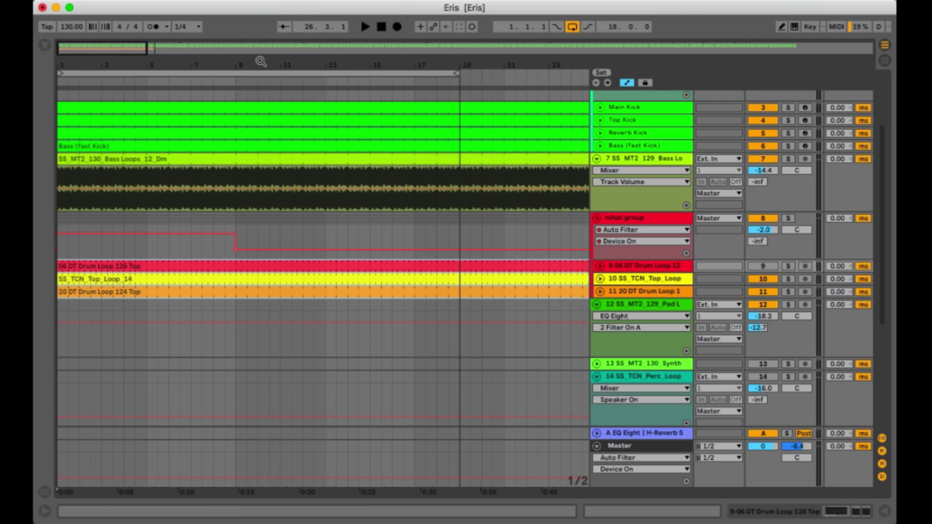
# - Extend the three hihat loop clips across the rest of the track to bar 193
pyautogui.press('-')
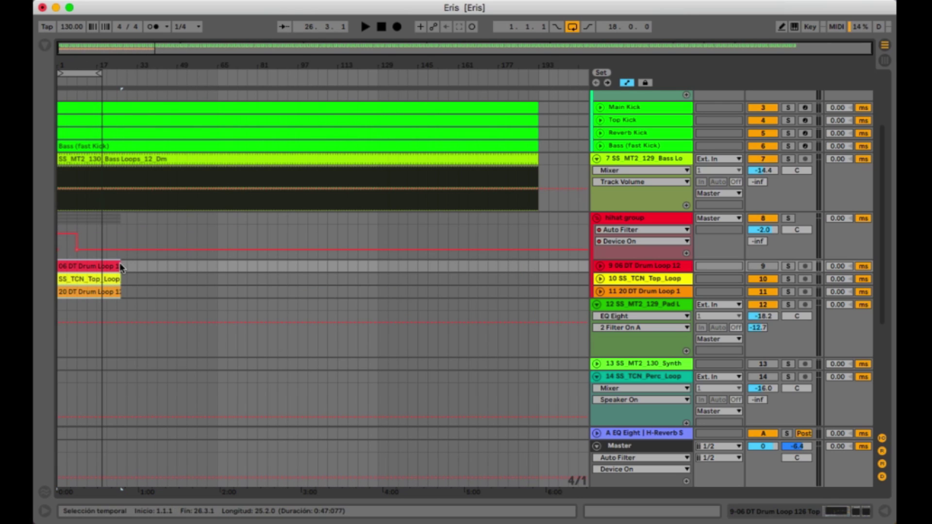
pyautogui.press('super+d')
pyautogui.press('super+d')
pyautogui.press('super+d')
pyautogui.press('super+d')
pyautogui.press('super+d')
pyautogui.press('super+d')
pyautogui.press('super+d')
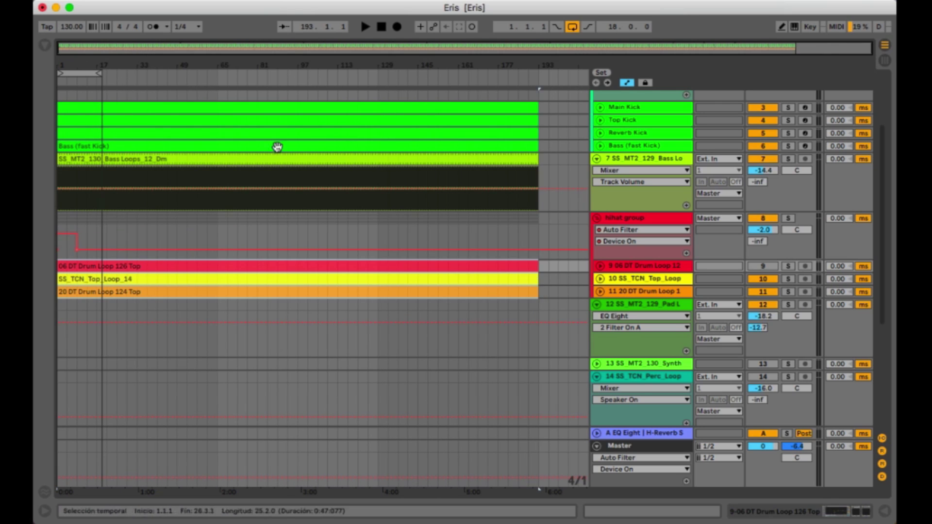
# - Play the opening section with the extended hihat loops and lengthen the loop range to bar 21
pyautogui.moveTo(62, 57); pyautogui.dragTo(62, 82)
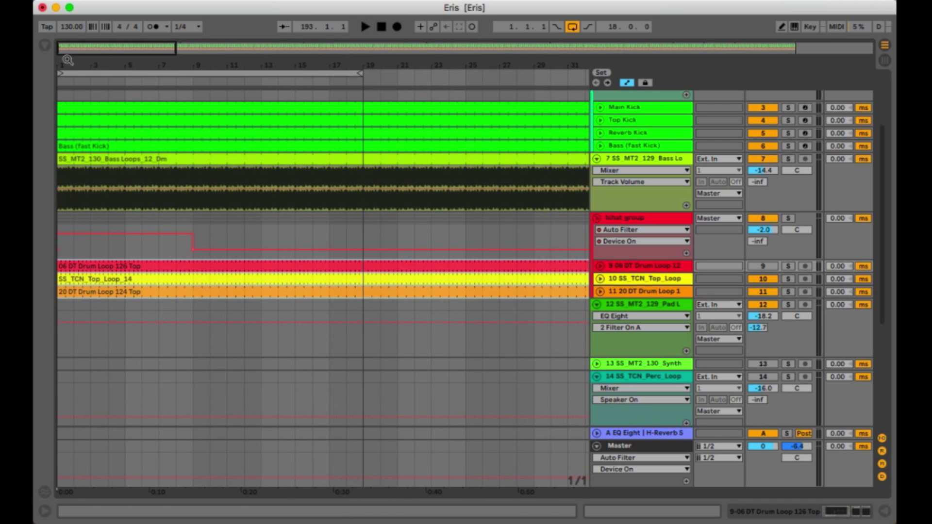
pyautogui.click(166, 80)
pyautogui.moveTo(173, 66); pyautogui.dragTo(174, 49)
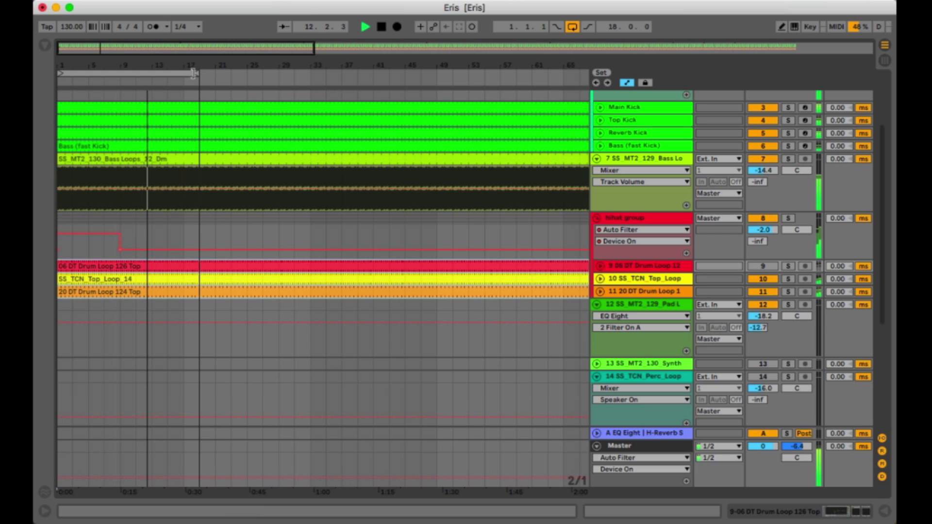
pyautogui.moveTo(194, 73); pyautogui.dragTo(210, 74)
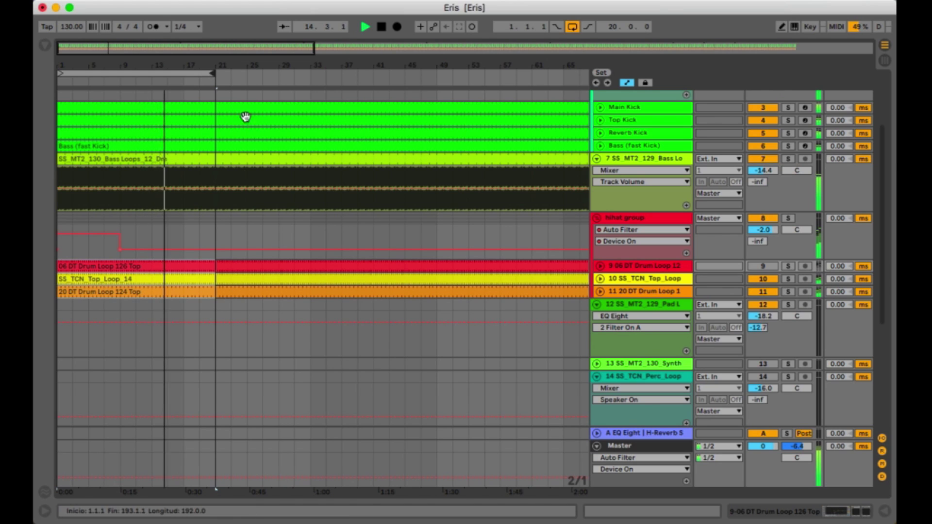
pyautogui.click(200, 263)
pyautogui.press('Delete')
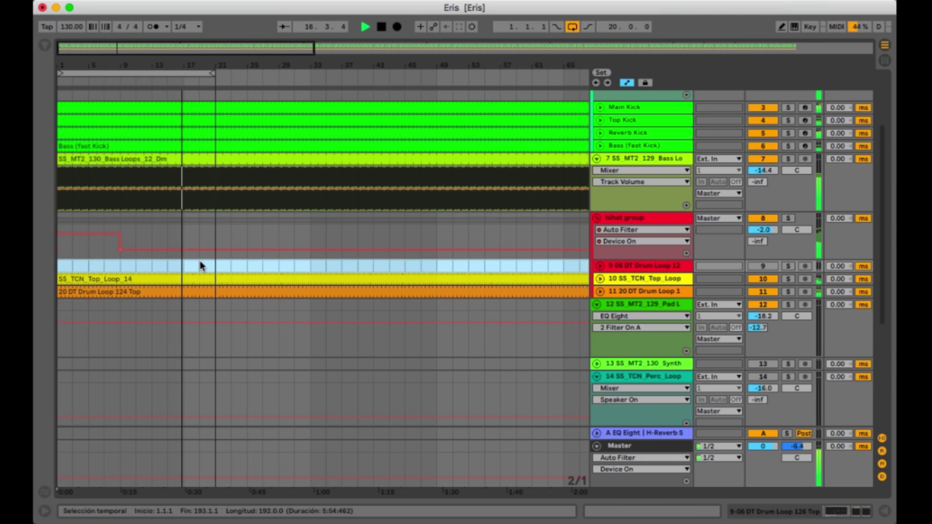
pyautogui.press('super+z')
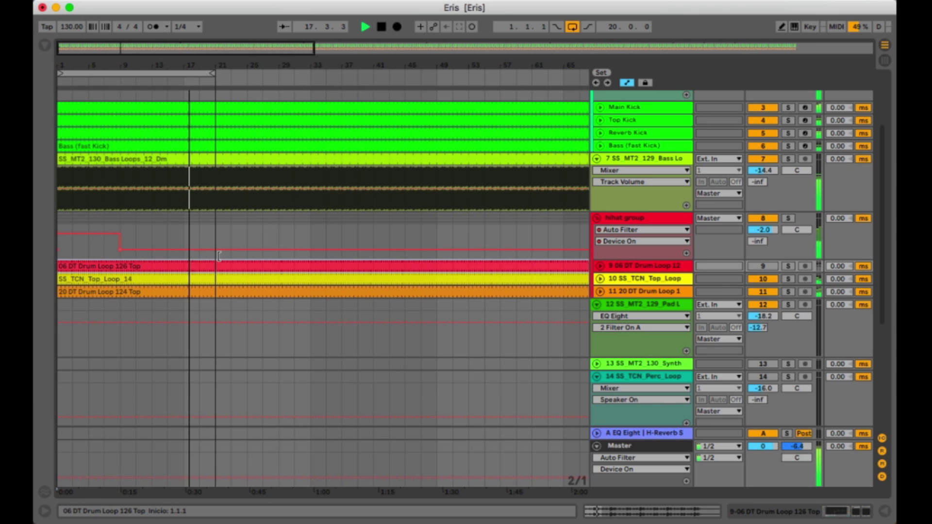
# - Clear the 06 DT Drum Loop 126 Top clip before bar 21 so that the loop enters there
pyautogui.press('Delete')
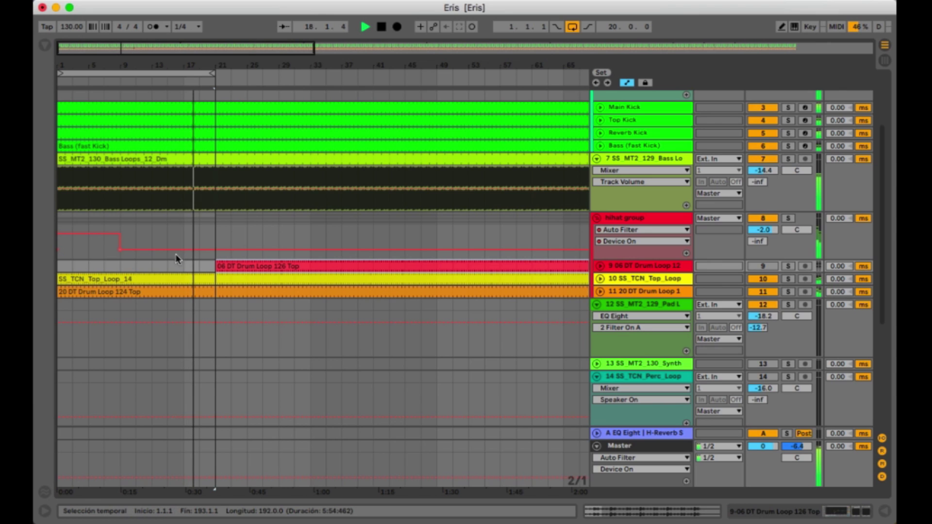
pyautogui.click(57, 252)
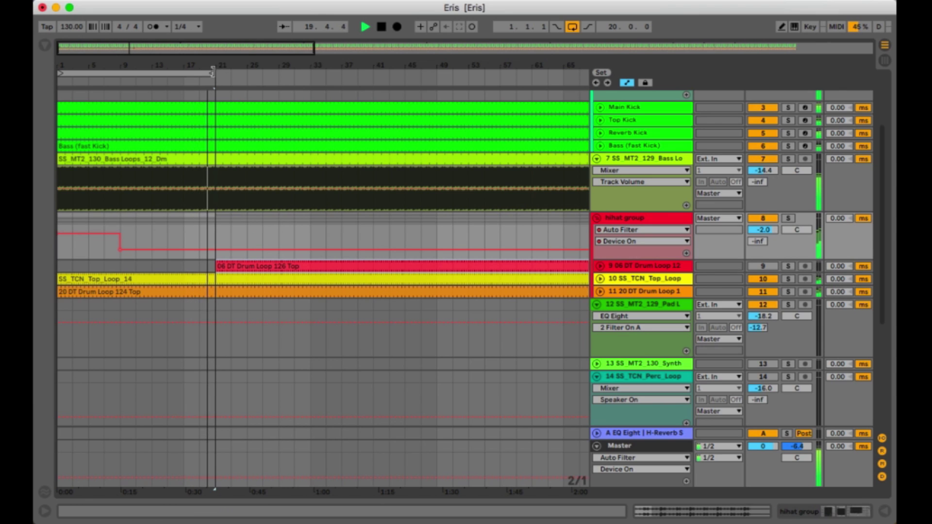
# - Extend the loop range to bar 37 and audition the passage leading to bar 21 with the 06 DT Drum Loop track activated
pyautogui.moveTo(212, 73); pyautogui.dragTo(337, 85)
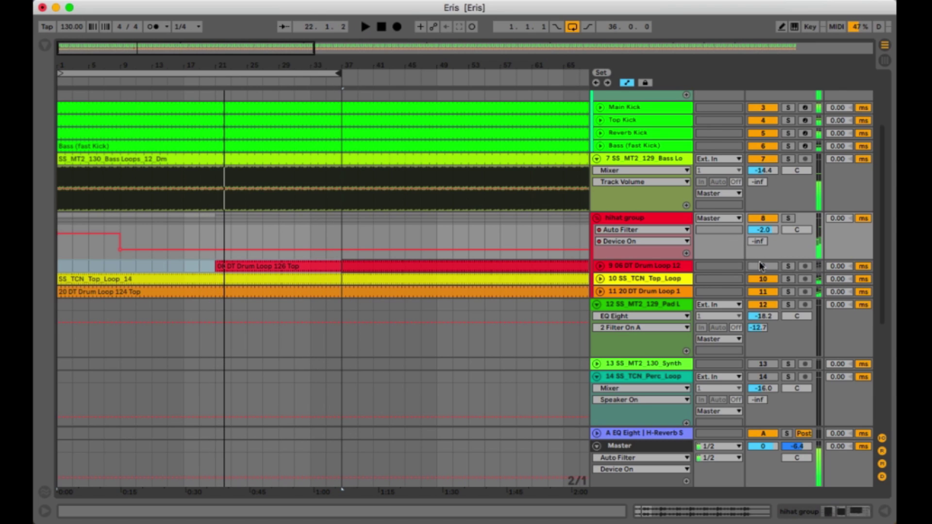
pyautogui.click(112, 83)
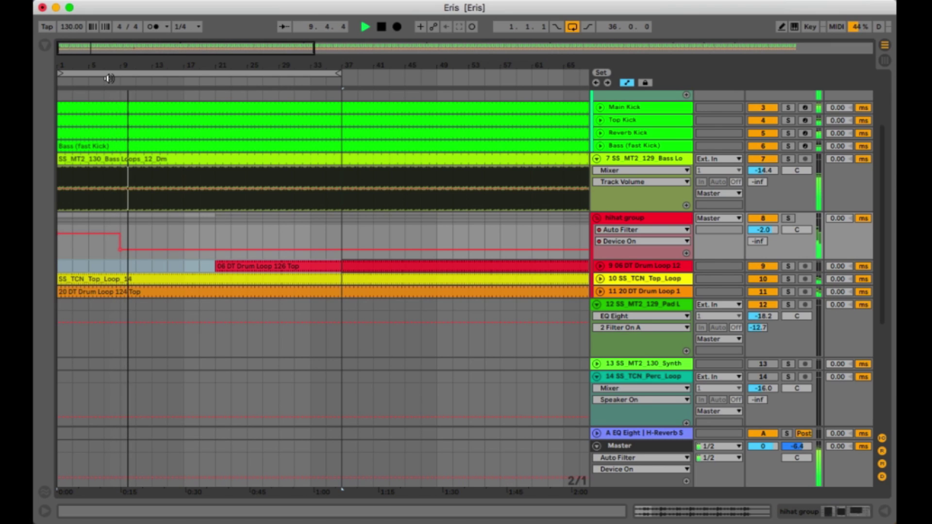
pyautogui.click(206, 86)
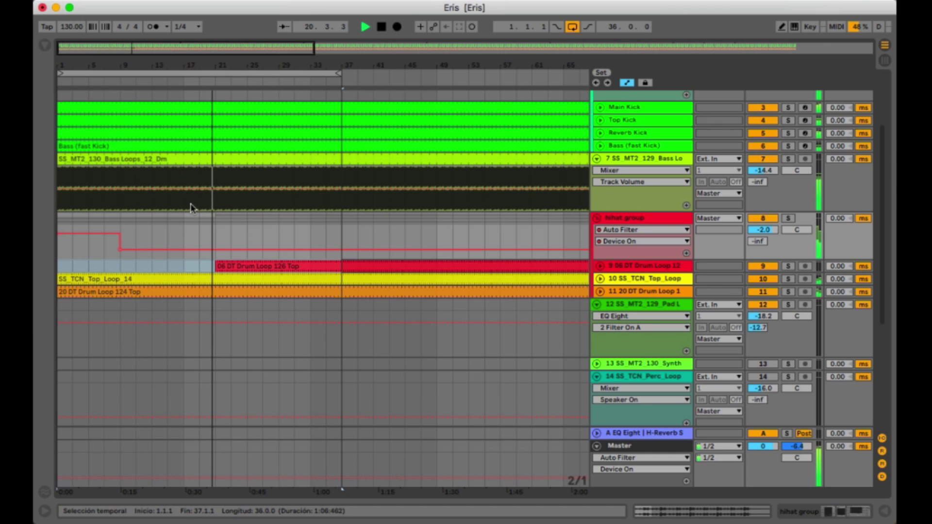
# - Shorten the 06 DT Drum Loop 126 Top clip from its front so it starts at bar 25
pyautogui.click(217, 266)
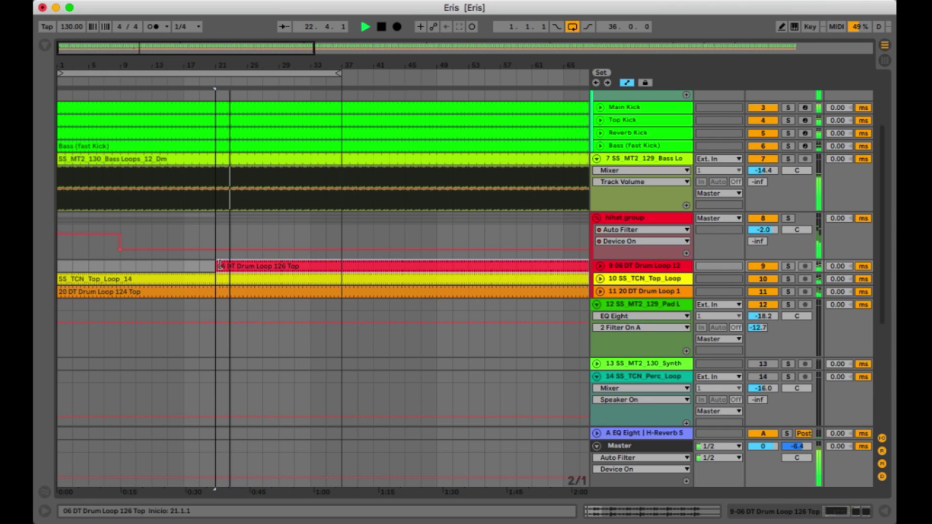
pyautogui.moveTo(249, 265); pyautogui.dragTo(278, 264)
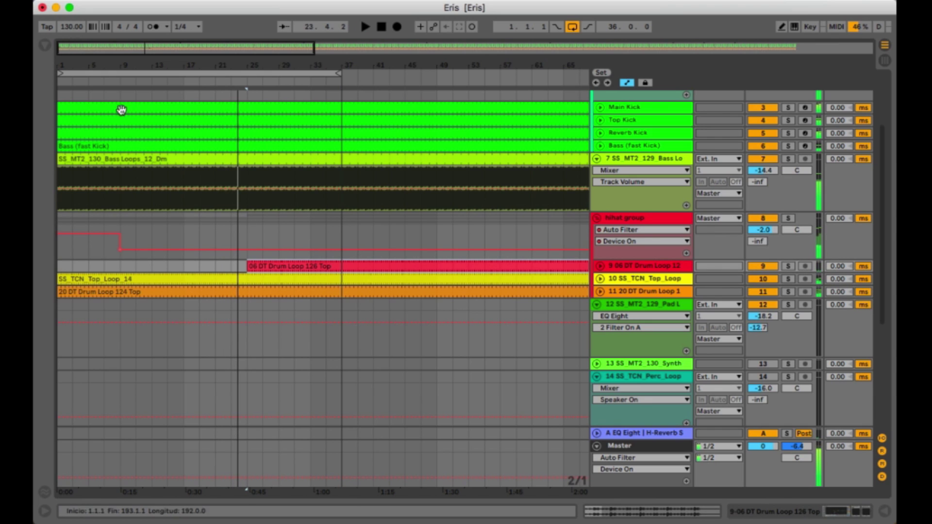